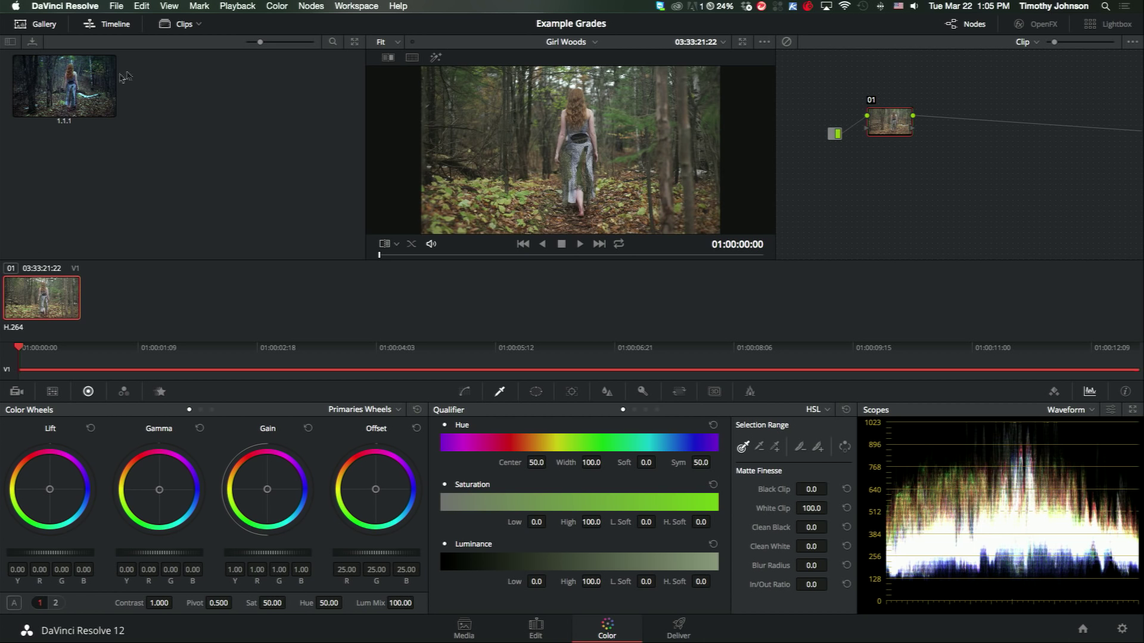
- Compare the live clip against the saved reference still with a wipe, then return to the live clip
left_click(78, 90)
key("super+w")
left_click_drag(595, 176, 483, 174)
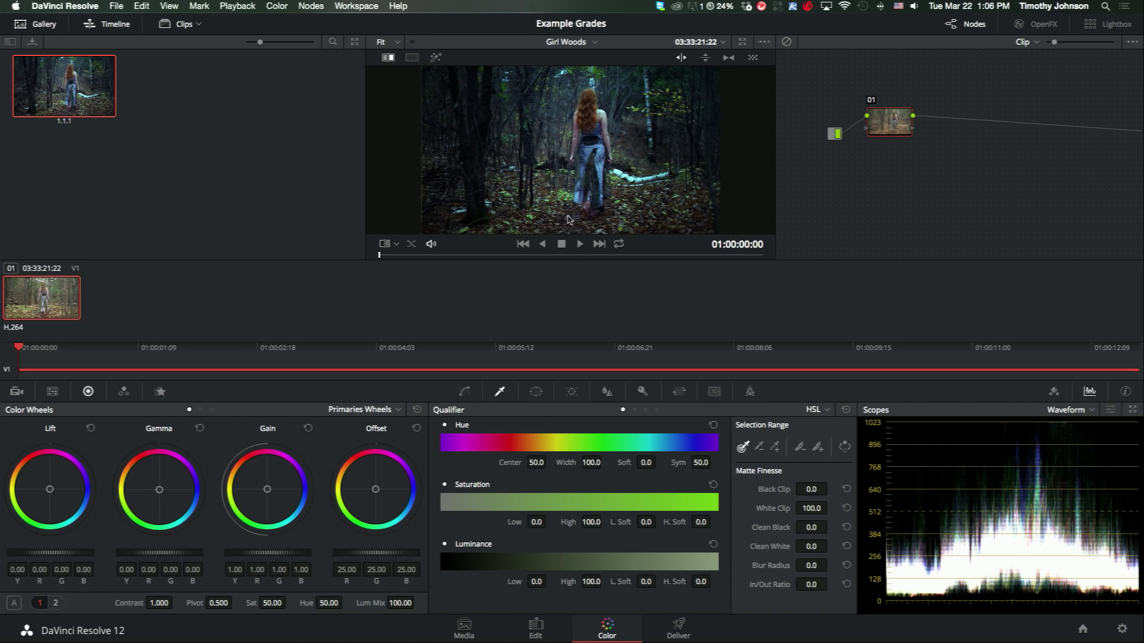
key("super+w")
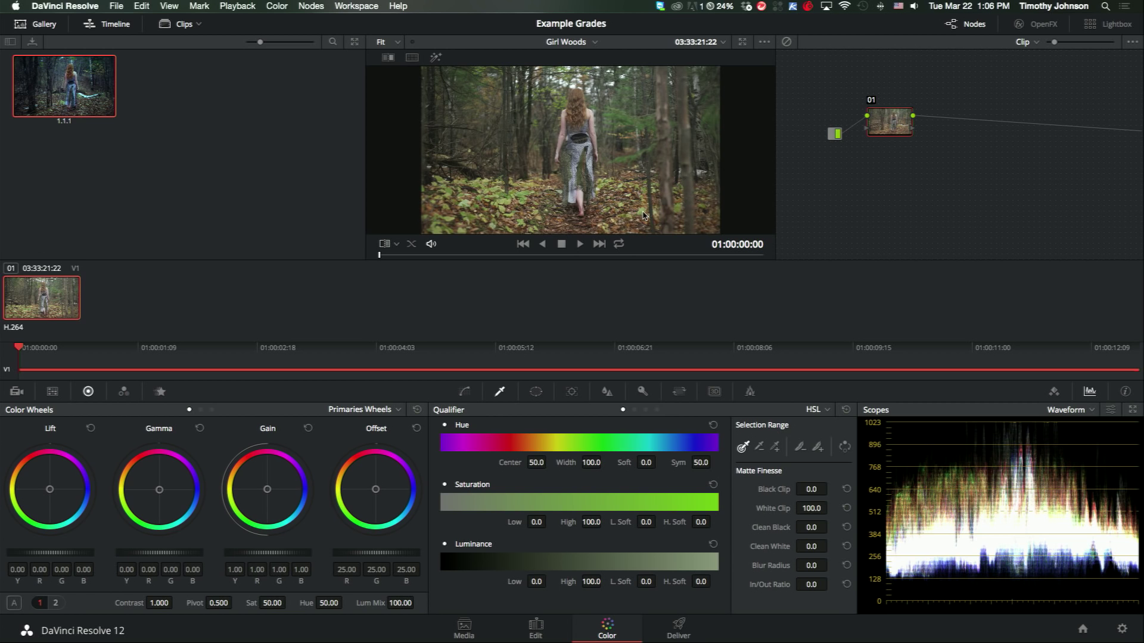
key("super+w")
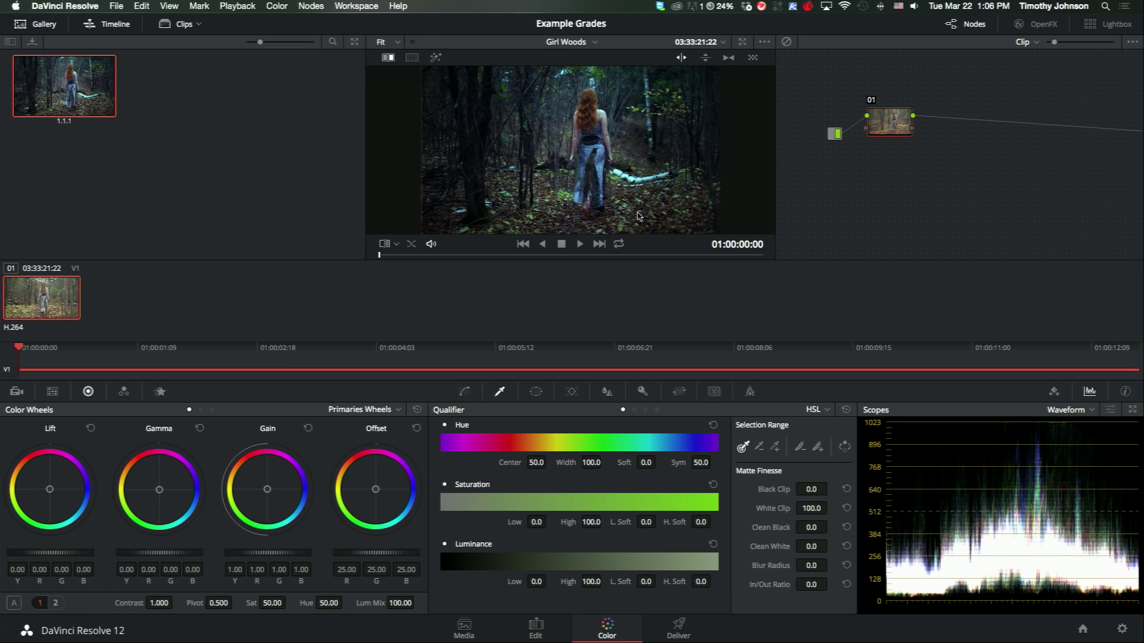
key("super+w")
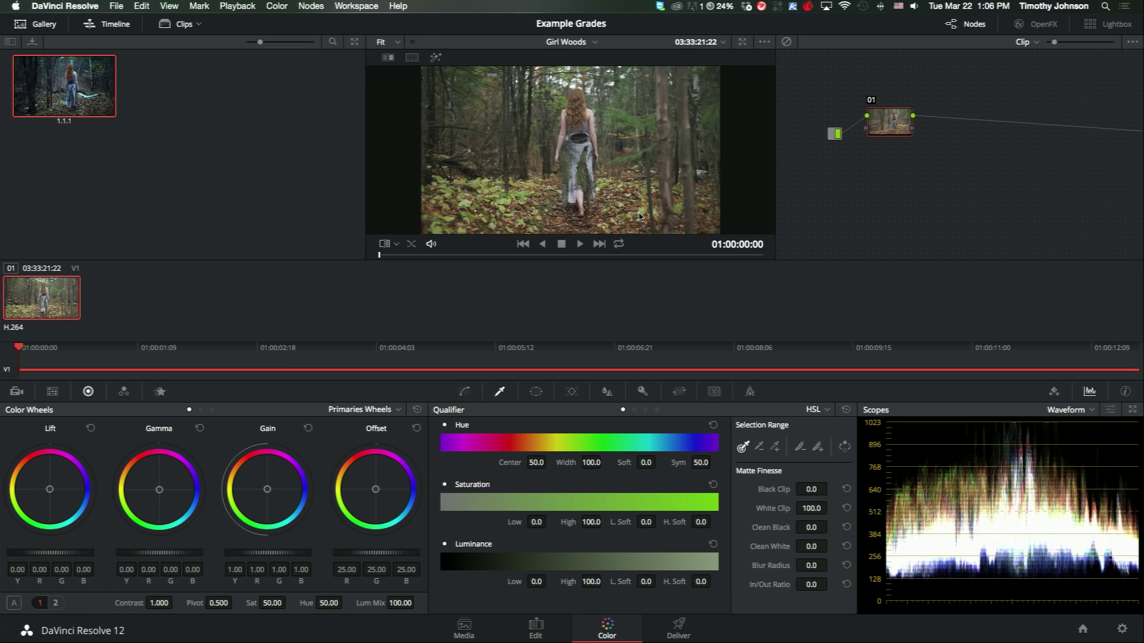
- Nudge node 01 up in the graph and relabel it 'Look'
scroll(867, 177, "up", 1)
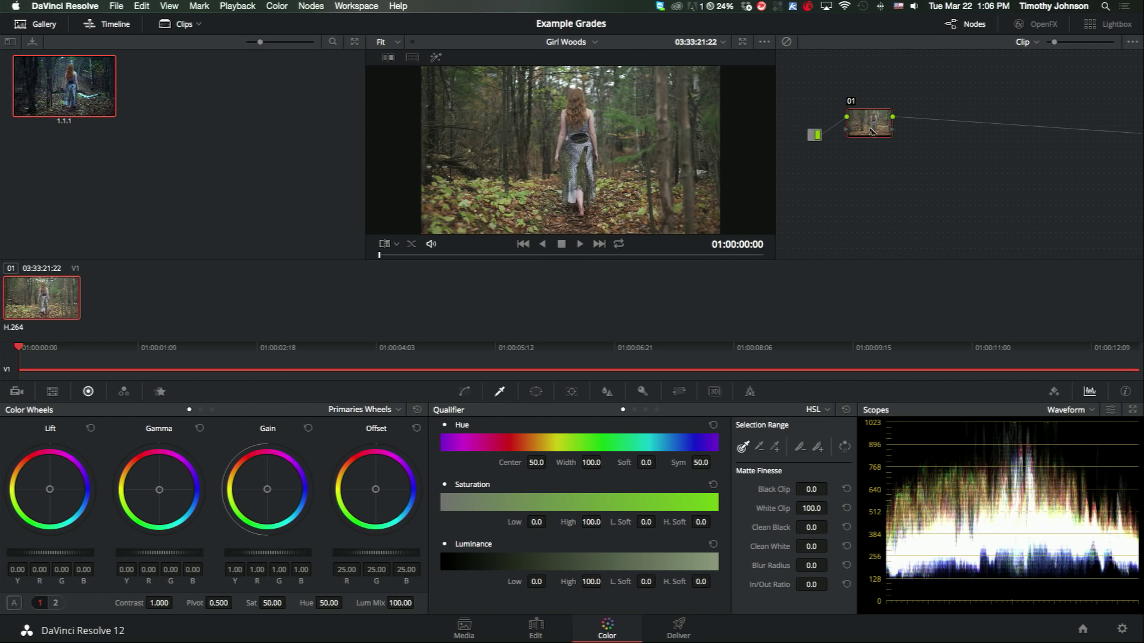
left_click_drag(868, 128, 869, 118)
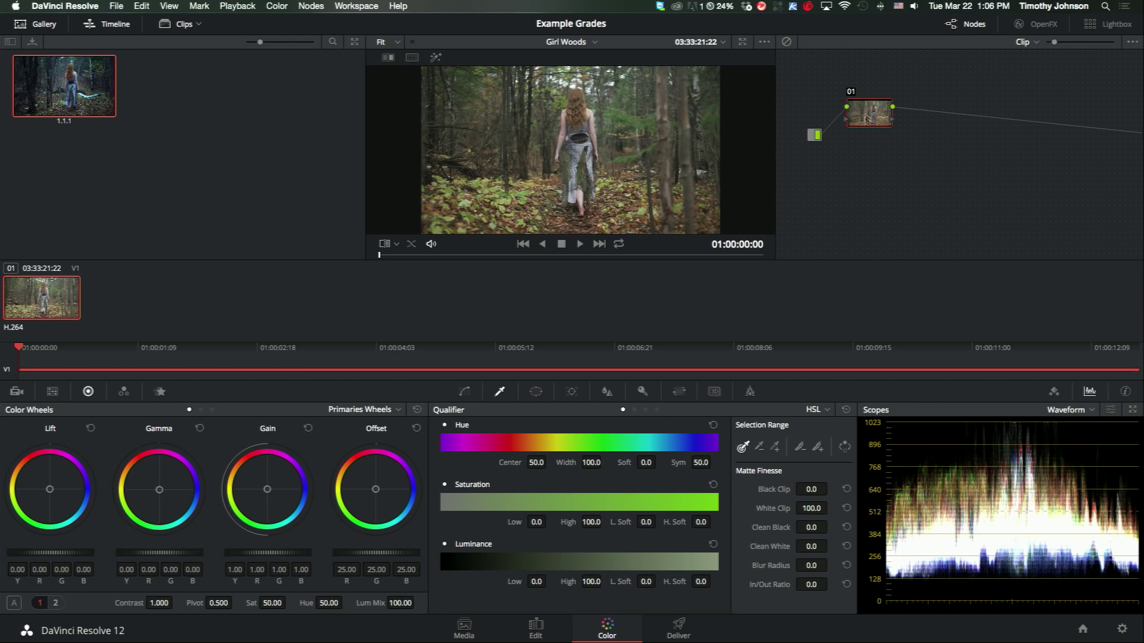
right_click(867, 114)
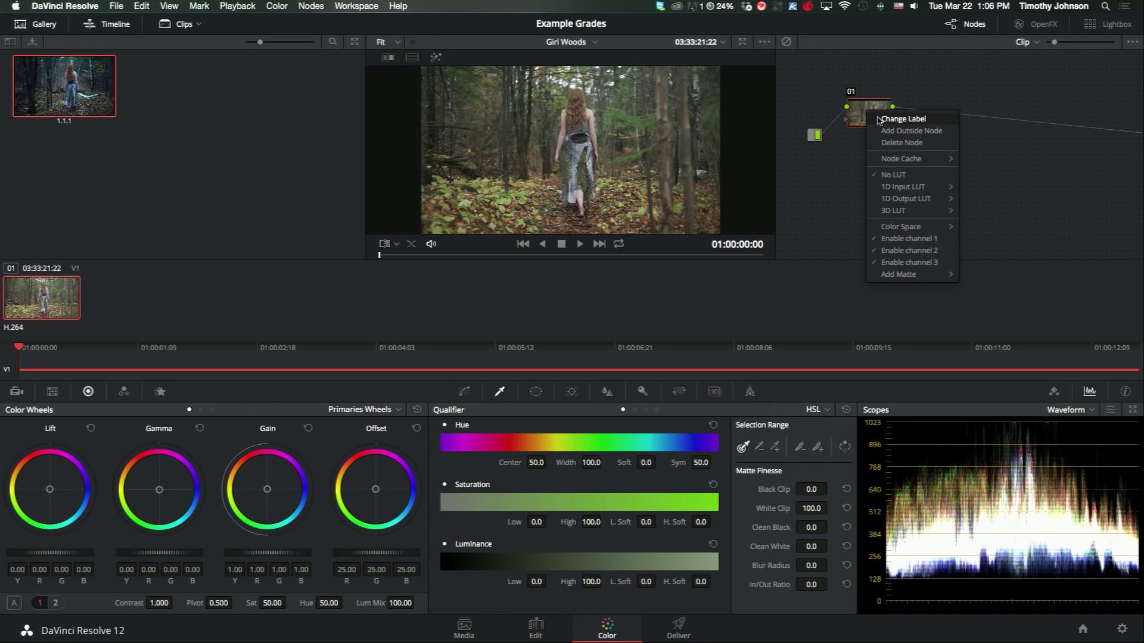
left_click(879, 119)
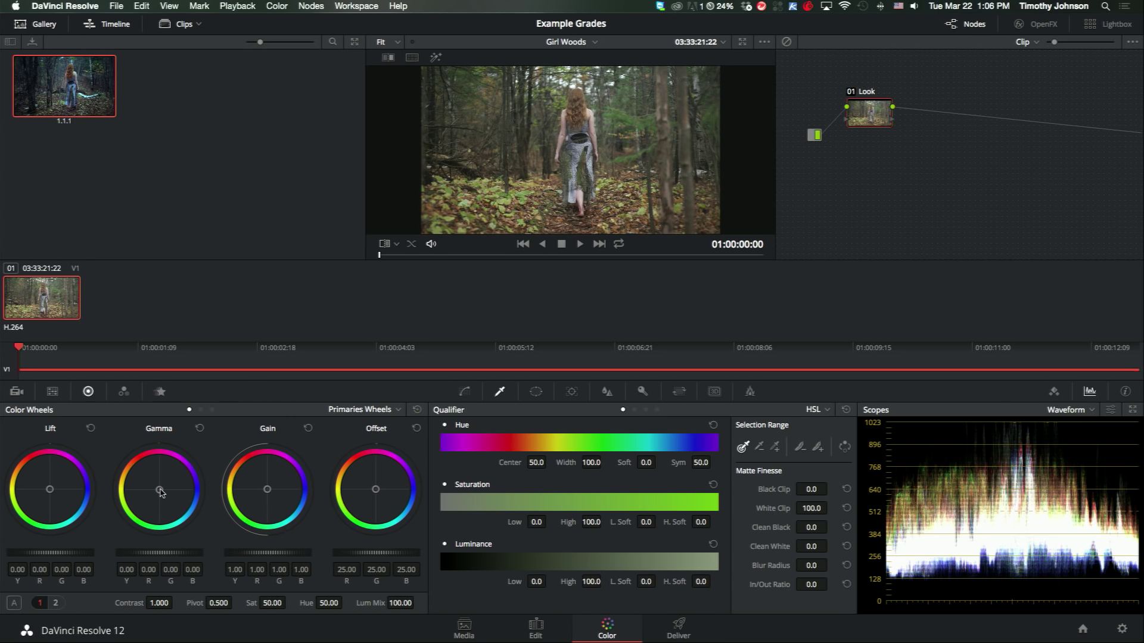
- Push the Gamma, Gain and Offset balance toward blue and lower the Lift and Gamma masters
left_click_drag(161, 492, 236, 415)
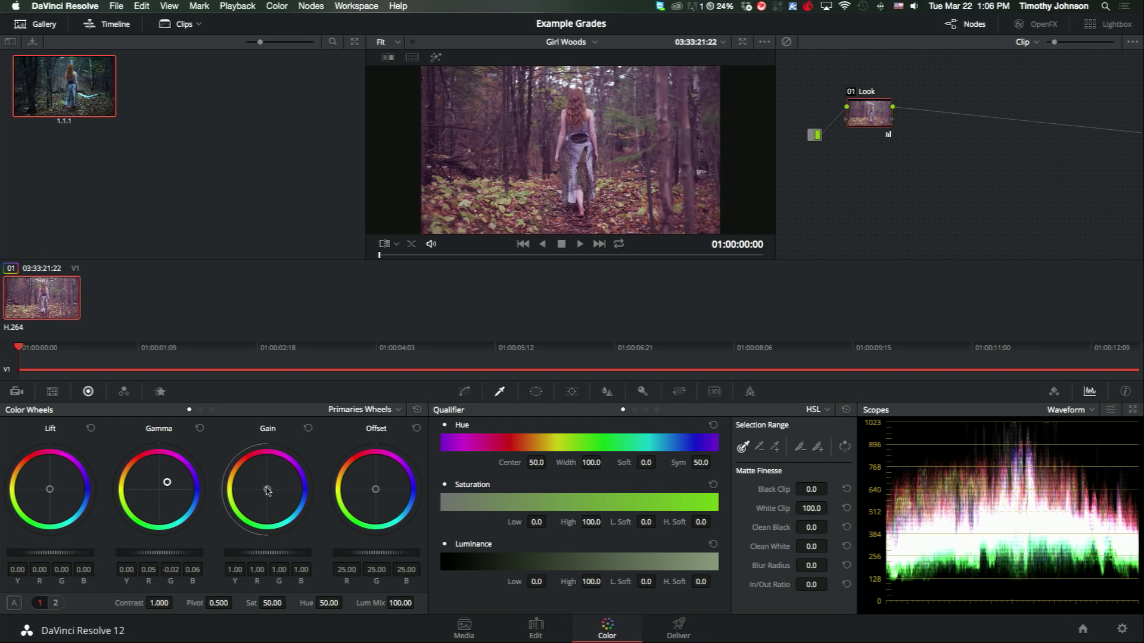
left_click_drag(268, 491, 284, 549)
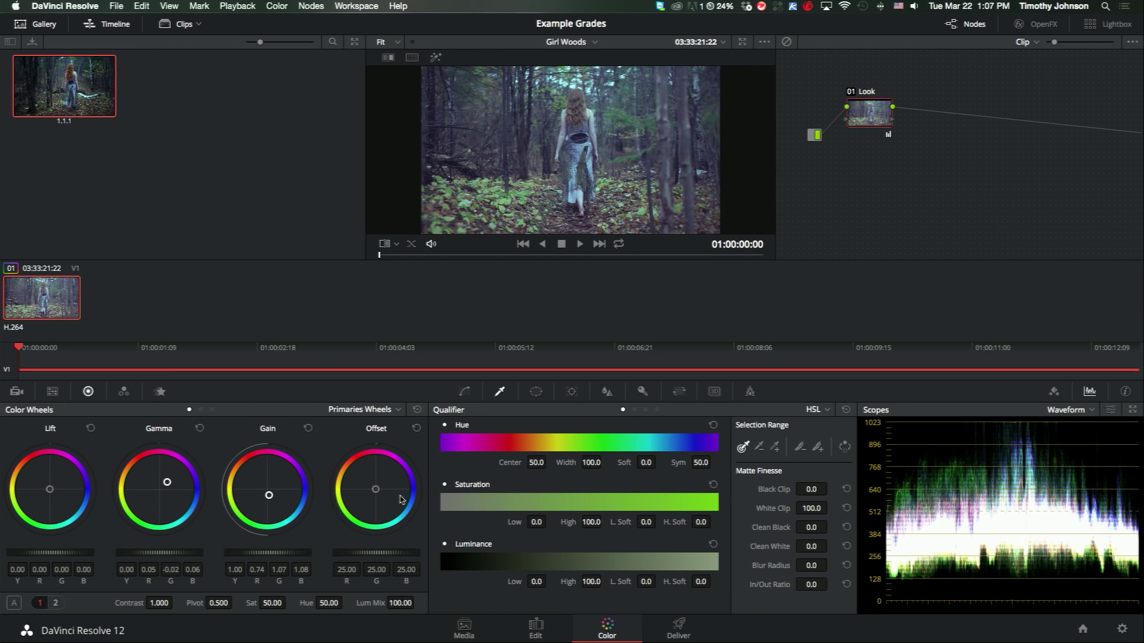
left_click_drag(378, 493, 391, 524)
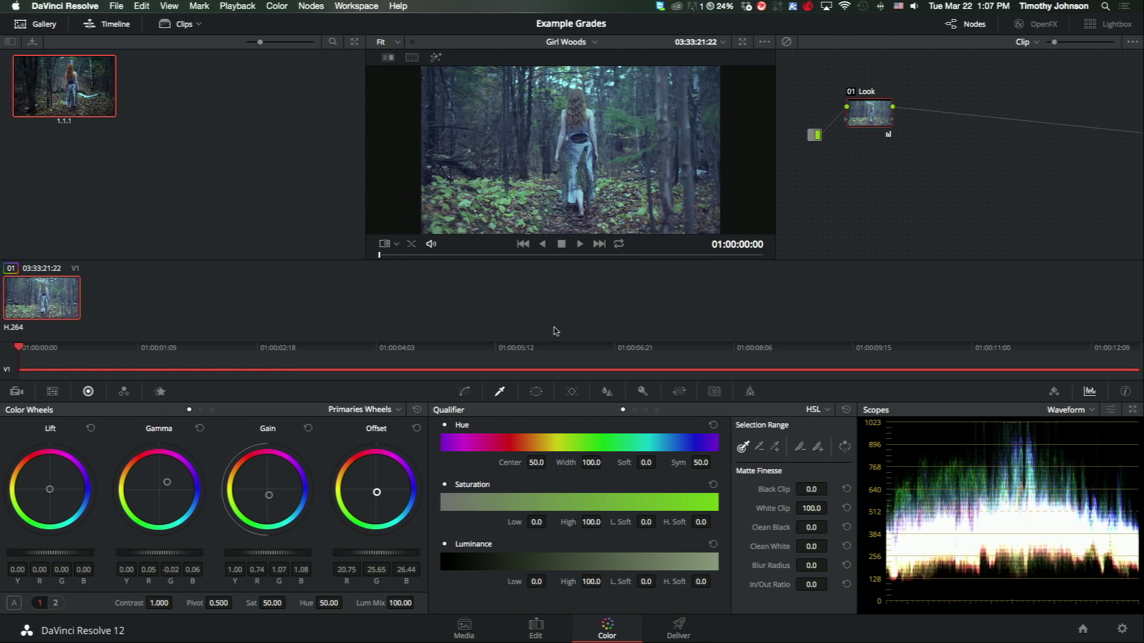
left_click_drag(172, 556, 16, 558)
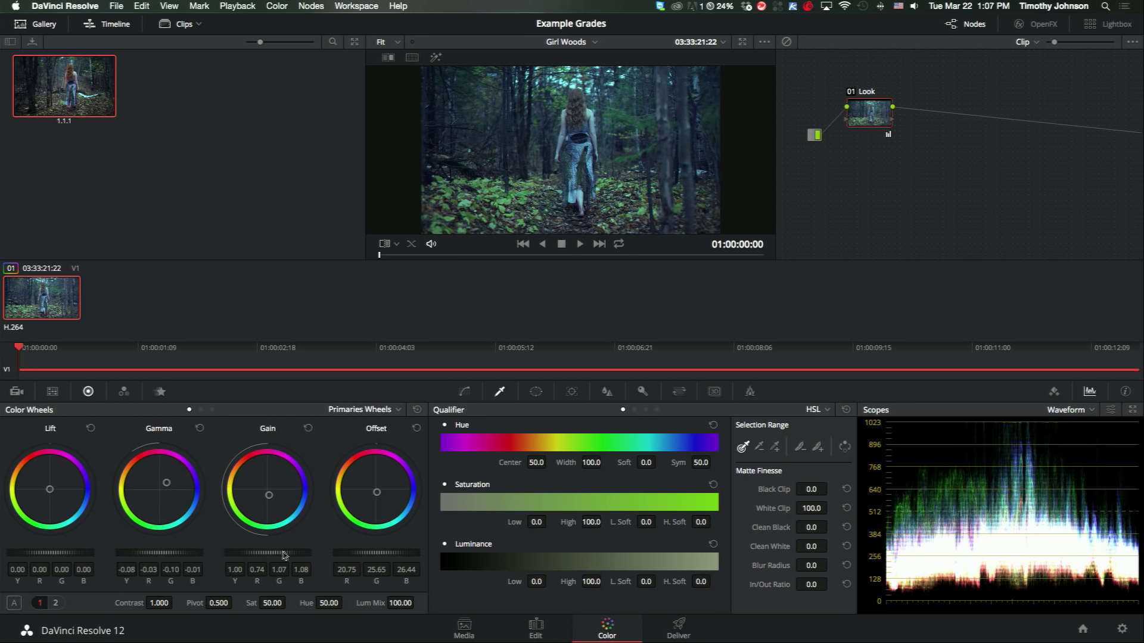
left_click_drag(283, 556, 327, 553)
left_click_drag(52, 555, 8, 553)
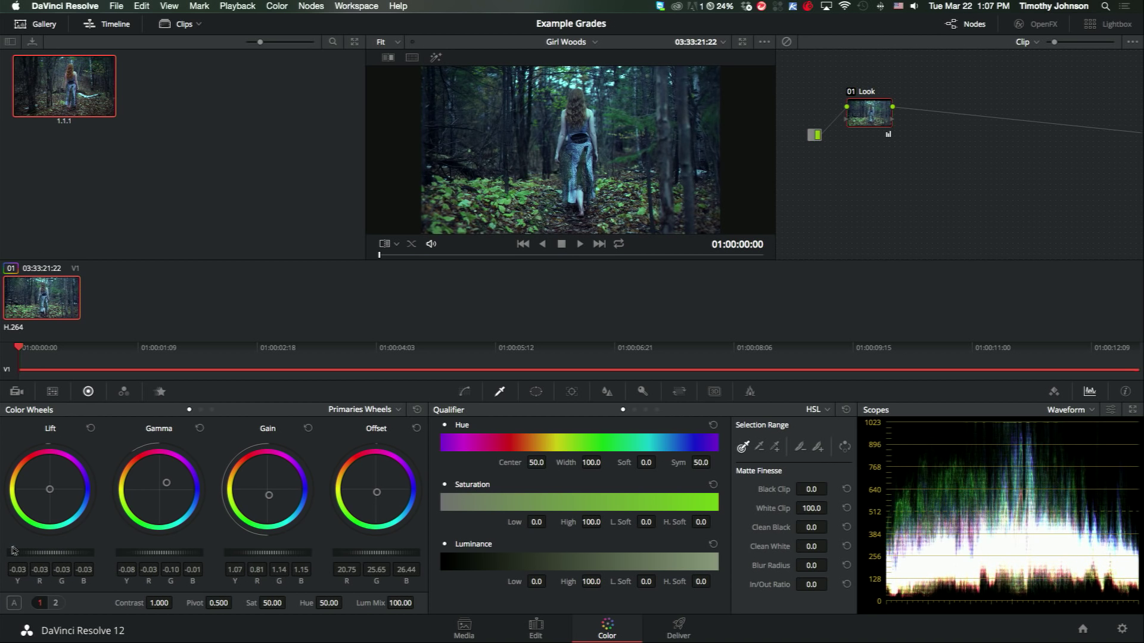
- Refine the cool balance to Gain 1.07/0.76/1.15/1.22 and Offset 19.33/25.36/29.30
left_click_drag(167, 485, 131, 469)
left_click_drag(269, 497, 285, 508)
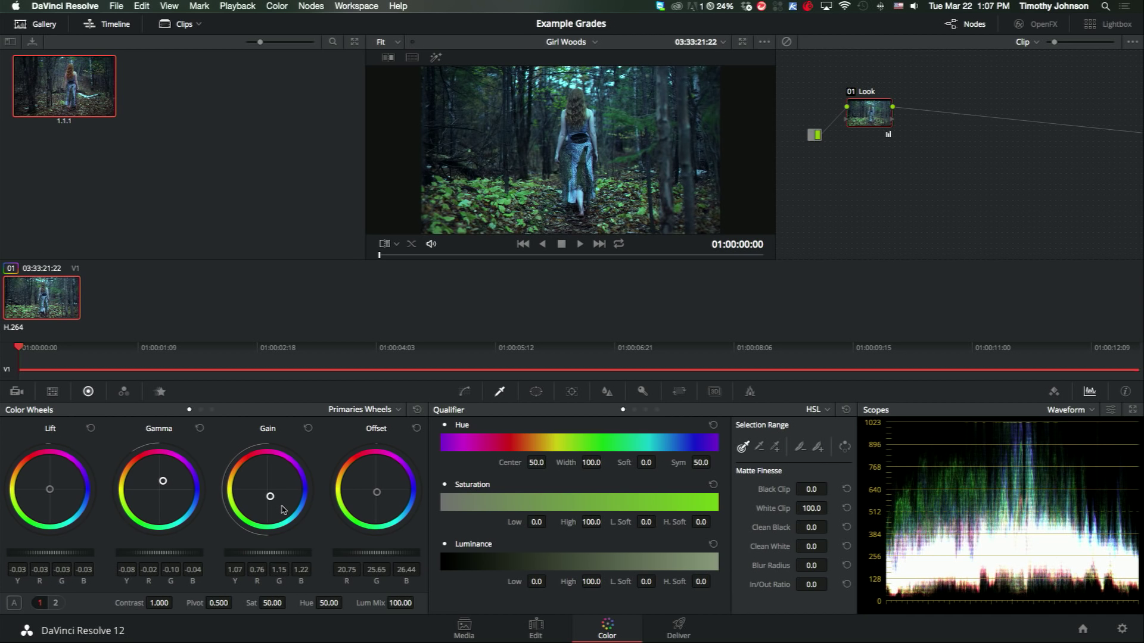
mouse_move(372, 495)
left_mouse_down()
mouse_move(377, 511)
mouse_move(397, 498)
mouse_move(384, 506)
left_mouse_up()
left_click_drag(151, 486, 141, 458)
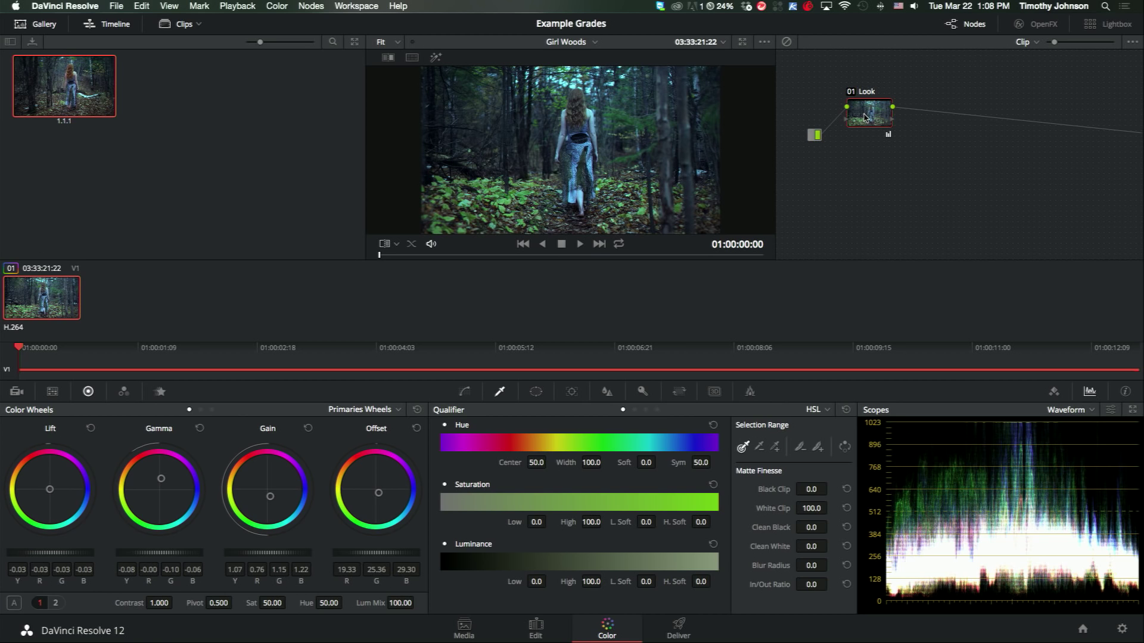
- Add parallel node 03 below Look and reposition the Parallel mixer in the graph
key("alt+p")
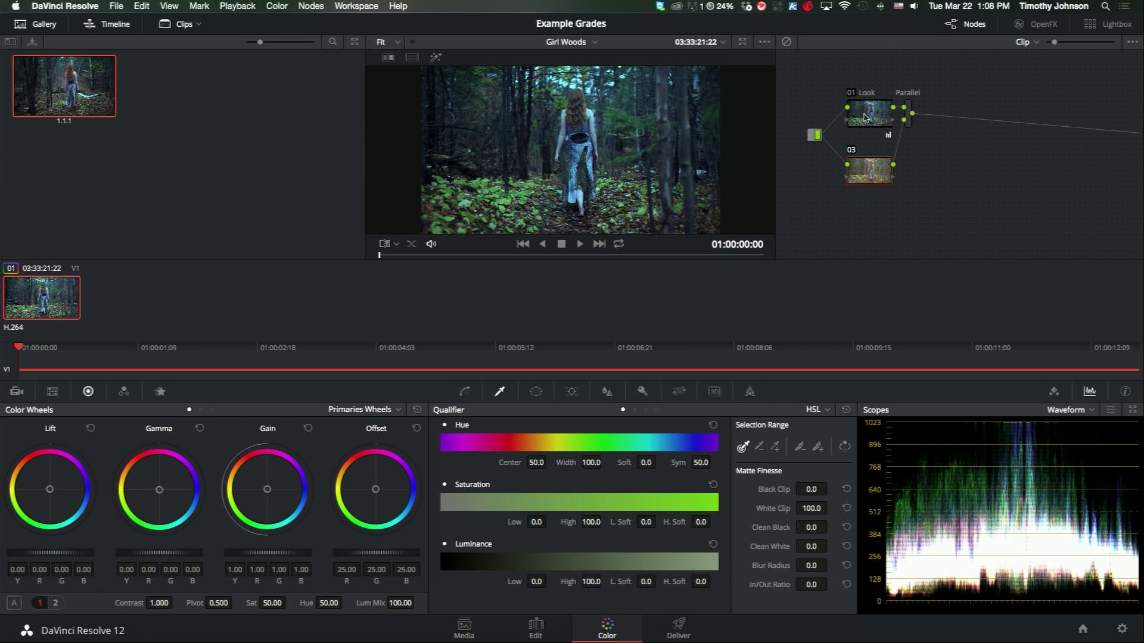
left_click(865, 112)
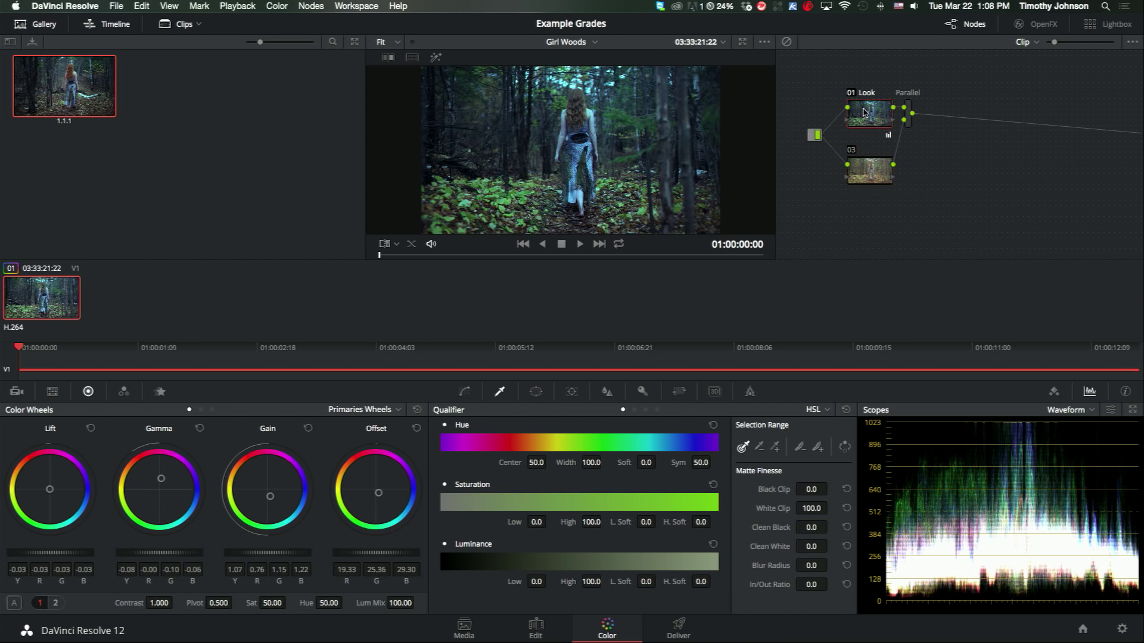
left_click(865, 178)
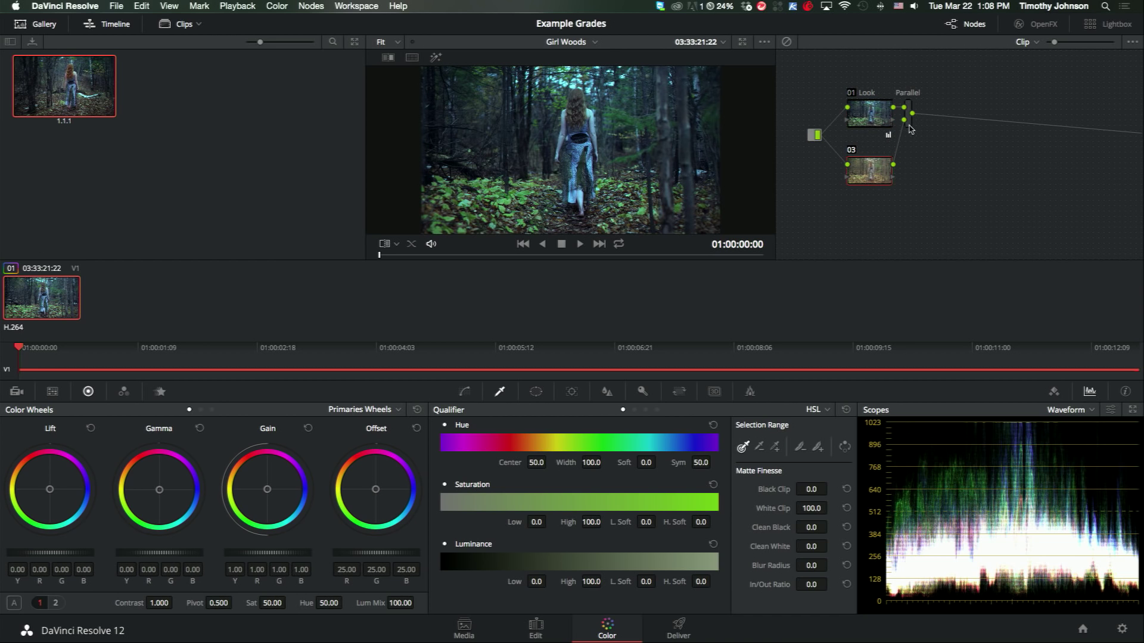
left_click_drag(909, 124, 918, 147)
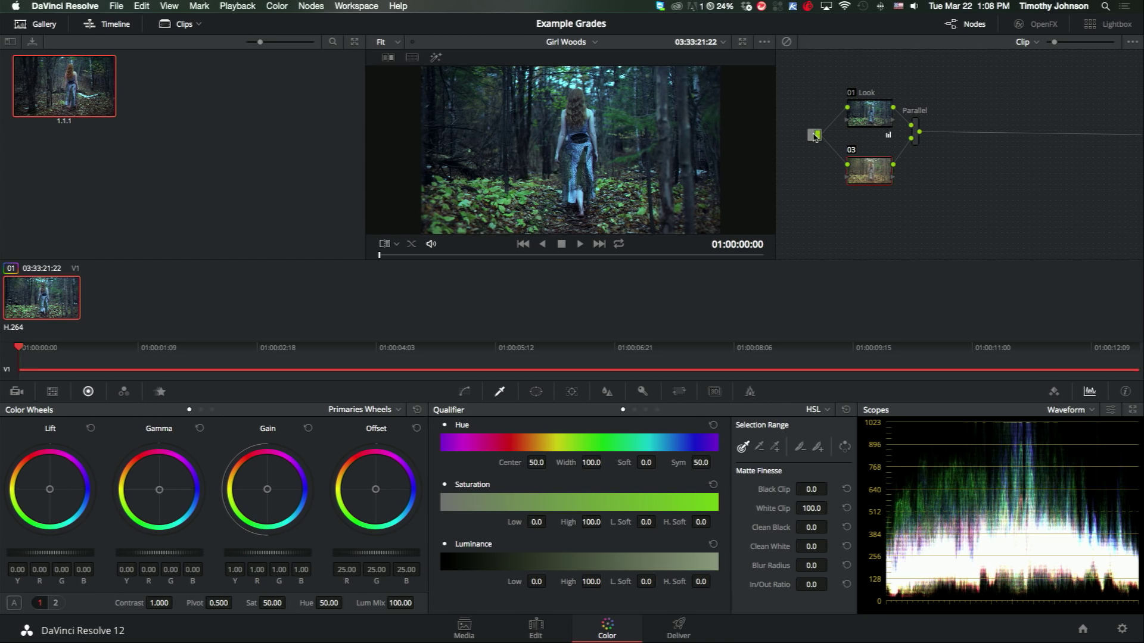
left_click_drag(825, 137, 808, 137)
left_click_drag(965, 164, 888, 161)
left_click_drag(981, 162, 1077, 162)
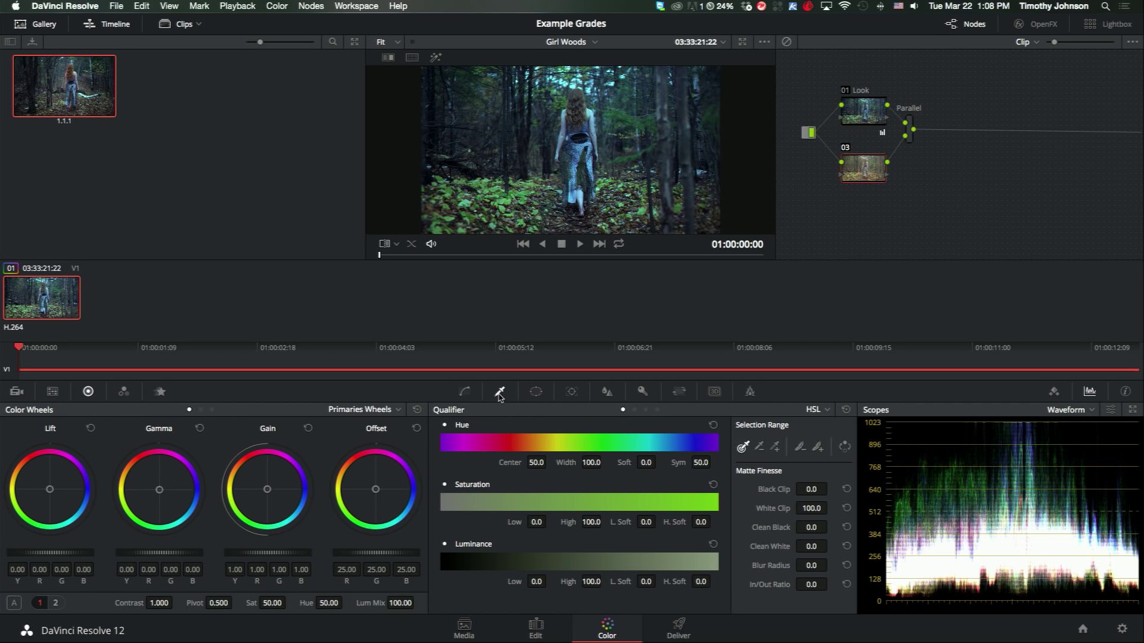
- Briefly show the reference still in the viewer, then zoom the viewer in on the girl
left_click(387, 245)
left_click(397, 344)
key("super+w")
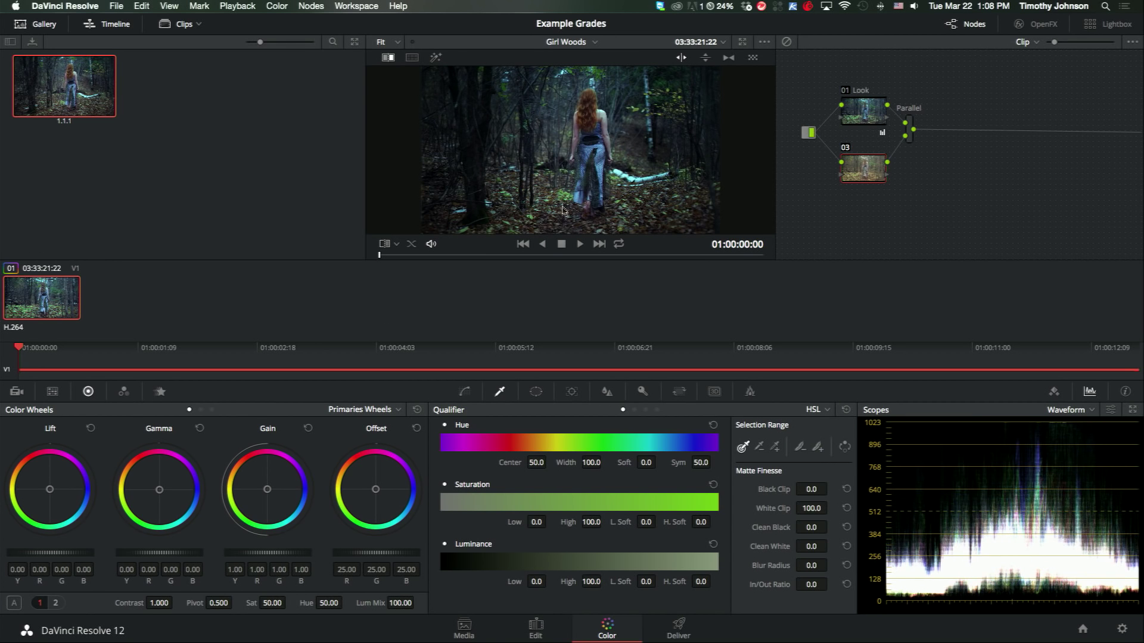
key("super+w")
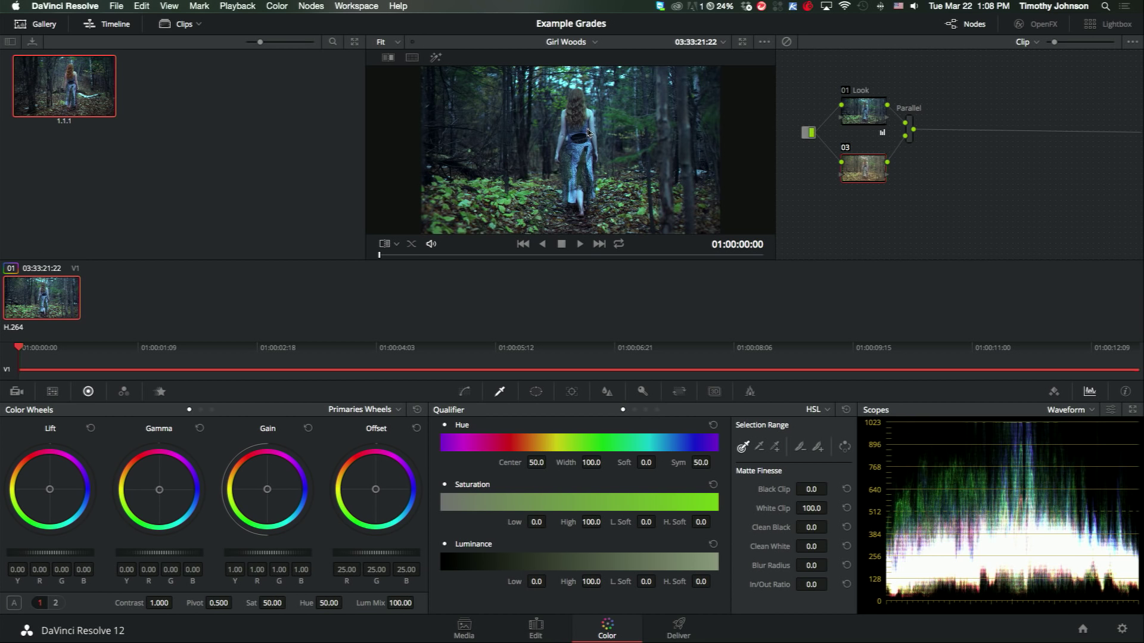
key("super+equal")
key("super+equal")
key("super+equal")
- Sample the girl's red hair with the qualifier and view the matte in highlight mode
scroll(618, 156, "up", 3)
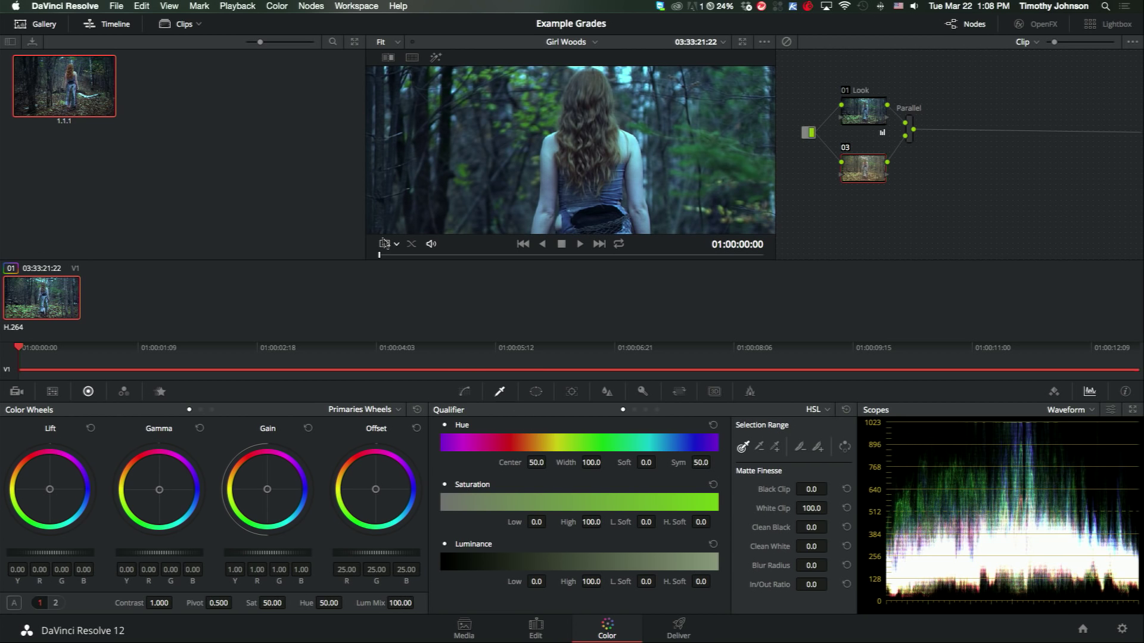
left_click(394, 245)
left_click(395, 278)
mouse_move(596, 78)
left_mouse_down()
mouse_move(596, 135)
mouse_move(598, 84)
left_mouse_up()
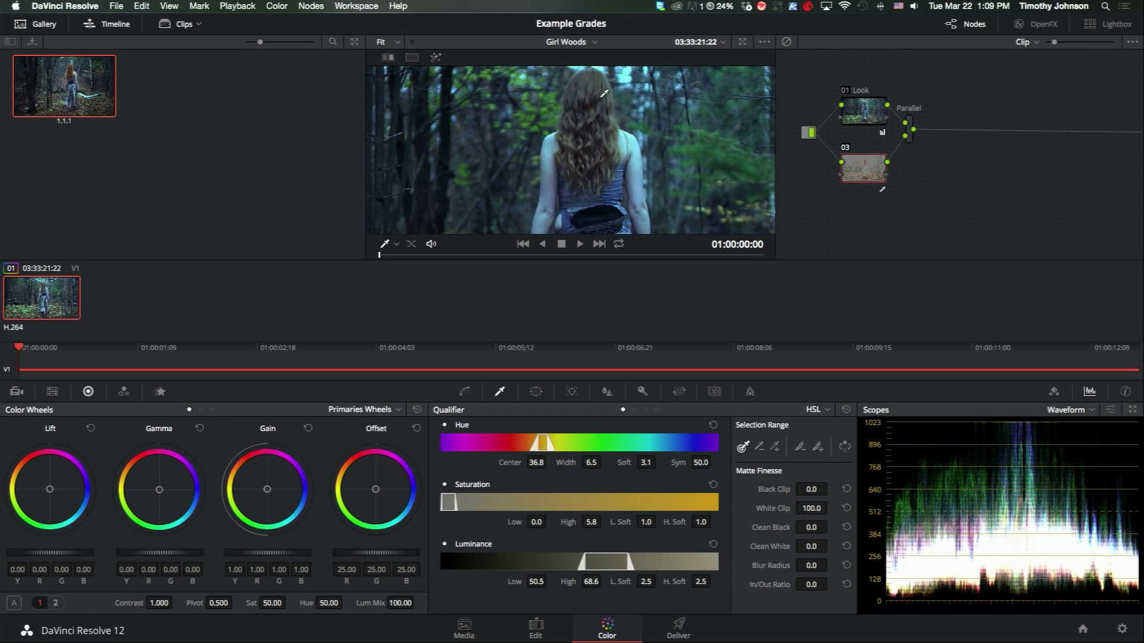
key("shift+h")
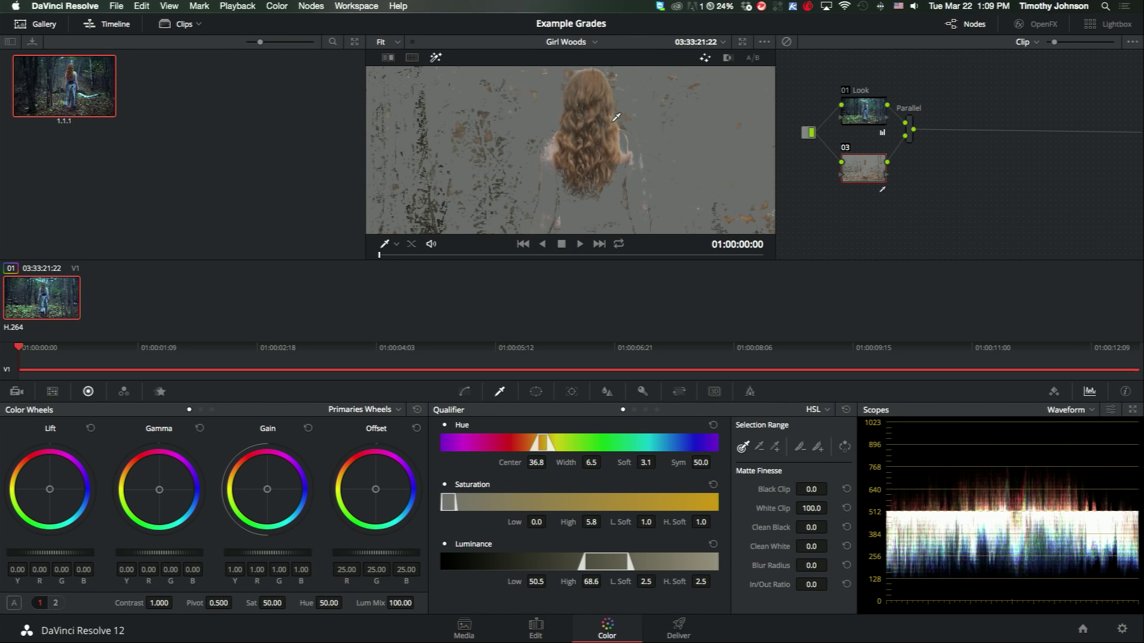
left_click(439, 57)
left_click(438, 58)
- Tighten the hair key (saturation low 1.3, luminance 53.5–67.0) and set blur radius 28.5
left_click_drag(610, 462, 603, 462)
left_click_drag(539, 523, 549, 522)
left_click_drag(536, 583, 550, 582)
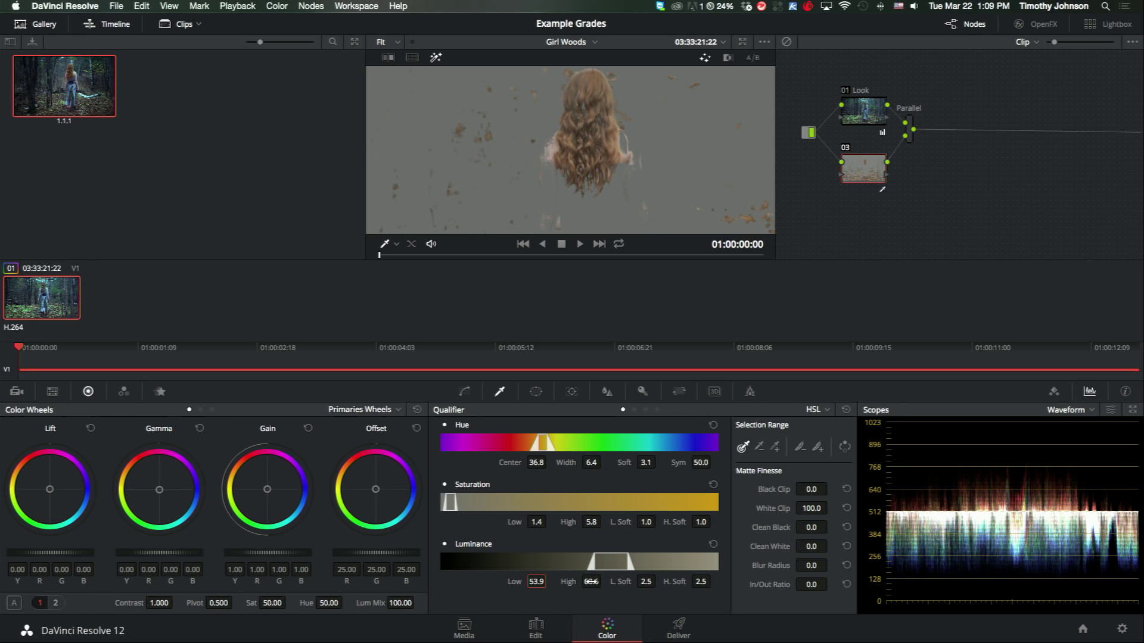
mouse_move(591, 582)
left_mouse_down()
mouse_move(604, 582)
mouse_move(591, 582)
left_mouse_up()
left_click_drag(627, 562, 618, 561)
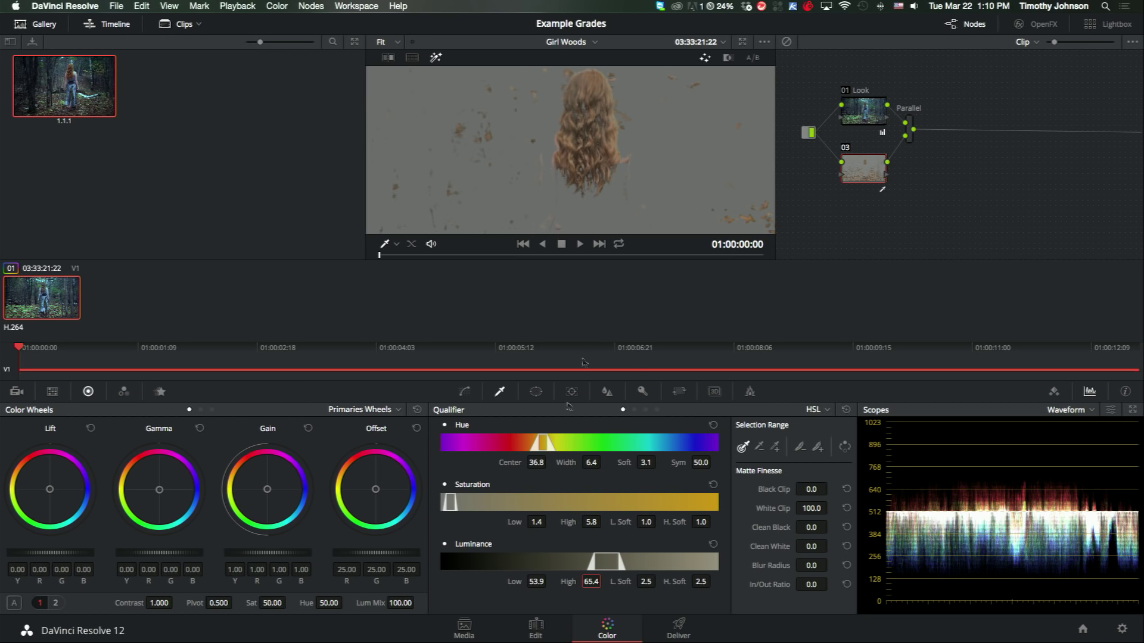
left_click_drag(536, 462, 603, 463)
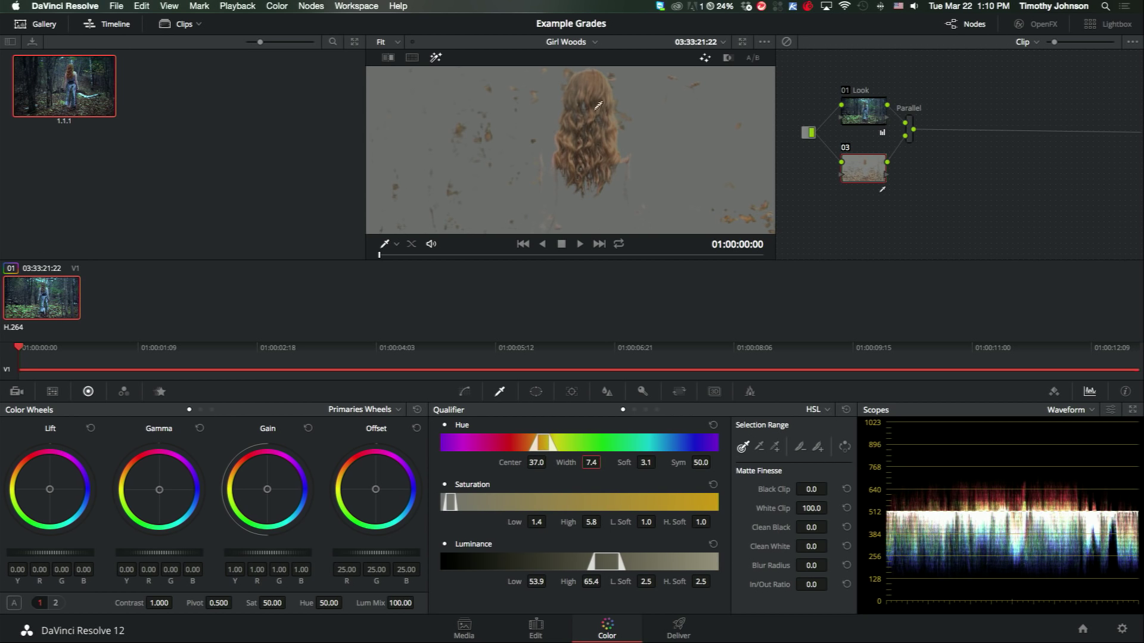
left_click_drag(813, 565, 982, 563)
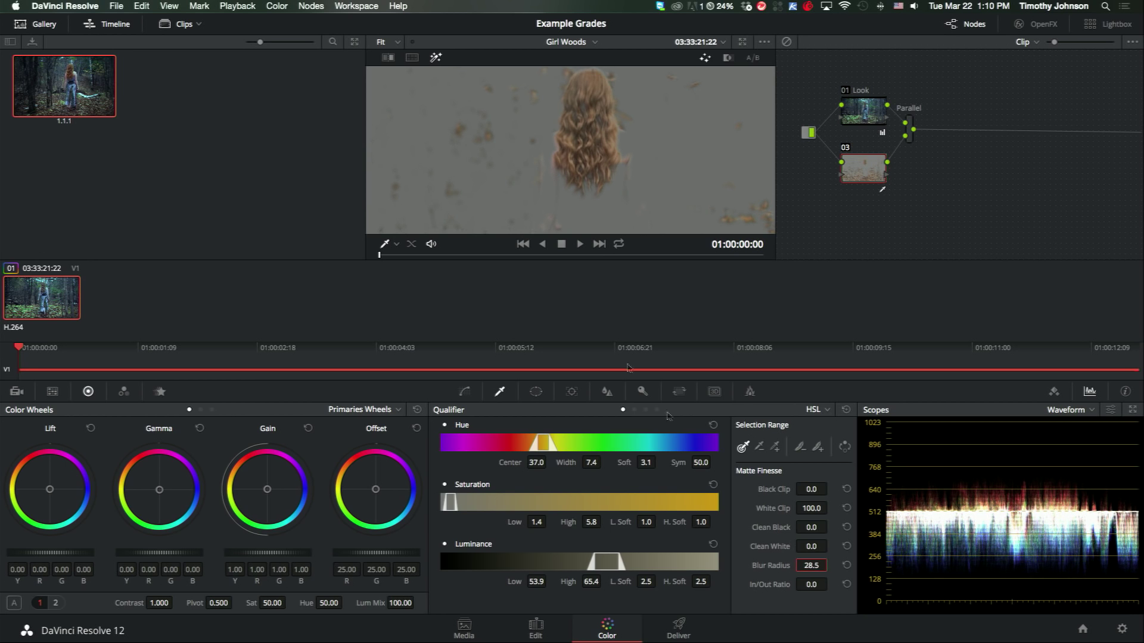
- Zoom into the hair and scrub the key to hue width 6.9, saturation low 1.1, luminance 54.1–65.9
left_click(396, 245)
left_click(392, 261)
scroll(503, 193, "up", 2)
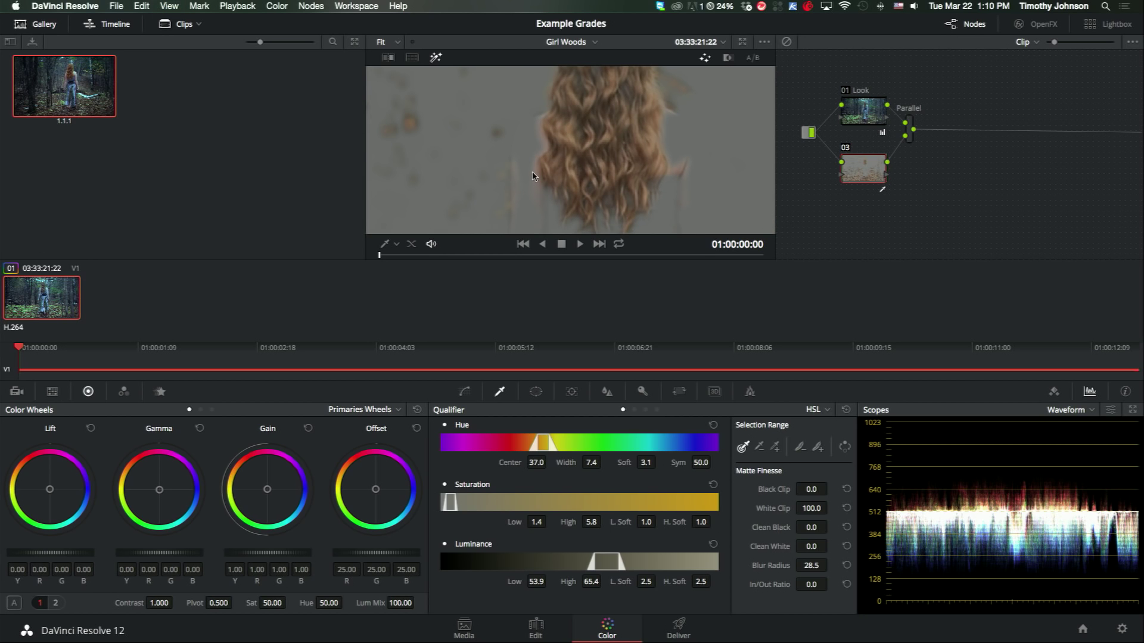
scroll(545, 172, "down", 1)
scroll(612, 160, "up", 3)
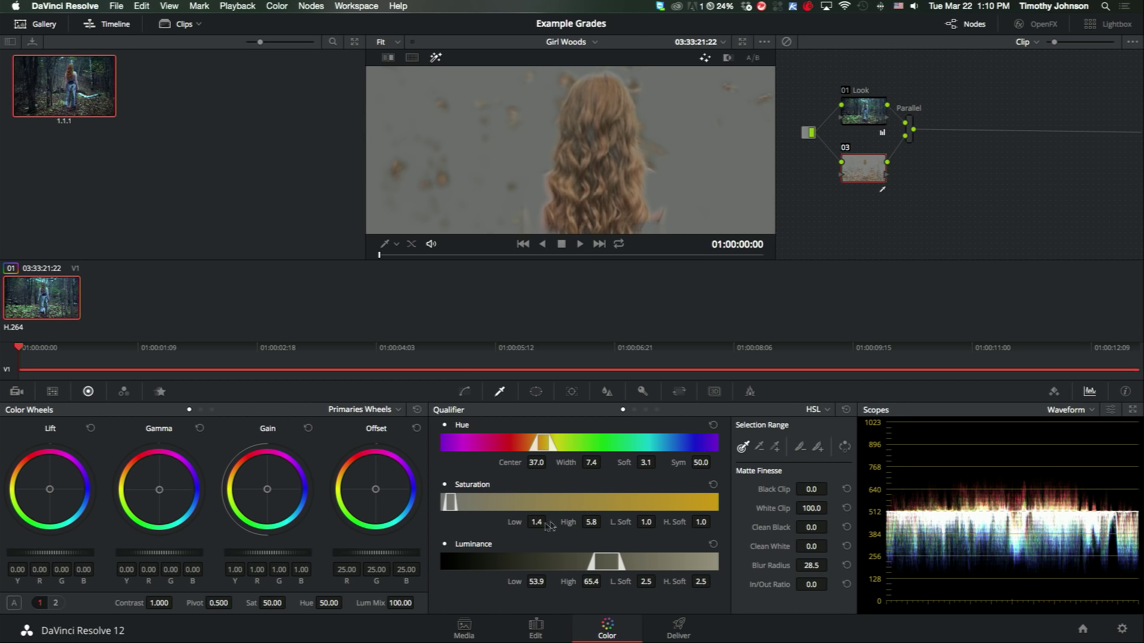
mouse_move(536, 522)
left_mouse_down()
mouse_move(549, 520)
mouse_move(536, 521)
left_mouse_up()
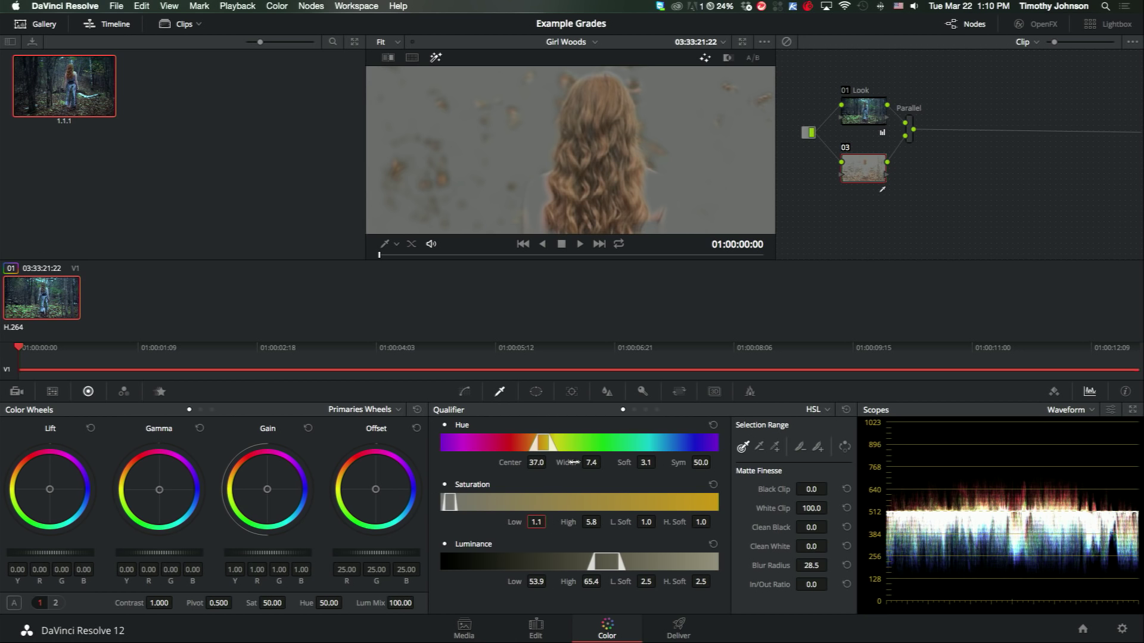
left_click_drag(591, 462, 612, 461)
left_click_drag(539, 586, 603, 582)
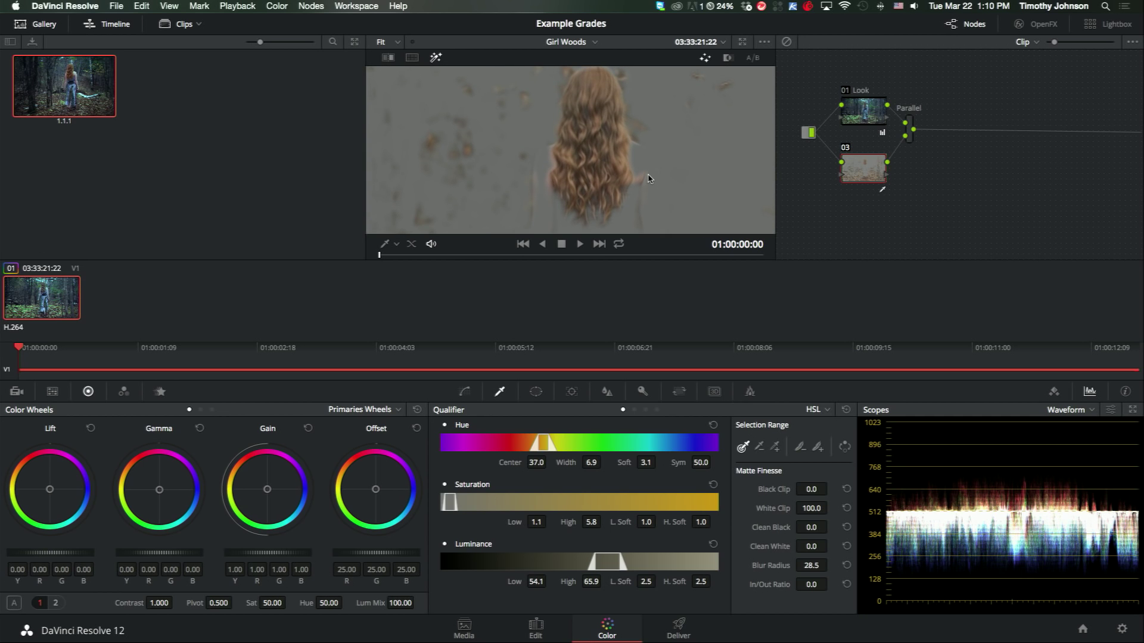
- Trace a closed Curve window point by point around the girl's hair
left_click(537, 394)
left_click(513, 432)
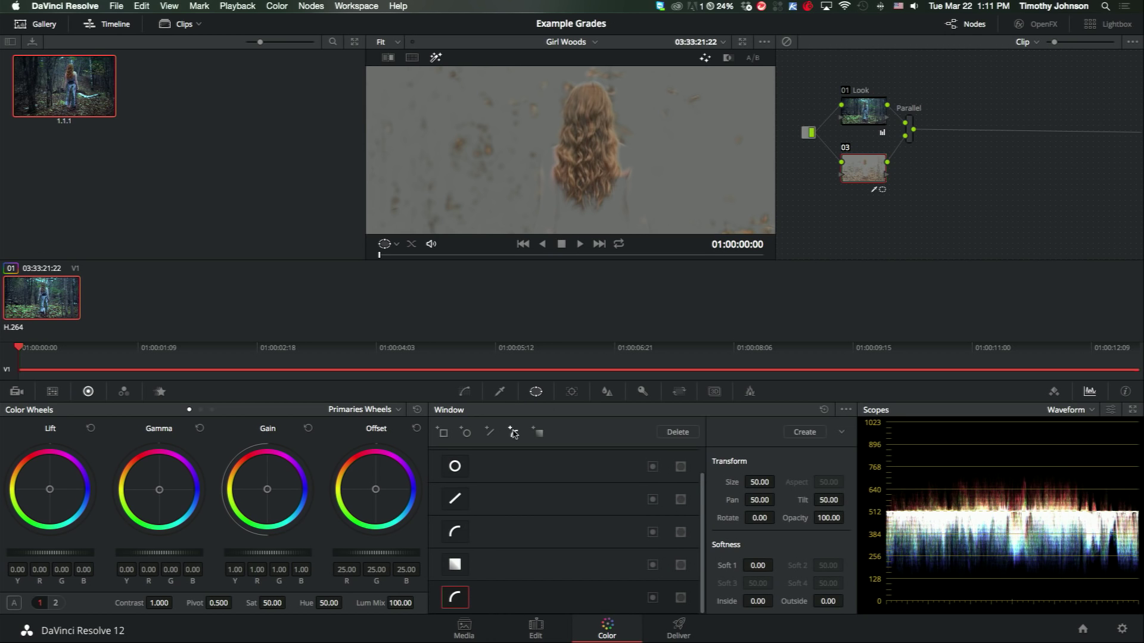
left_click(587, 214)
left_click(601, 213)
left_click(612, 201)
left_click(620, 180)
left_click(622, 164)
left_click(619, 151)
left_click(618, 130)
left_click(617, 108)
left_click(612, 91)
left_click(591, 75)
left_click(570, 78)
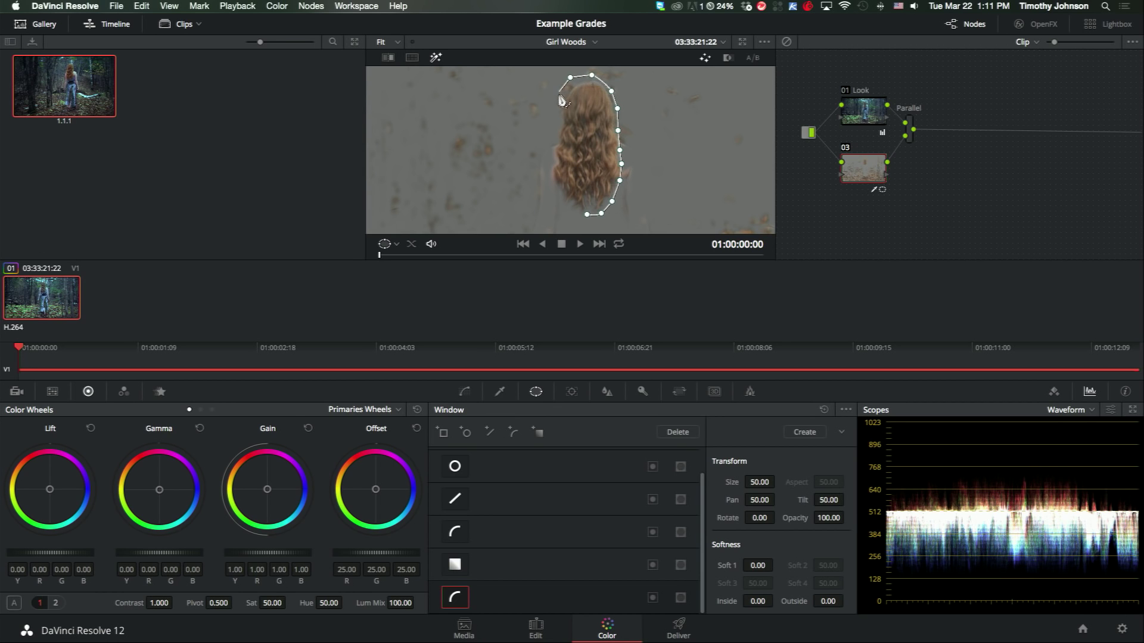
left_click(557, 96)
left_click(558, 123)
left_click(555, 140)
left_click(553, 156)
left_click(551, 172)
left_click(556, 193)
left_click(569, 204)
left_click(586, 215)
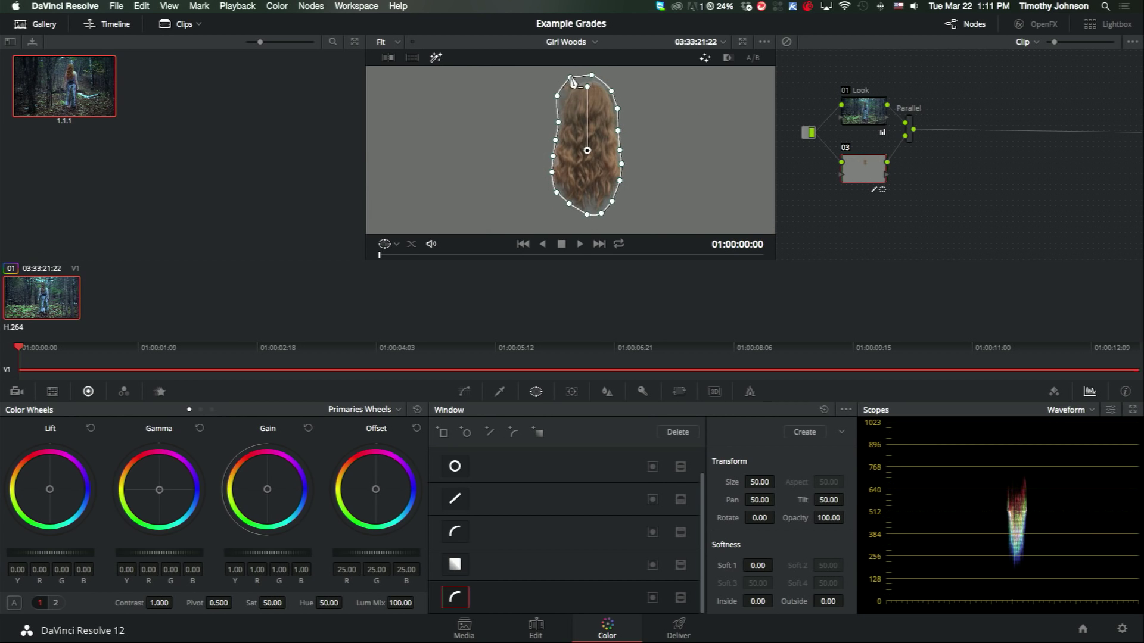
- Reshape the curve's top and lower-right, then set inside softness 4.64 and outside softness 2.40
left_click_drag(571, 77, 615, 128)
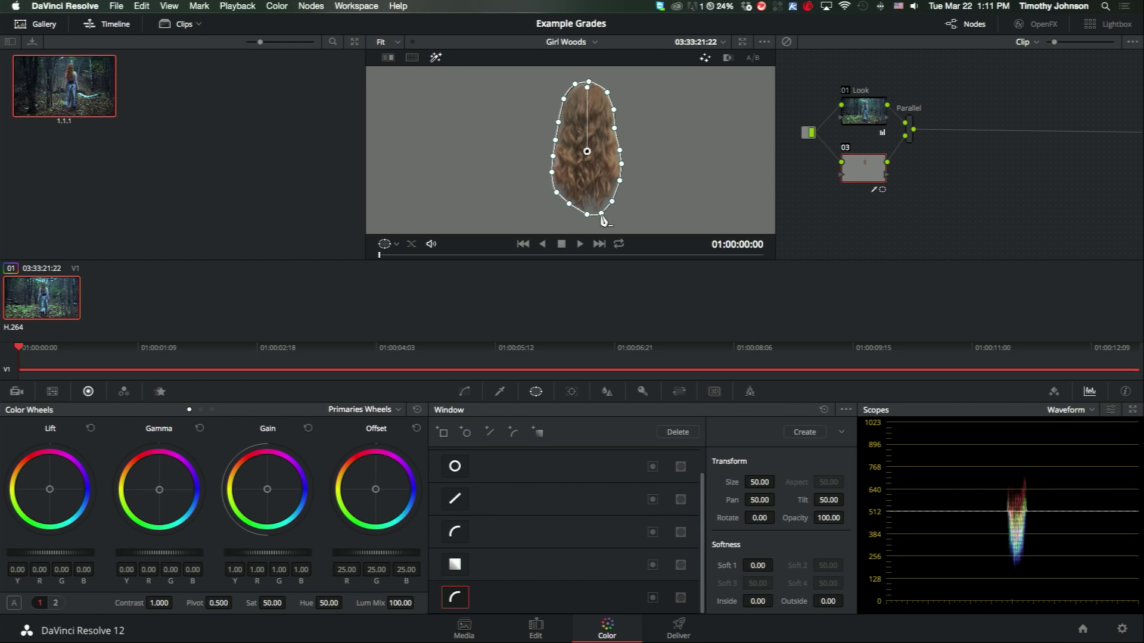
left_click_drag(611, 201, 558, 188)
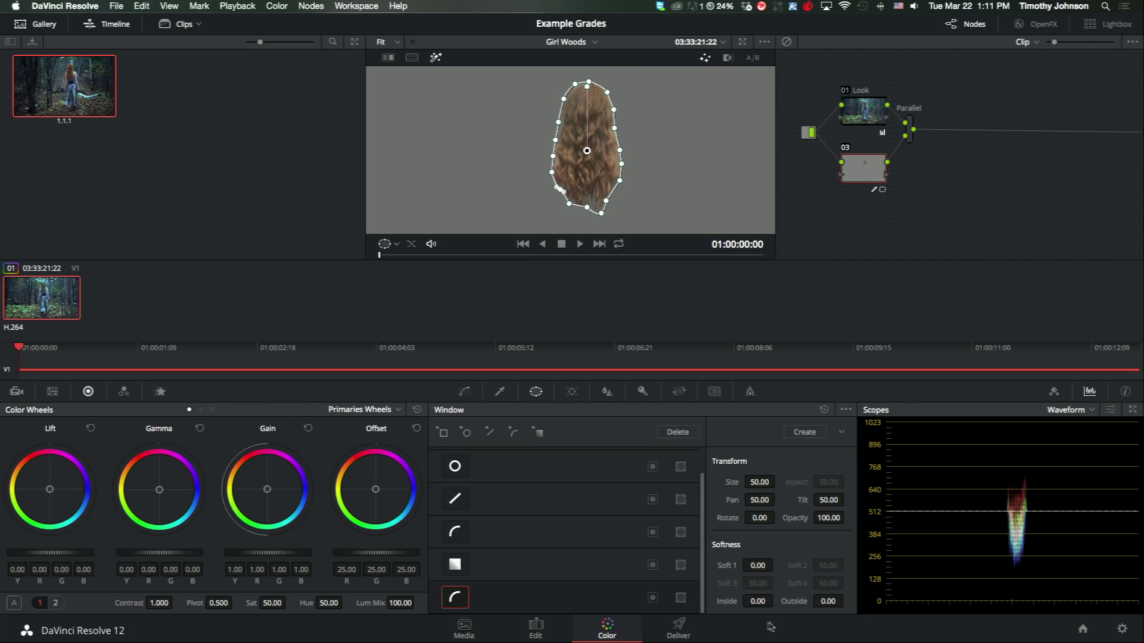
left_click_drag(756, 601, 776, 600)
left_click_drag(875, 603, 751, 603)
left_click_drag(837, 601, 904, 599)
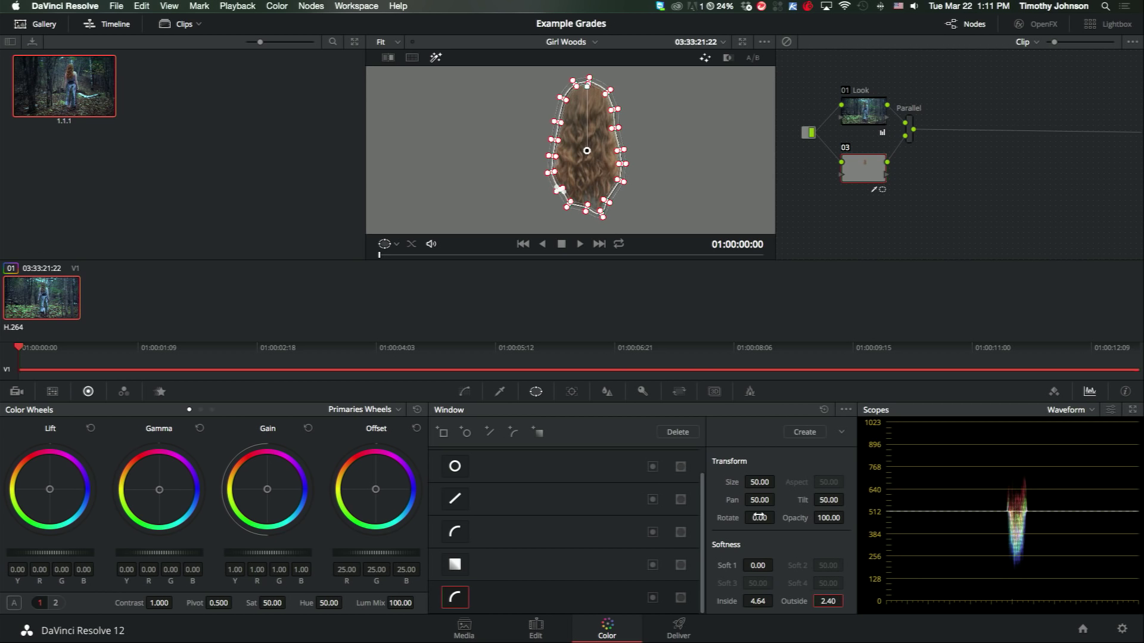
- Inspect the curve window points, then bring the hair key's Luminance High down to 64.9
left_click(501, 392)
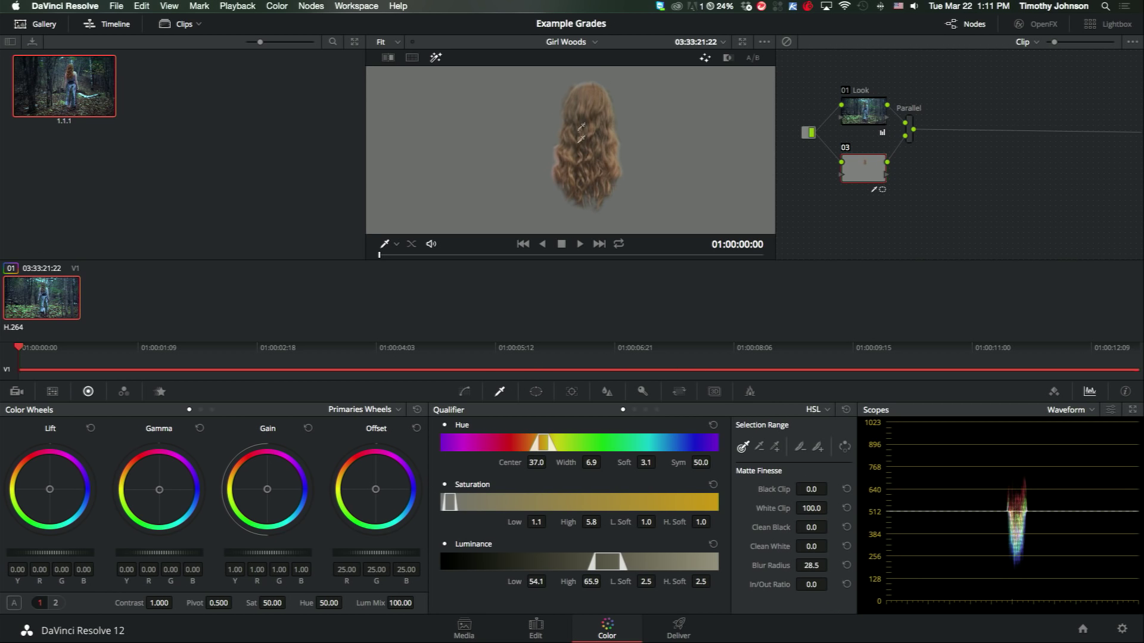
left_click(536, 392)
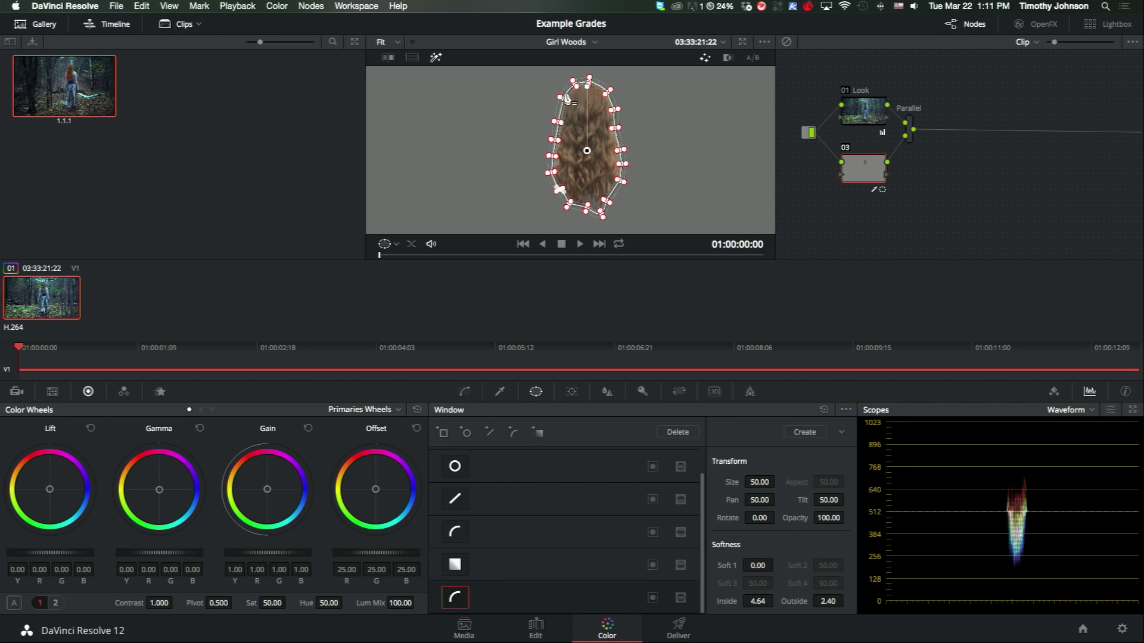
left_click(563, 98)
left_click(577, 86)
left_click(500, 392)
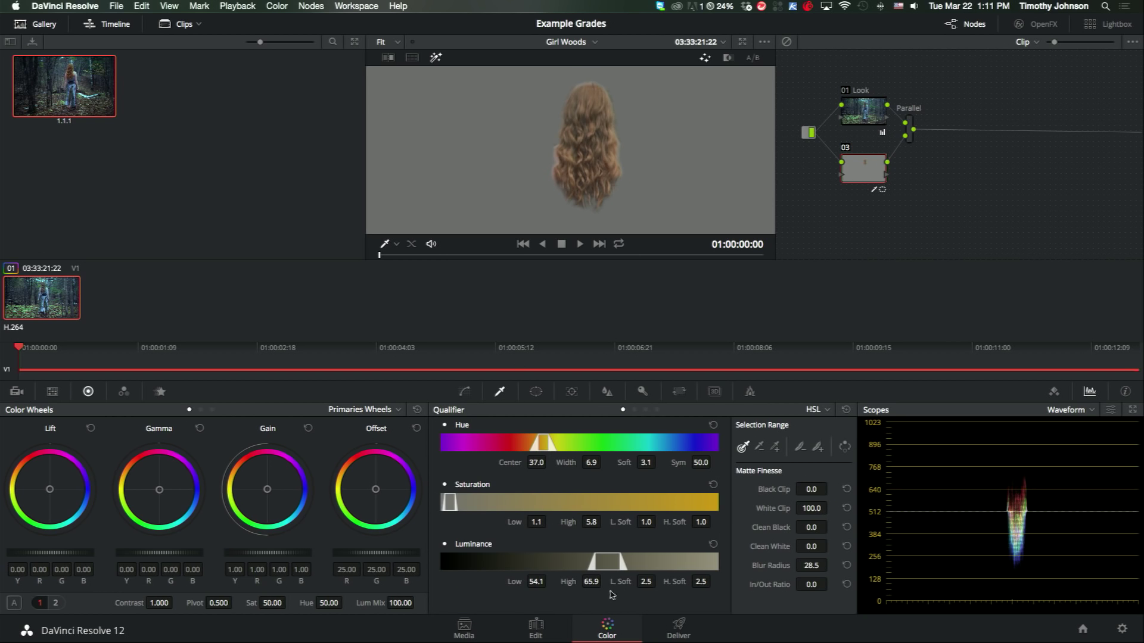
left_click_drag(590, 582, 583, 582)
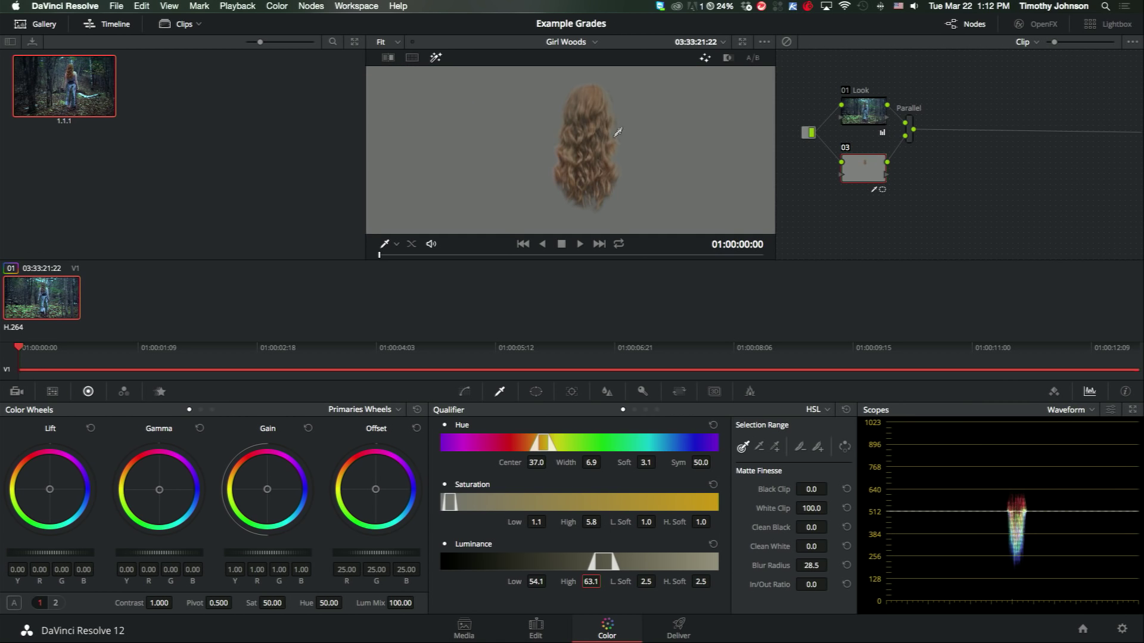
left_click_drag(591, 582, 604, 582)
left_click(536, 392)
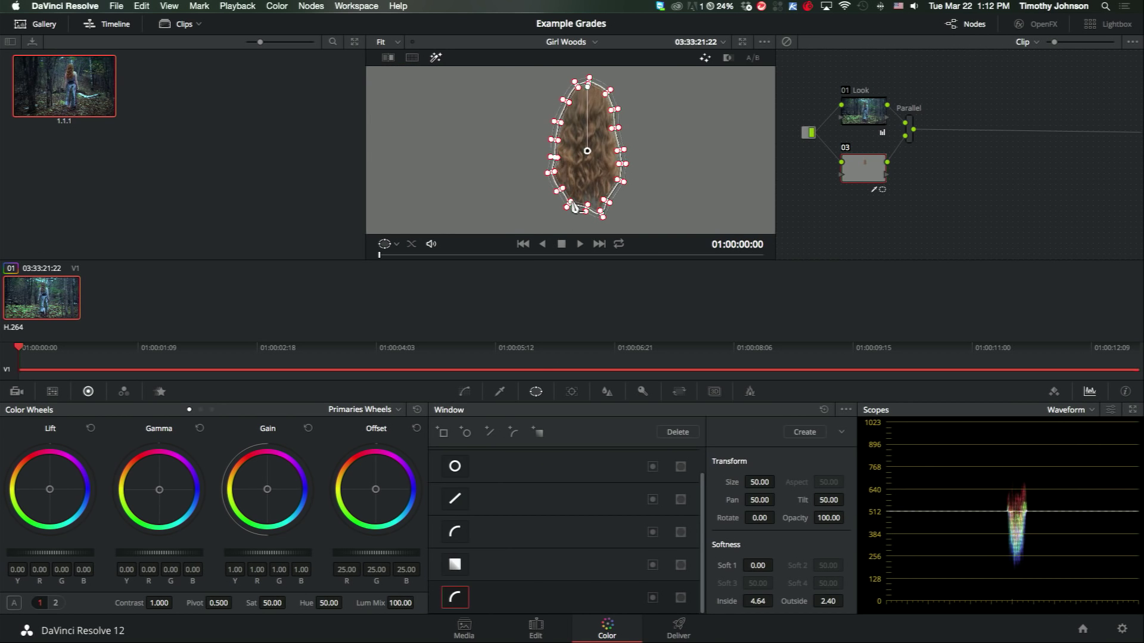
key("shift+h")
left_click(500, 391)
key("shift+h")
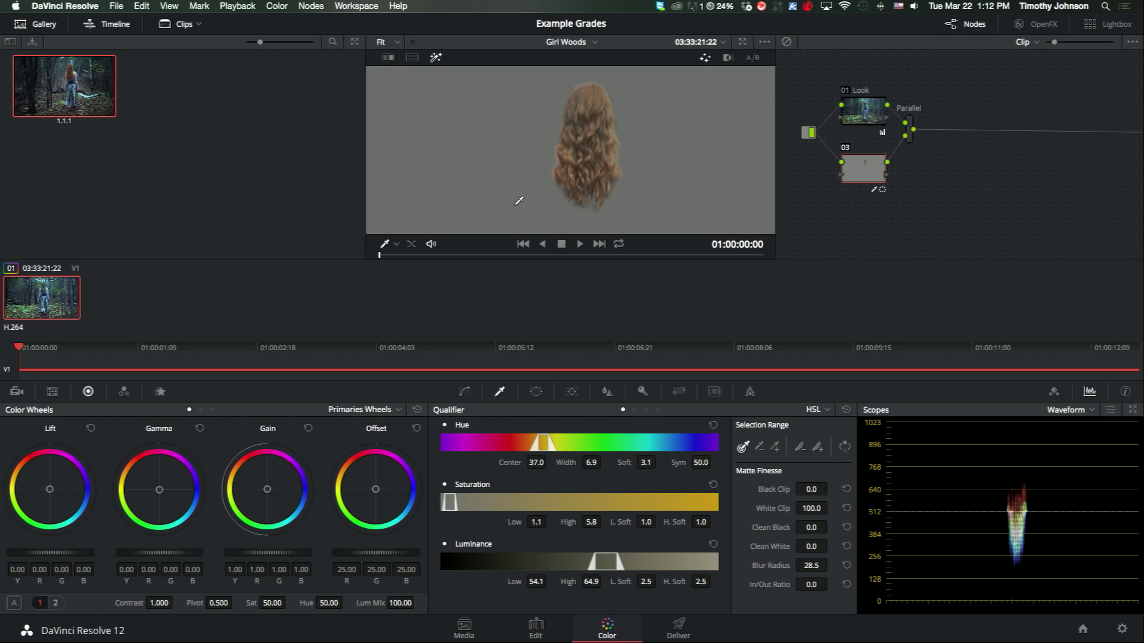
- Turn off the matte highlight (Shift+H), open the Tracker and scrub to 01:00:02:08
left_click(387, 249)
left_click(424, 295)
scroll(507, 198, "down", 4)
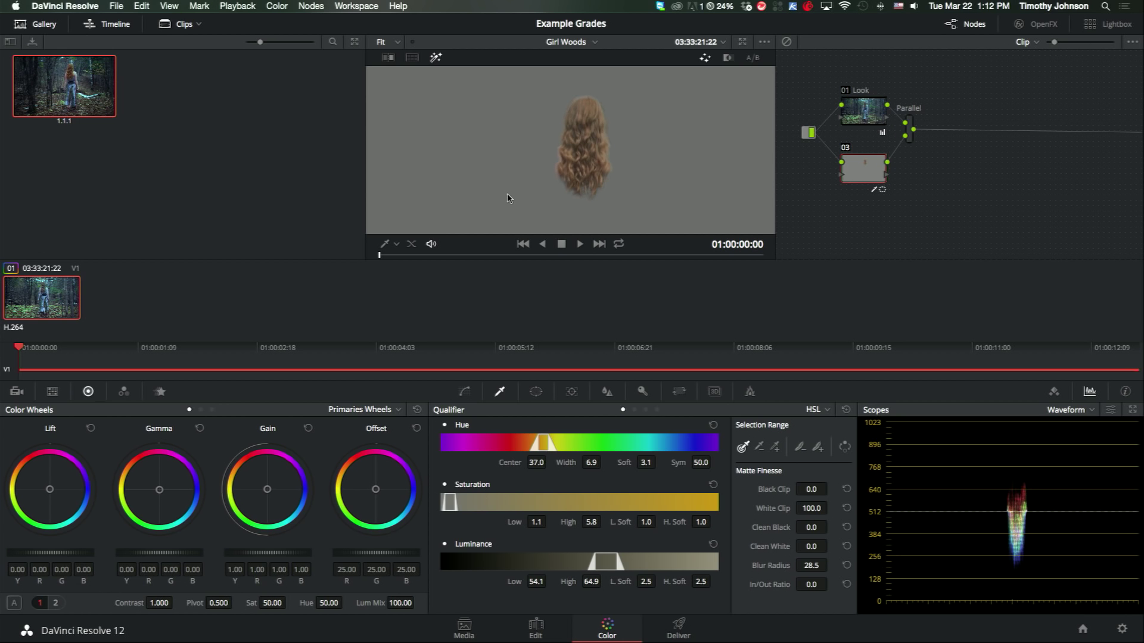
key("shift+h")
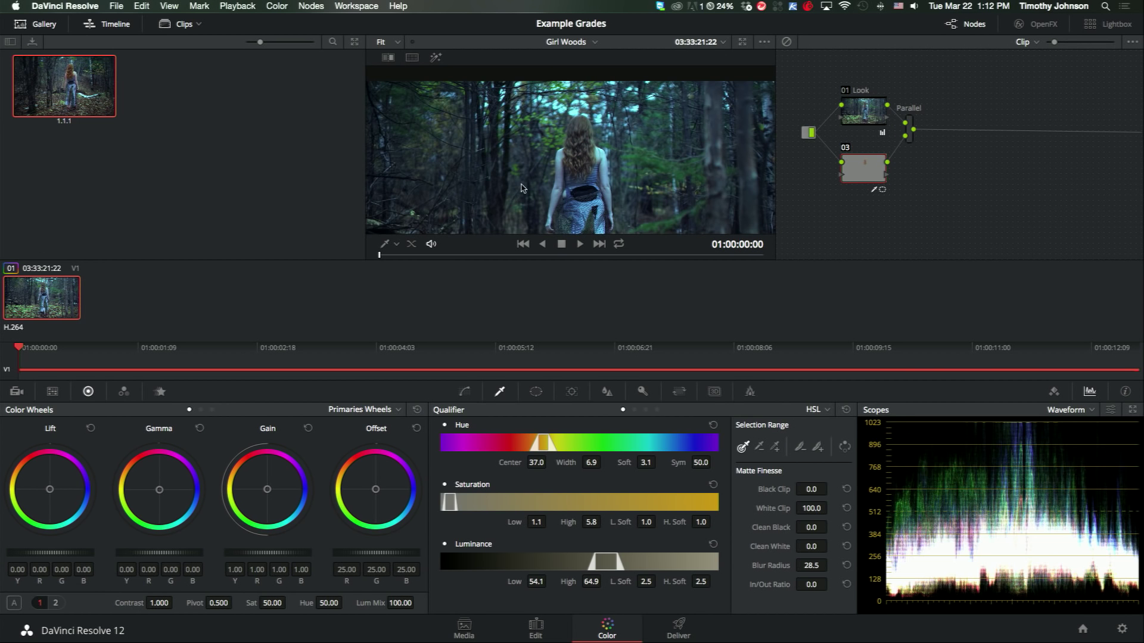
scroll(532, 179, "down", 3)
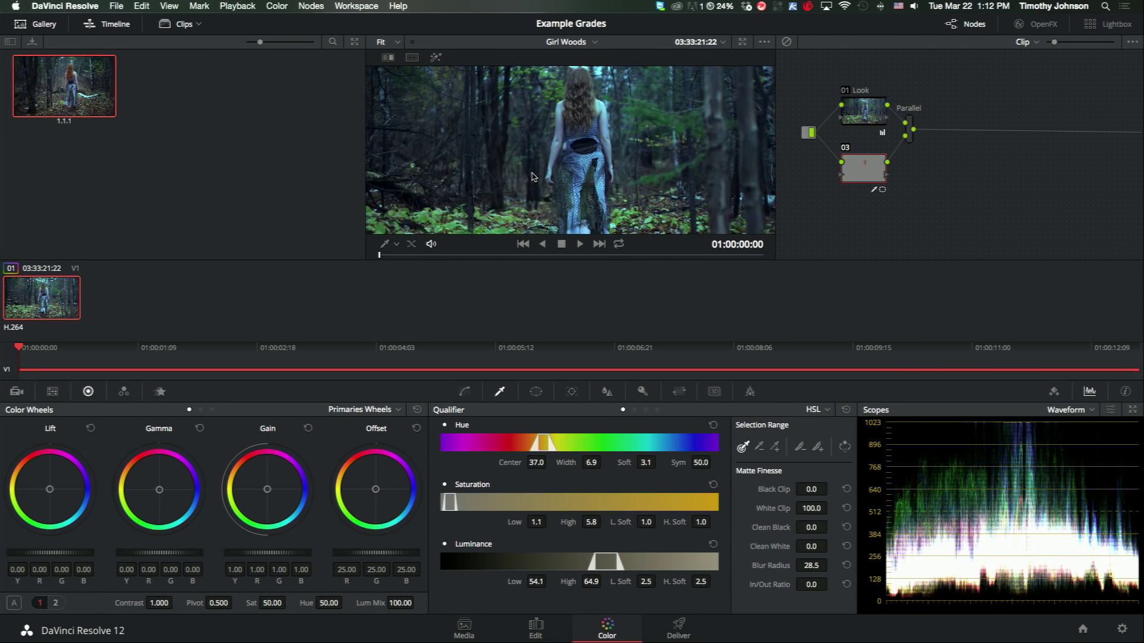
scroll(533, 177, "up", 2)
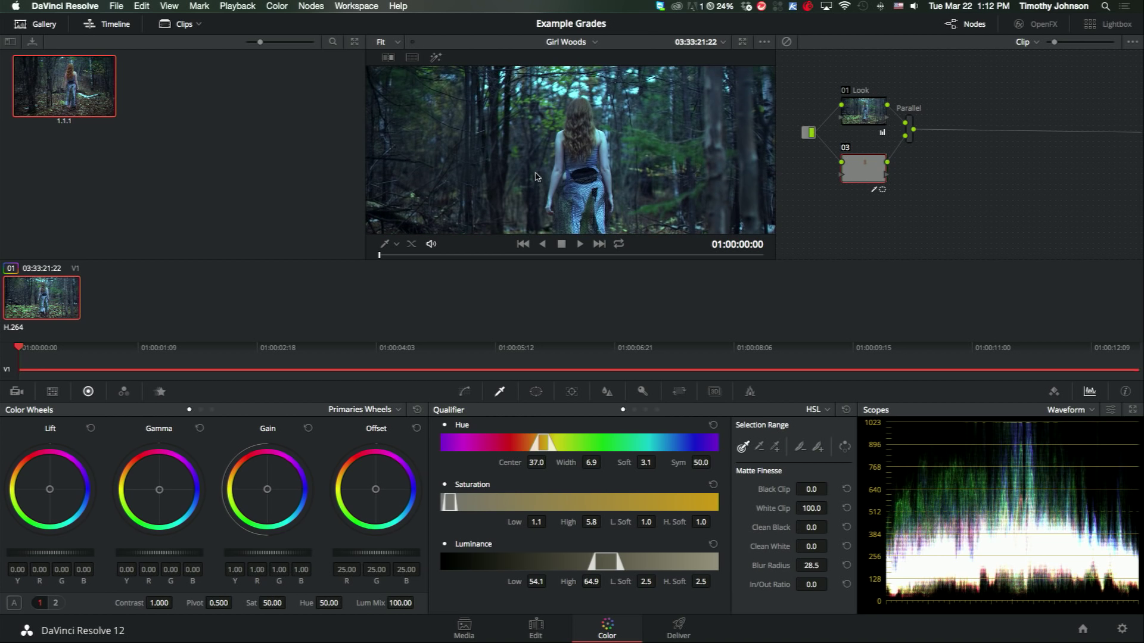
left_click(572, 391)
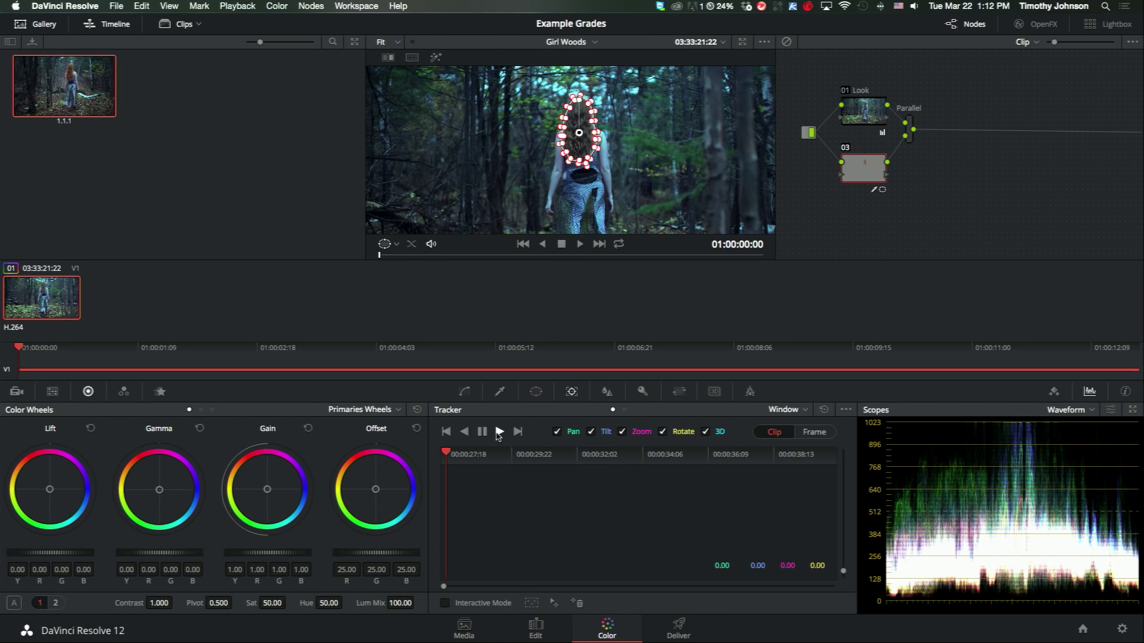
mouse_move(387, 255)
left_mouse_down()
mouse_move(581, 254)
mouse_move(379, 255)
left_mouse_up()
left_click(535, 395)
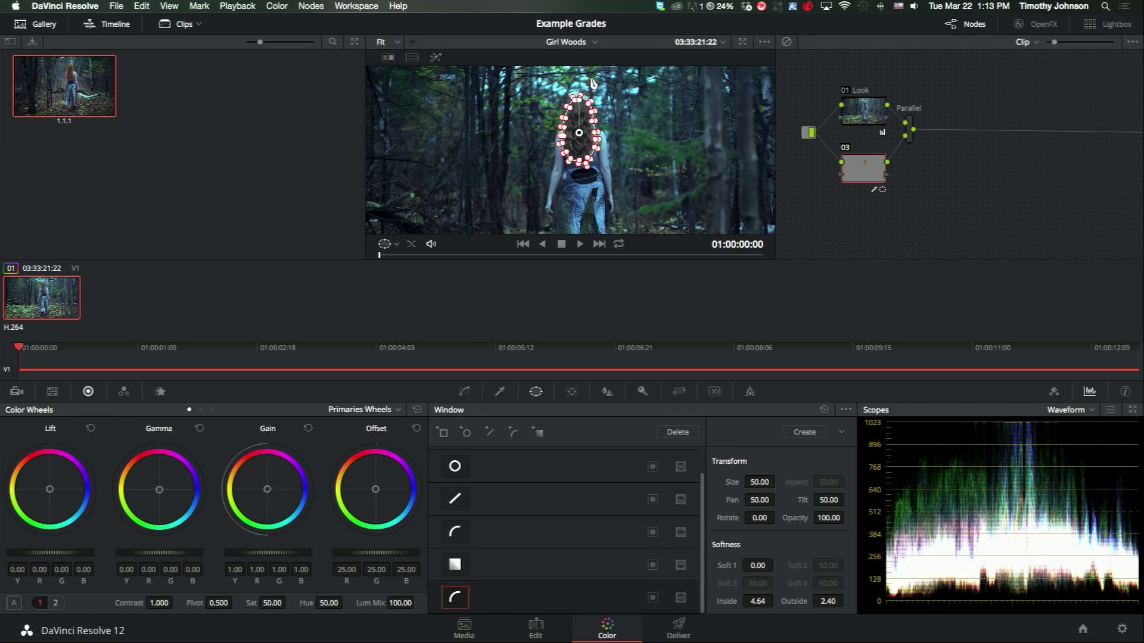
- Shrink the hair window to fit the girl's head
left_click(571, 393)
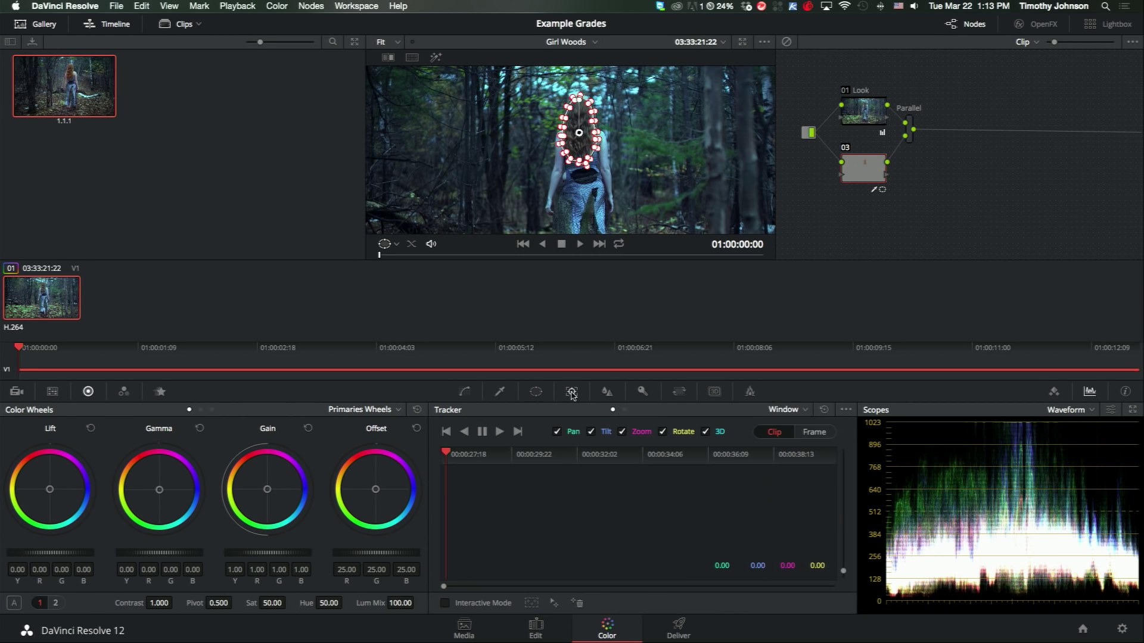
left_click(536, 392)
left_click_drag(759, 482, 236, 475)
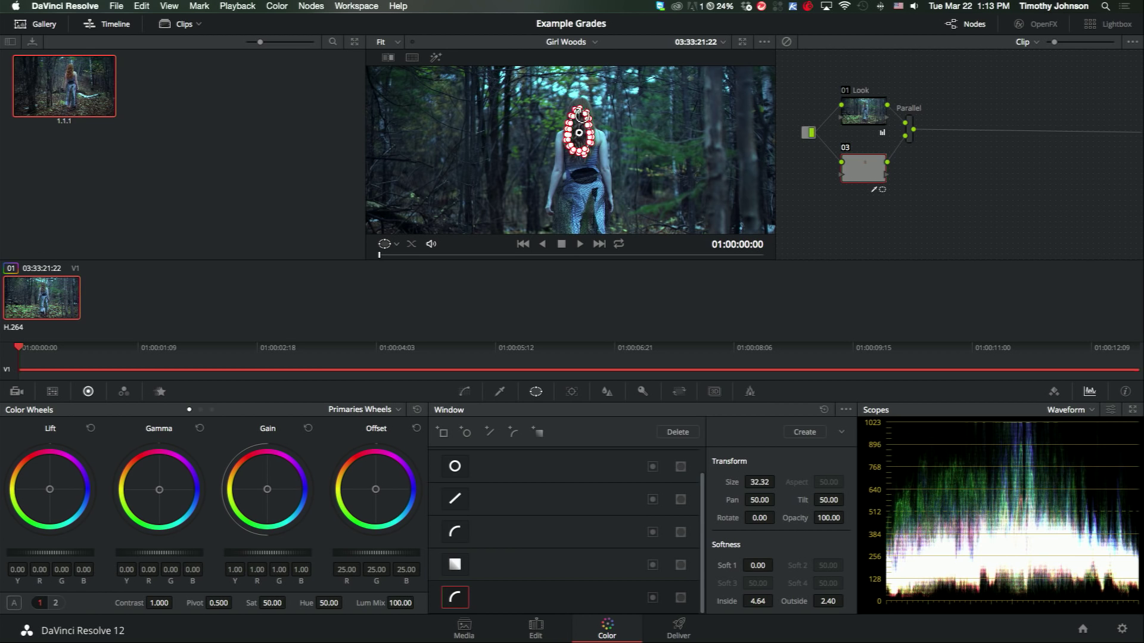
left_click(572, 392)
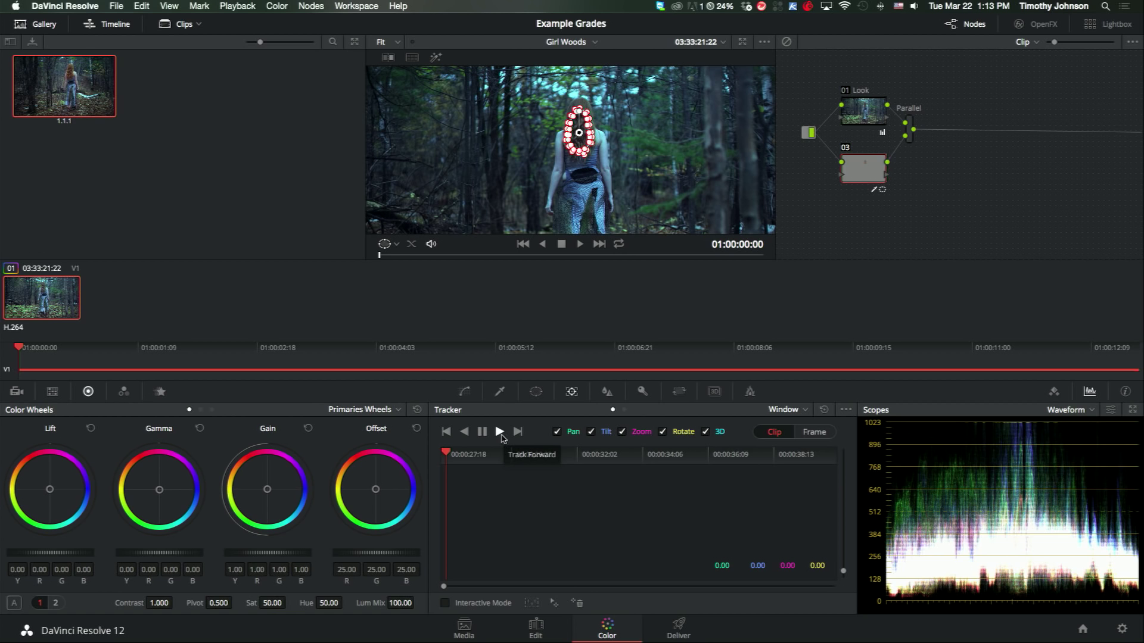
- Compare with grades bypassed, then track the window forward and return to the first frame
key("shift+d")
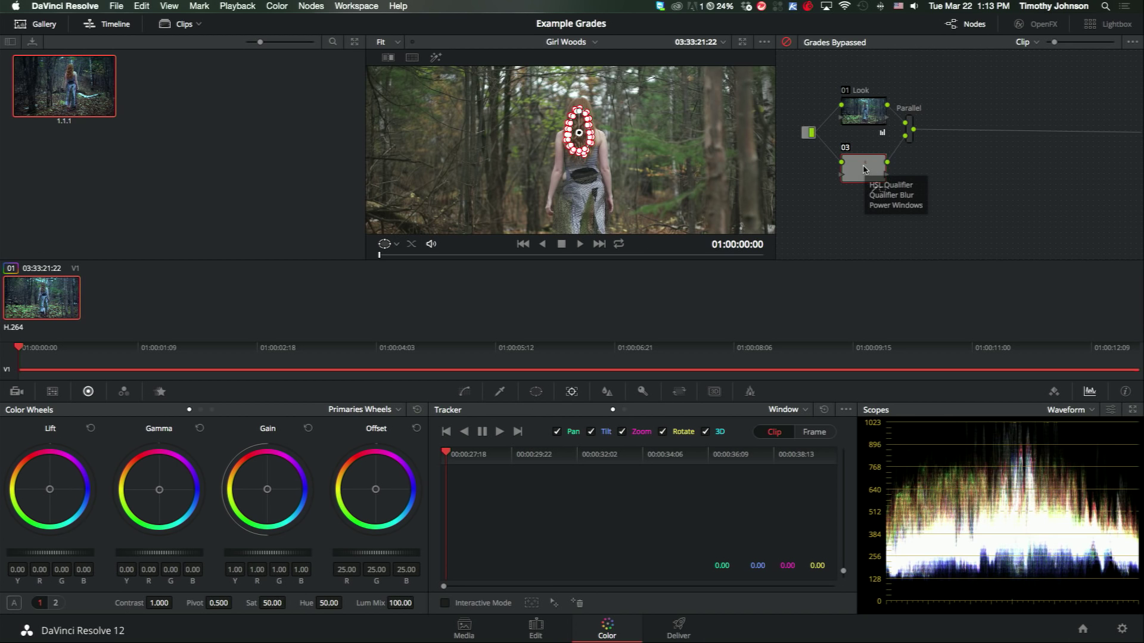
key("shift+d")
key("shift+d")
key("shift+d")
key("shift+d")
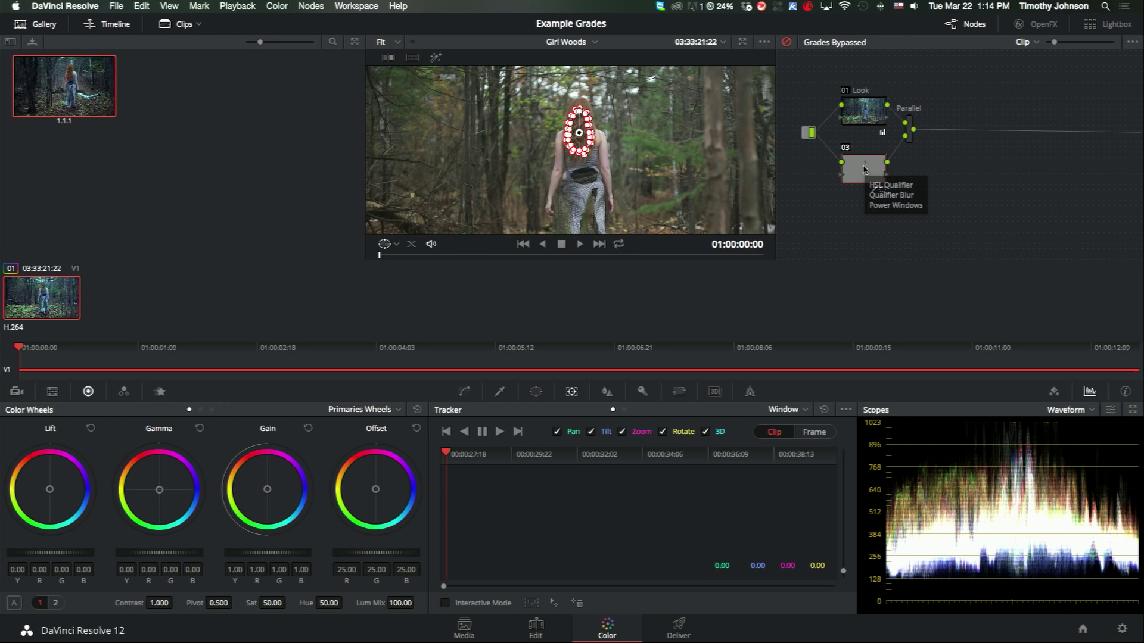
left_click(500, 432)
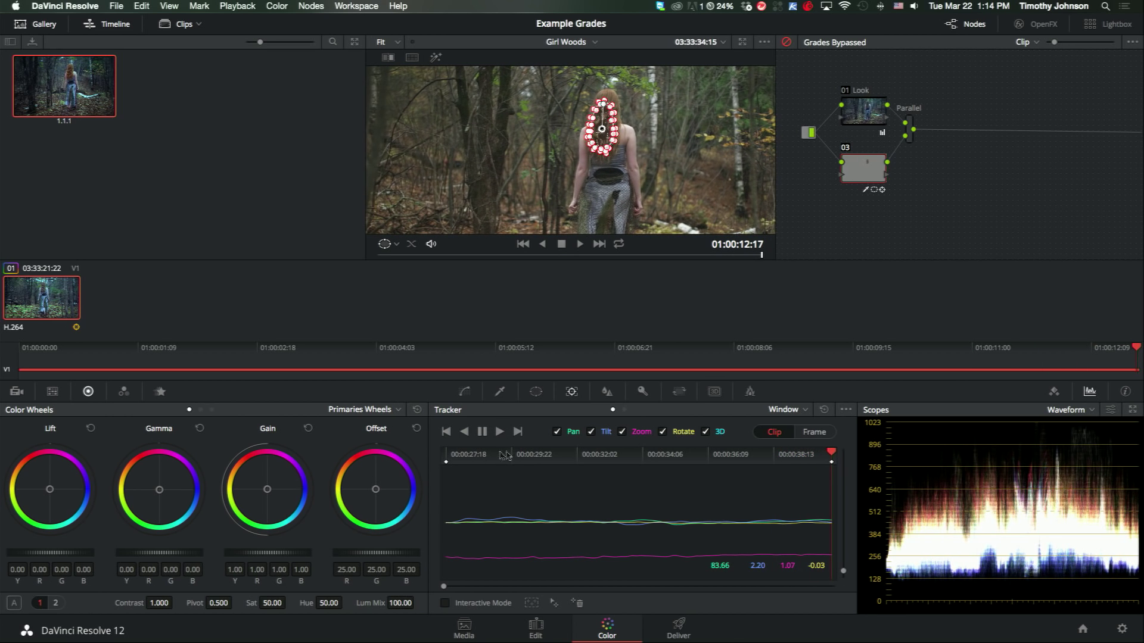
left_click_drag(514, 455, 434, 457)
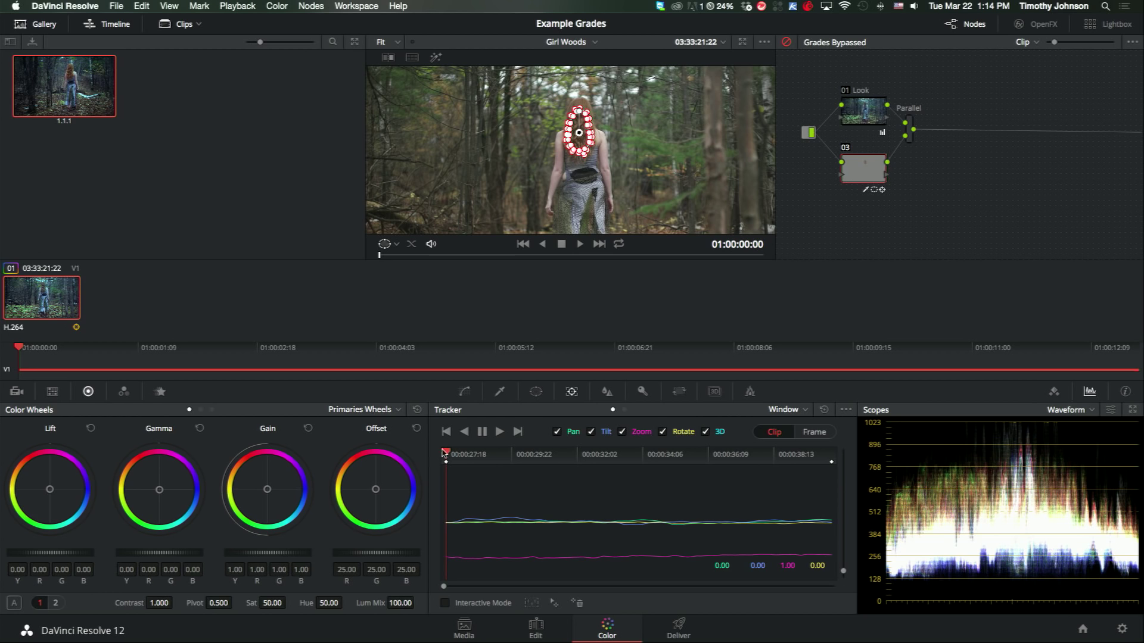
- Set the hair window's Size to 50
left_click(536, 391)
left_click(759, 482)
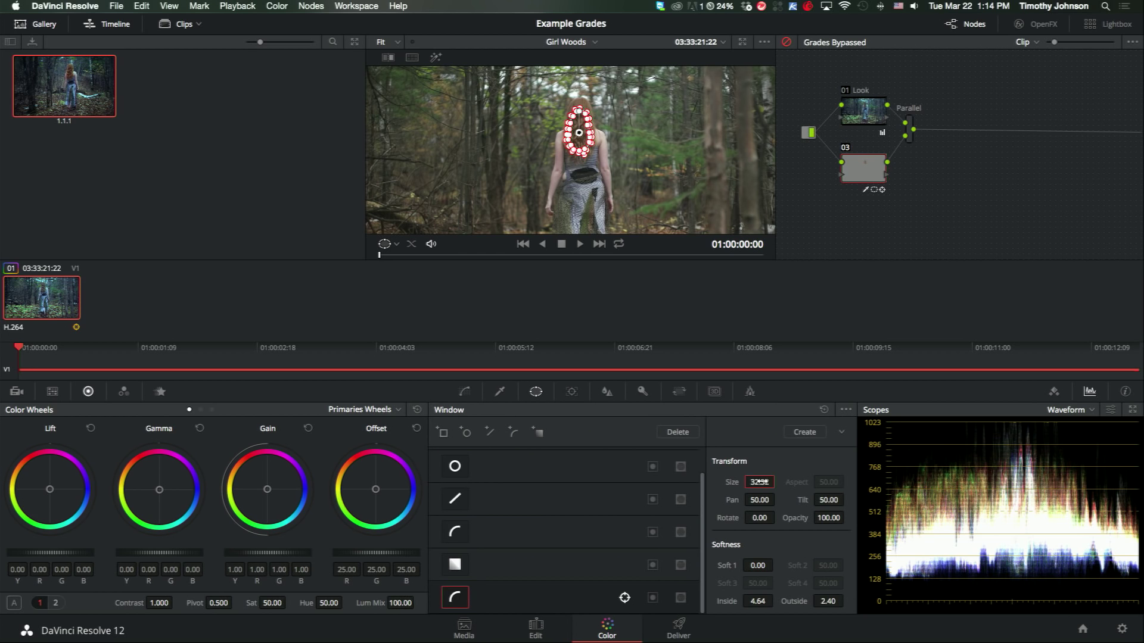
type("50")
key("Return")
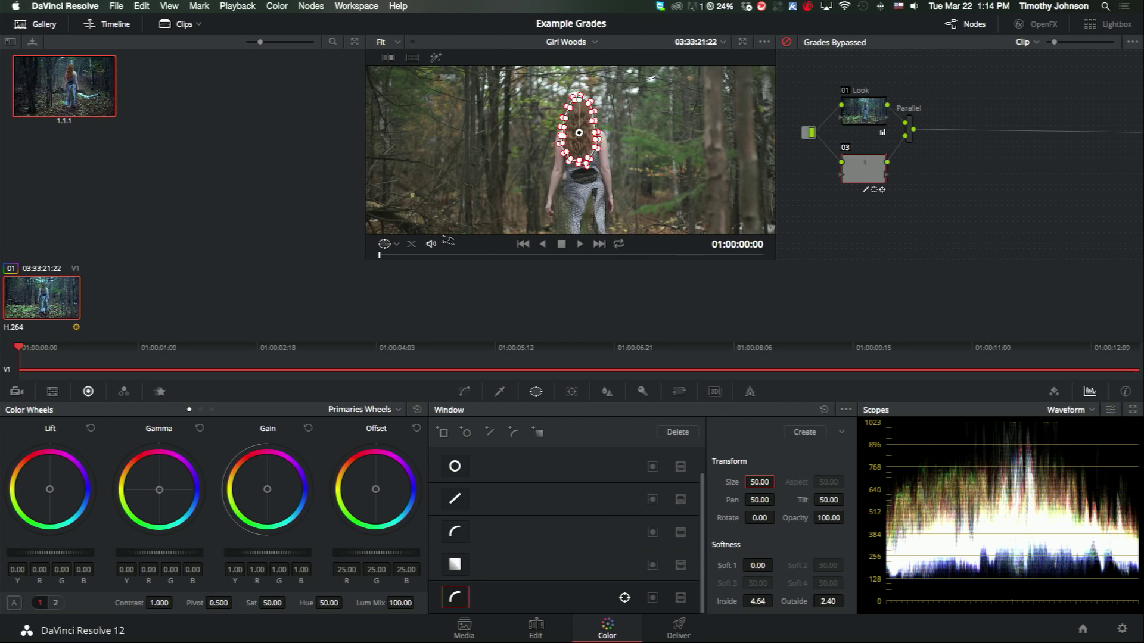
- Hide the window overlay, zoom in on the girl, then set the overlay back to Power Window
left_click(396, 243)
left_click(395, 258)
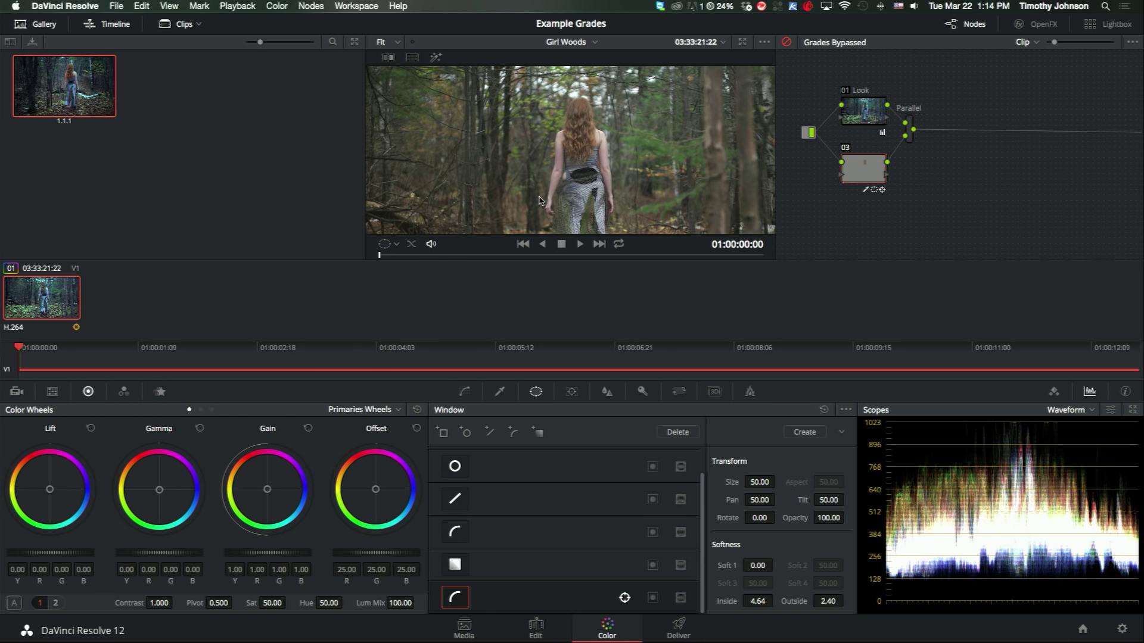
key("super+w")
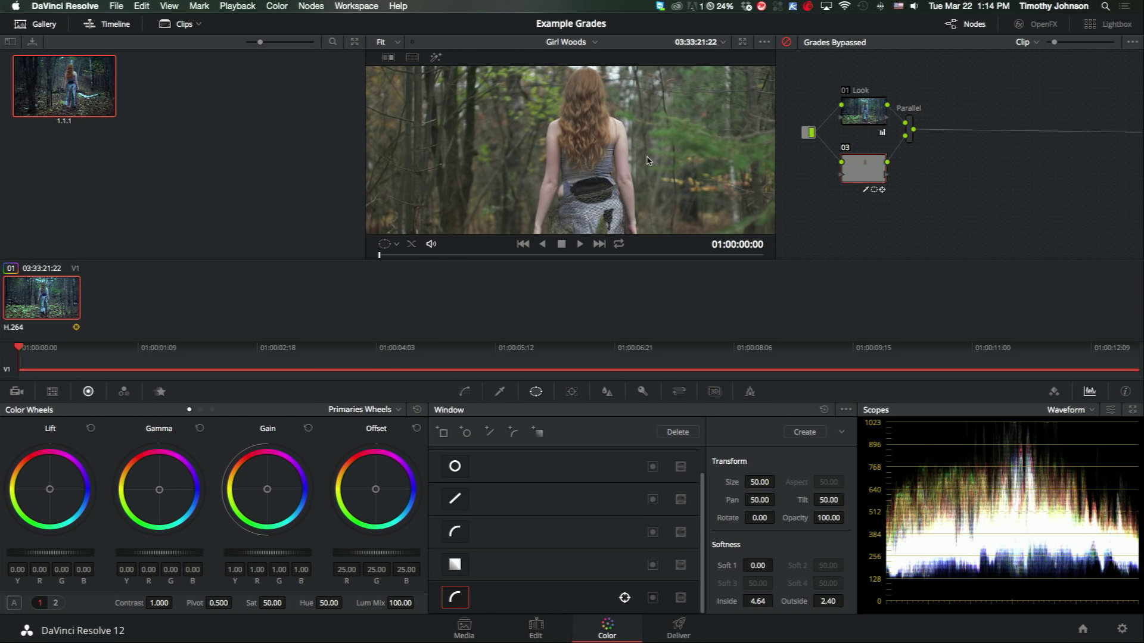
scroll(648, 160, "down", 2)
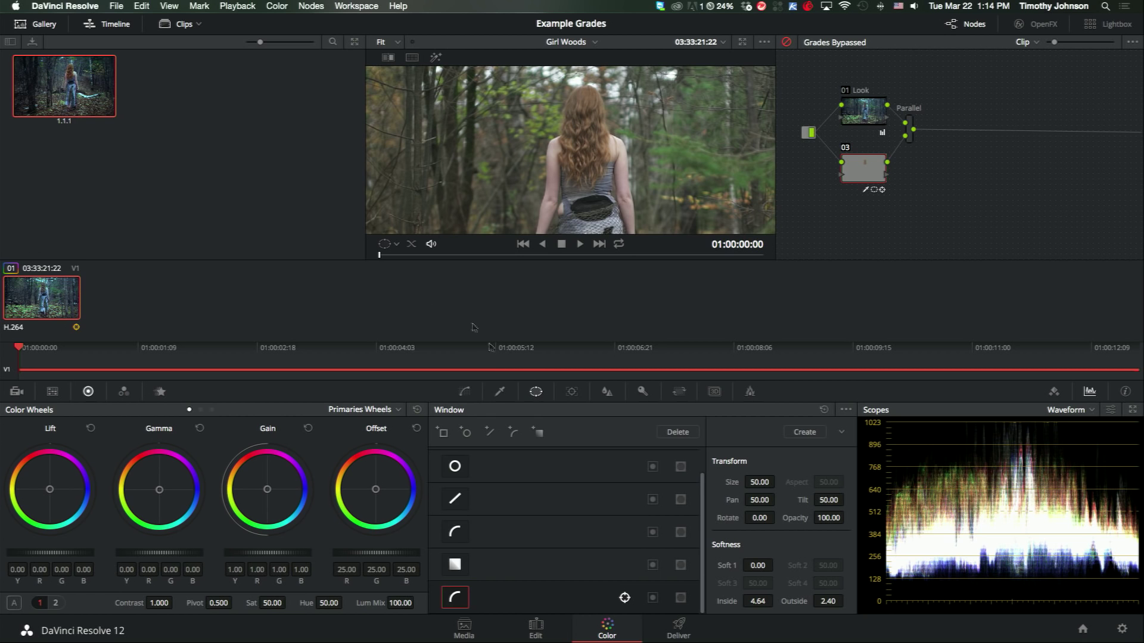
left_click(396, 244)
left_click(411, 295)
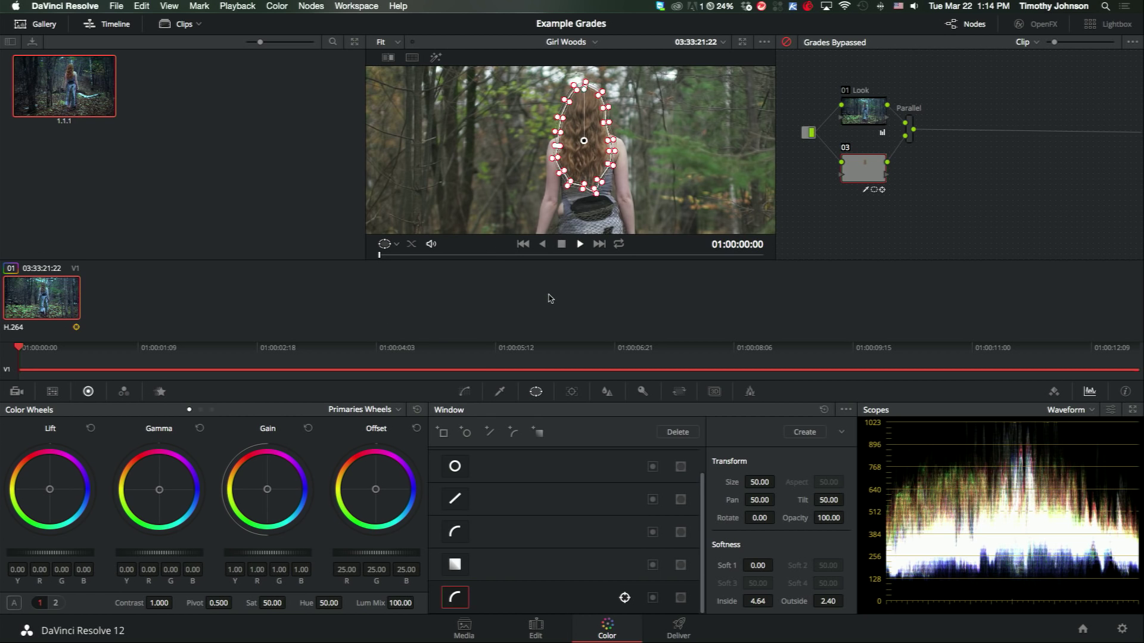
- Play the clip to confirm the tracked window follows the girl's hair
key("space")
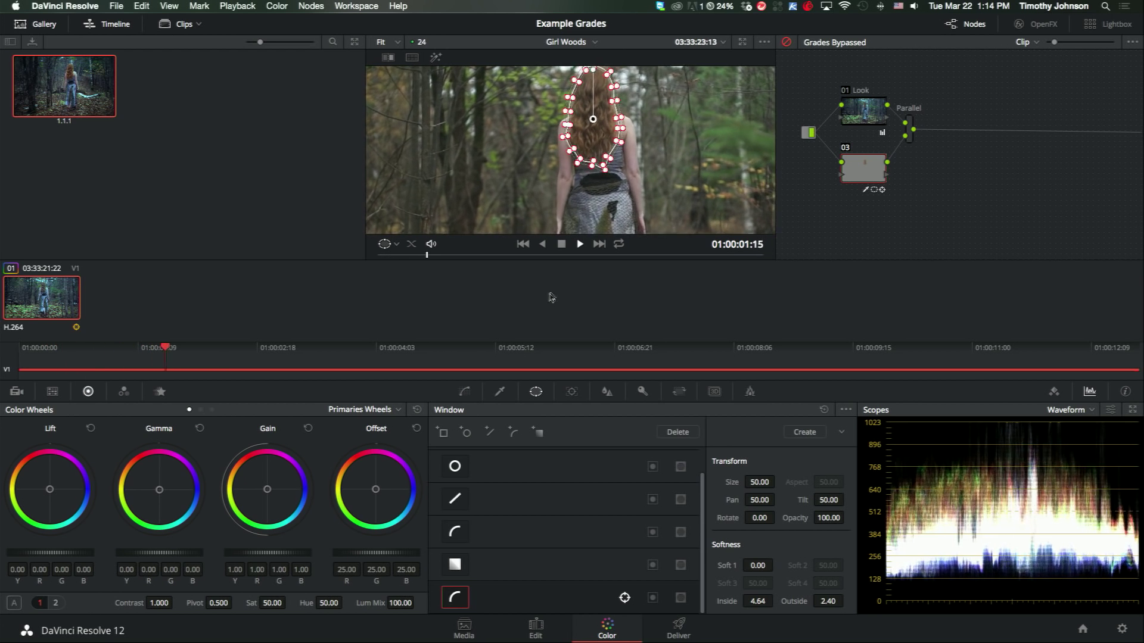
left_click(557, 244)
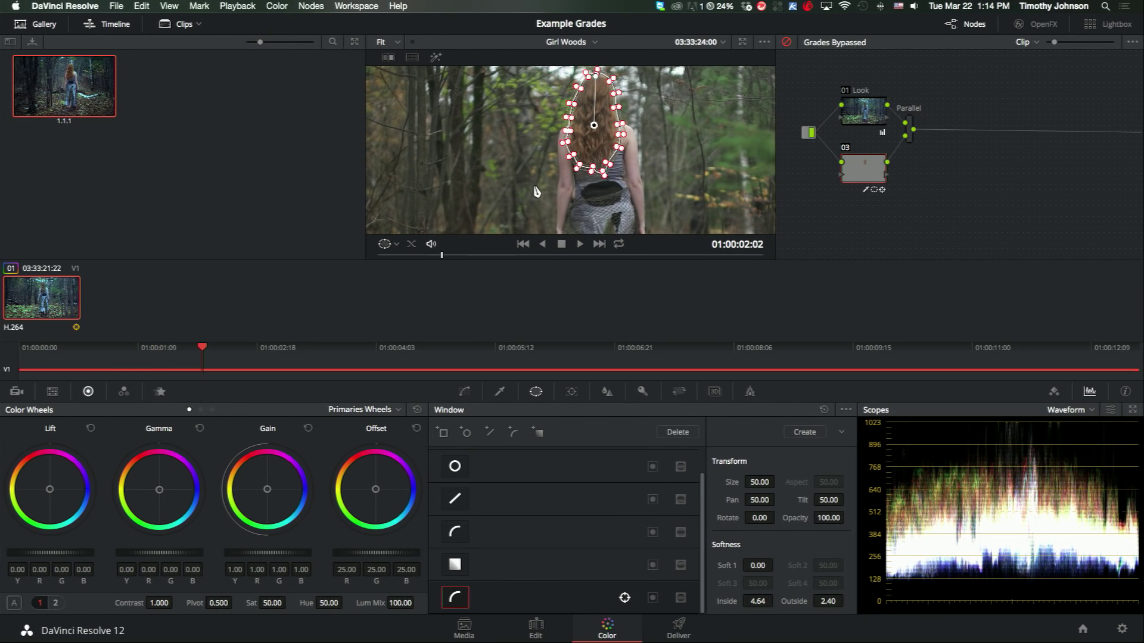
key("space")
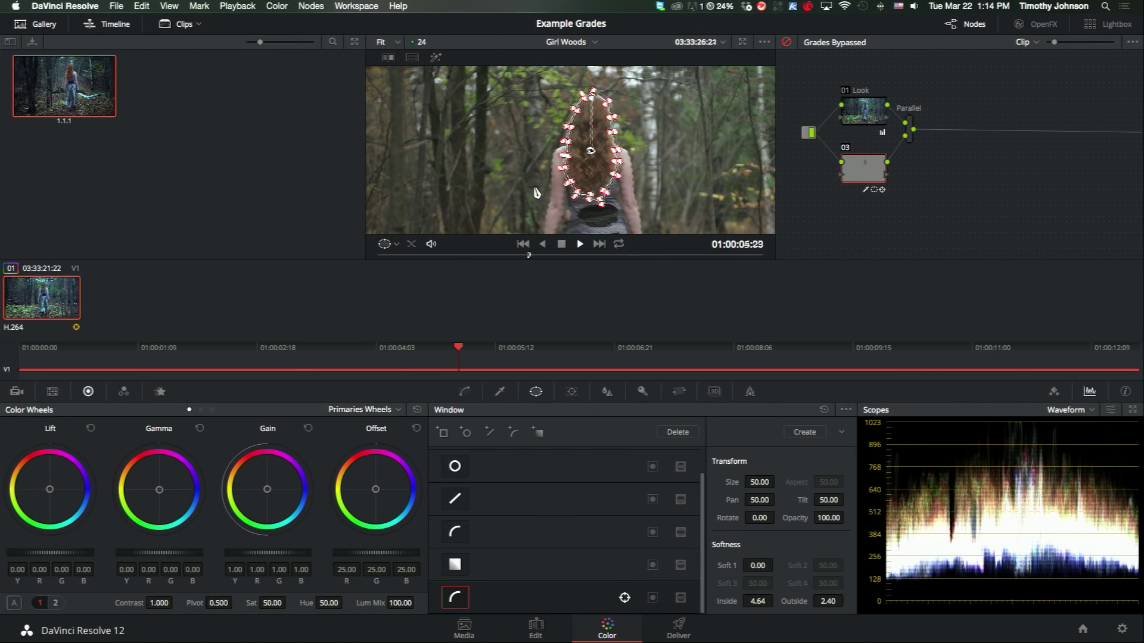
key("space")
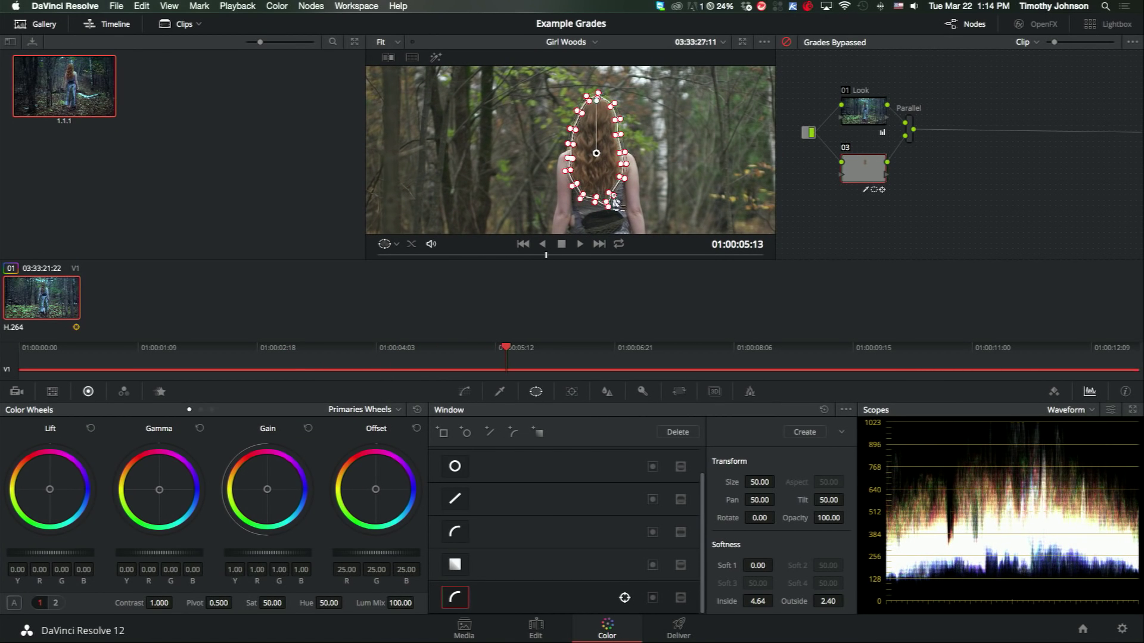
left_click(573, 393)
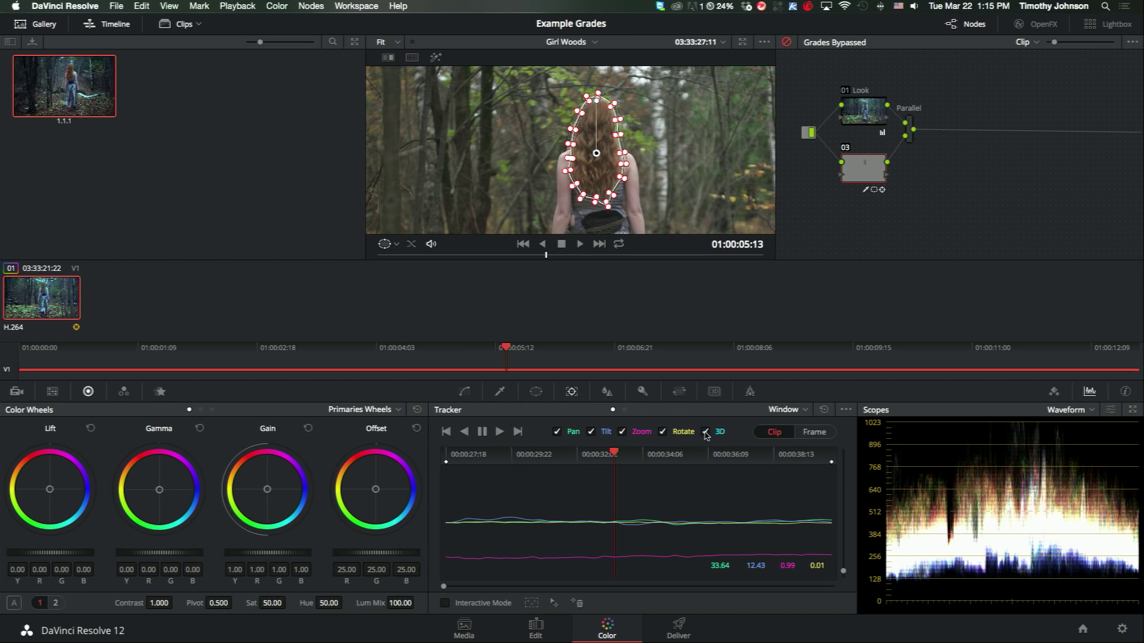
left_click(538, 393)
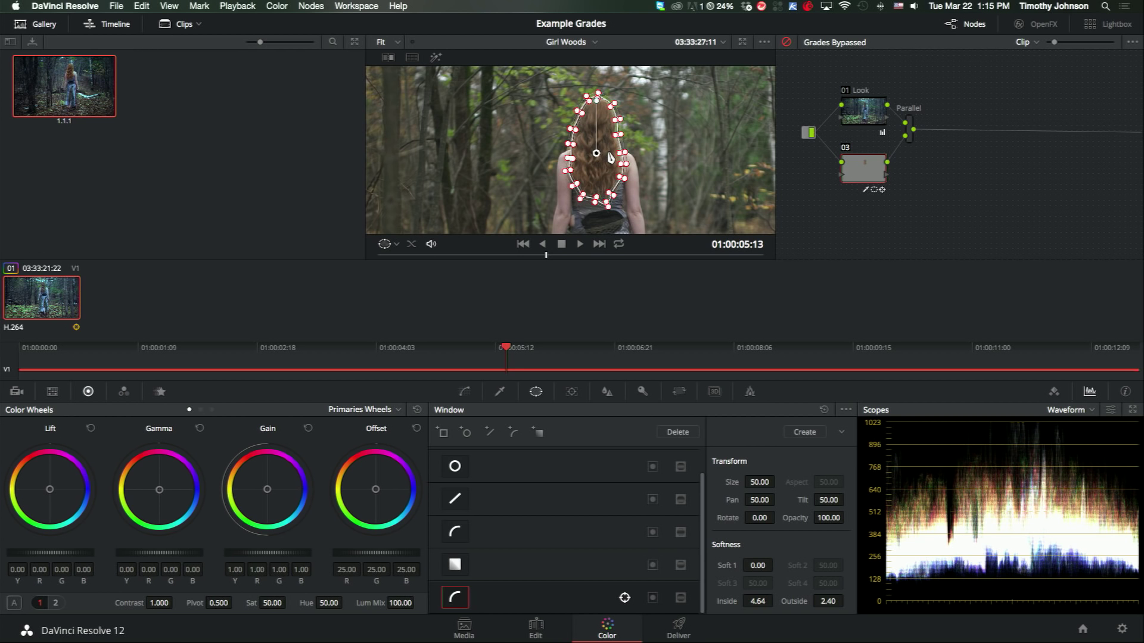
key("space")
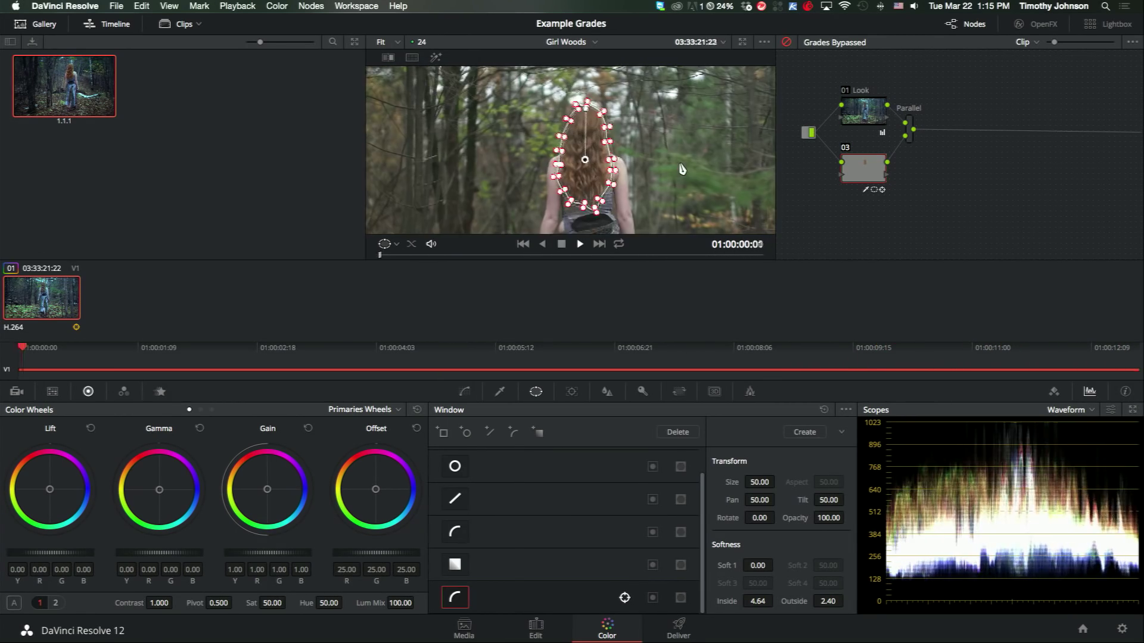
key("space")
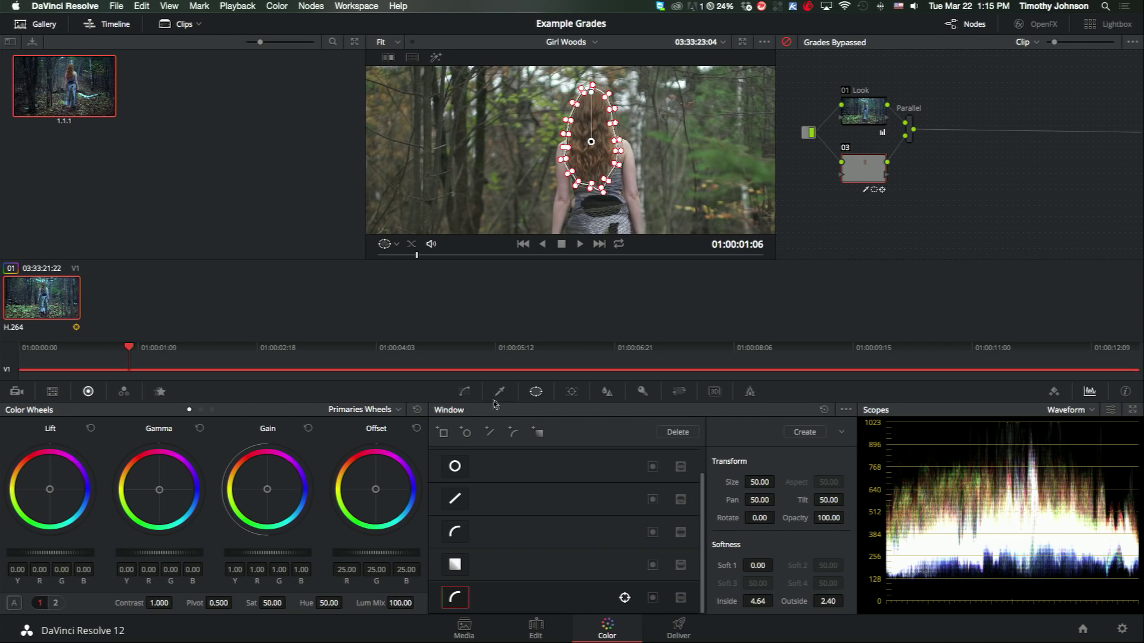
- Play the clip with the qualifier highlight on to confirm the key isolates only the hair
left_click(500, 393)
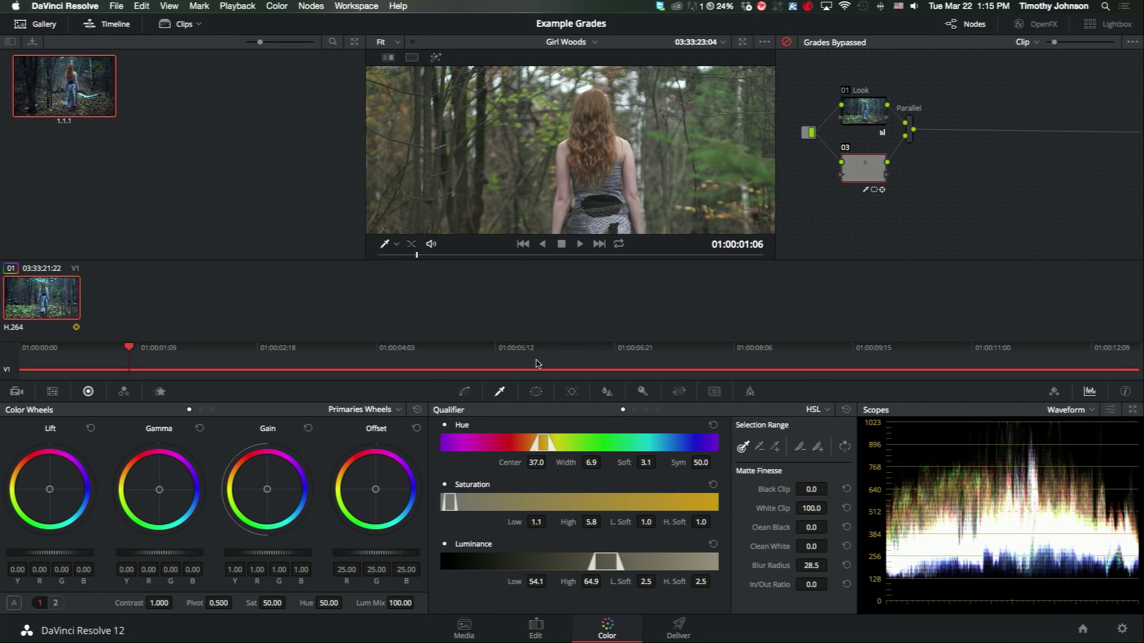
key("shift+h")
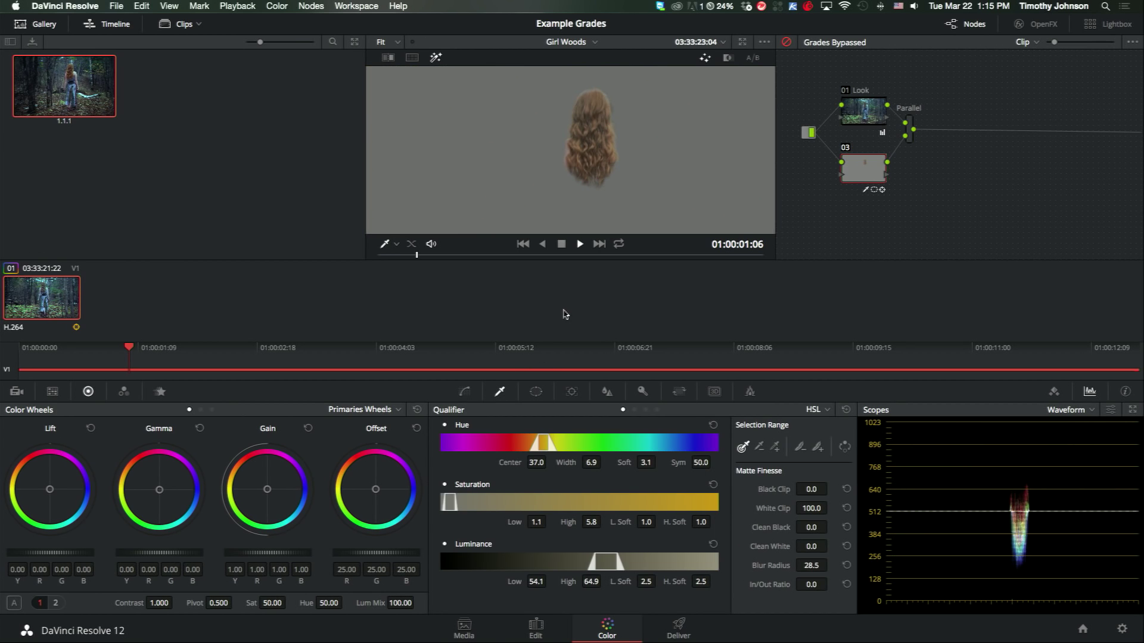
key("space")
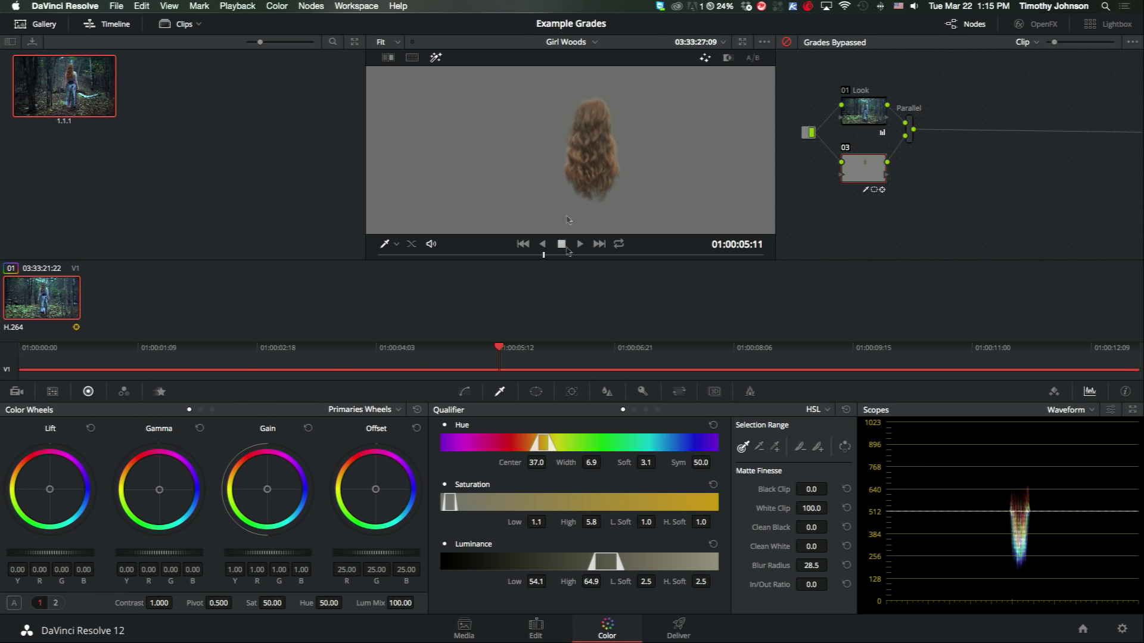
left_click(535, 392)
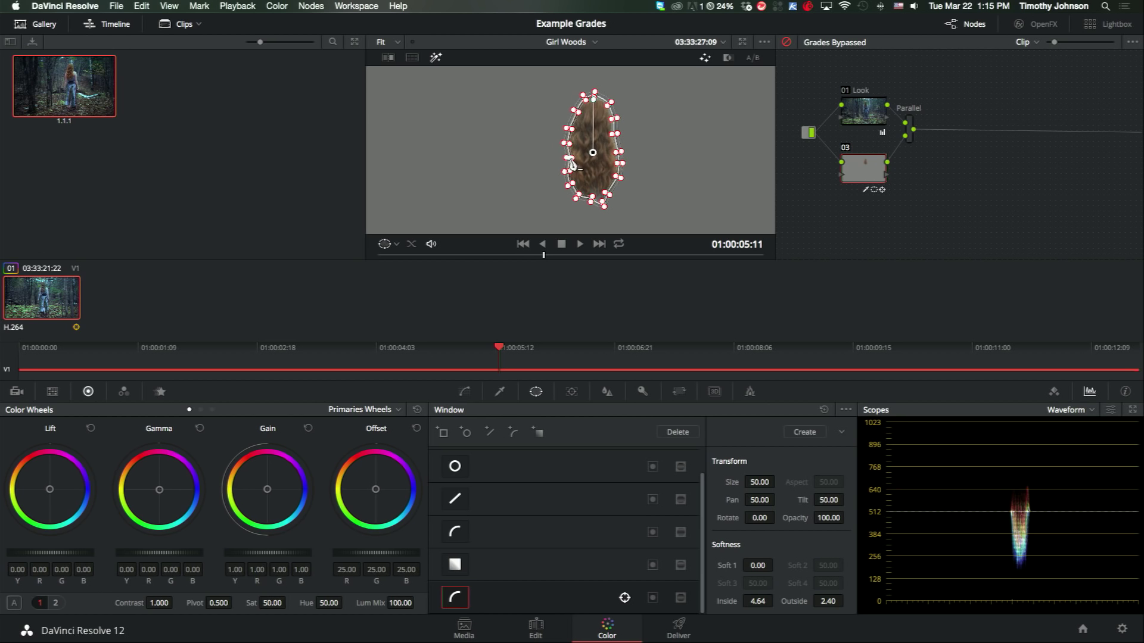
left_click(500, 392)
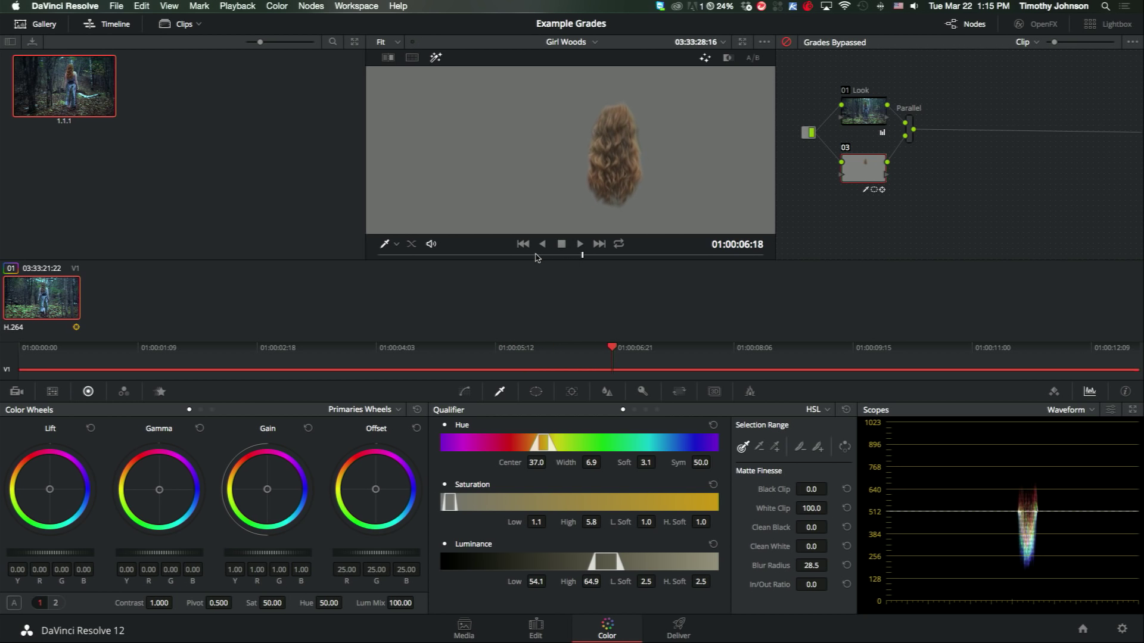
key("shift+h")
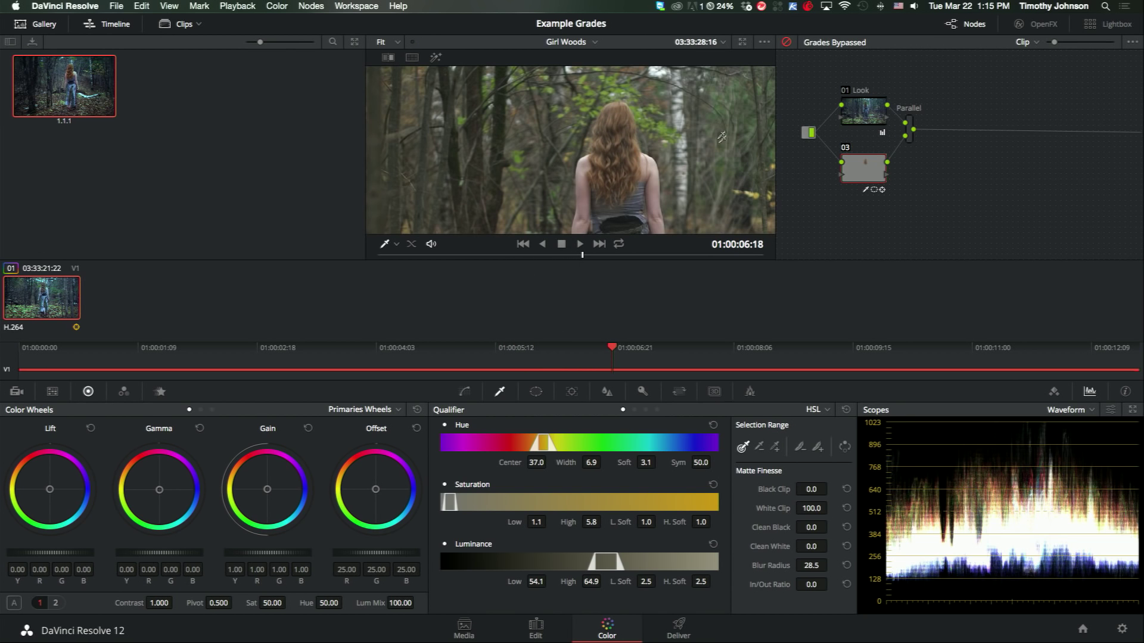
- Fit the whole frame in the viewer and re-enable the grades to show the cold blue look
right_click(674, 203)
left_click(705, 319)
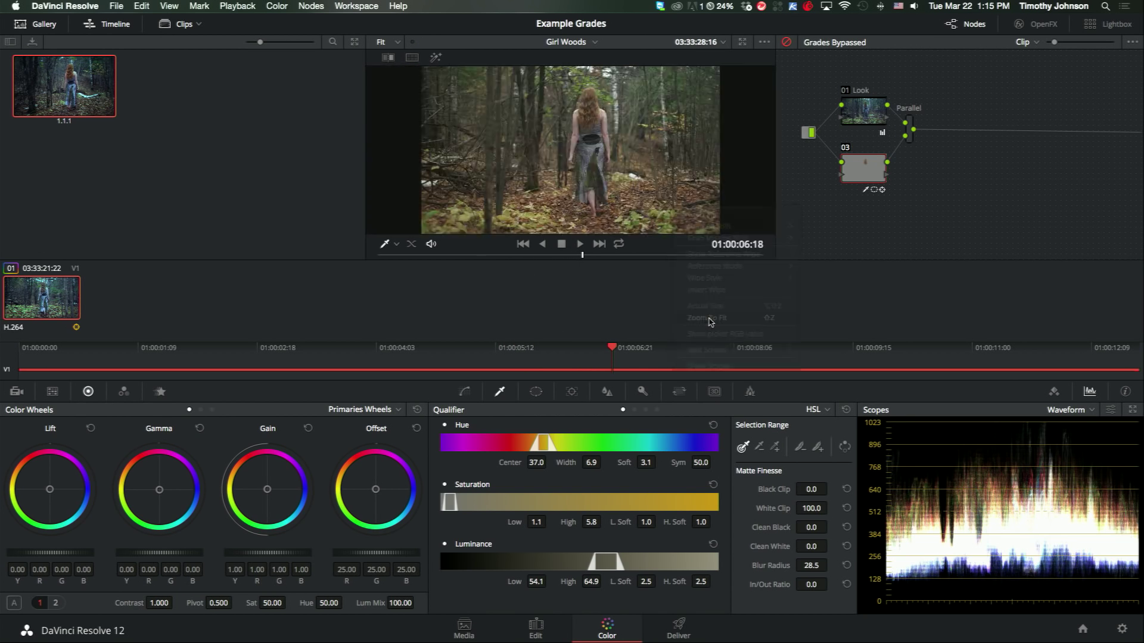
right_click(605, 193)
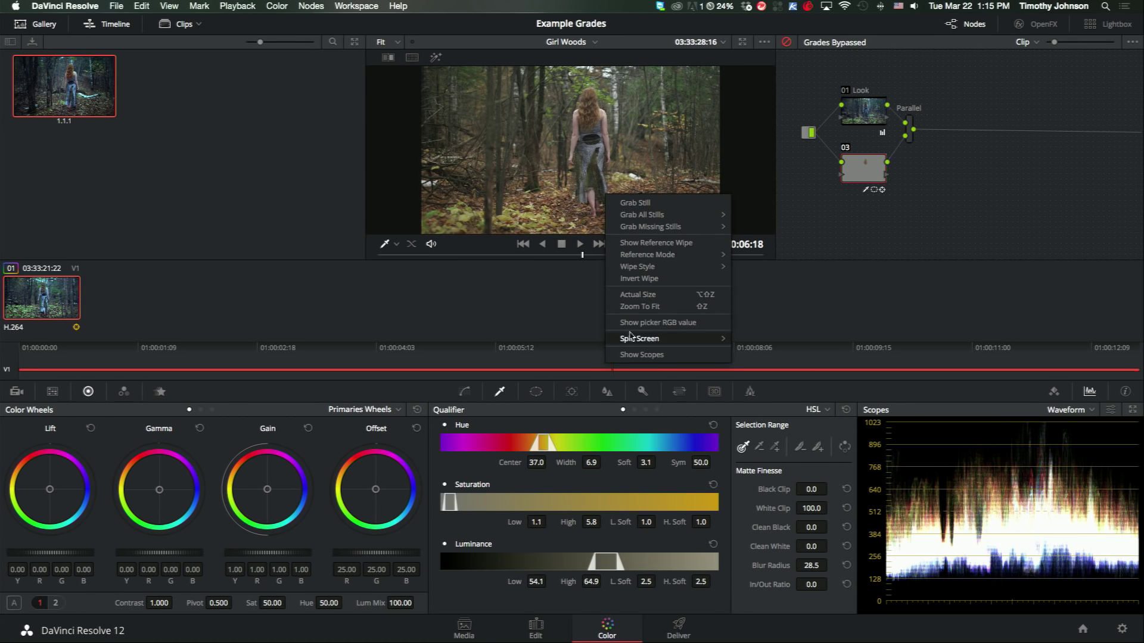
left_click(567, 305)
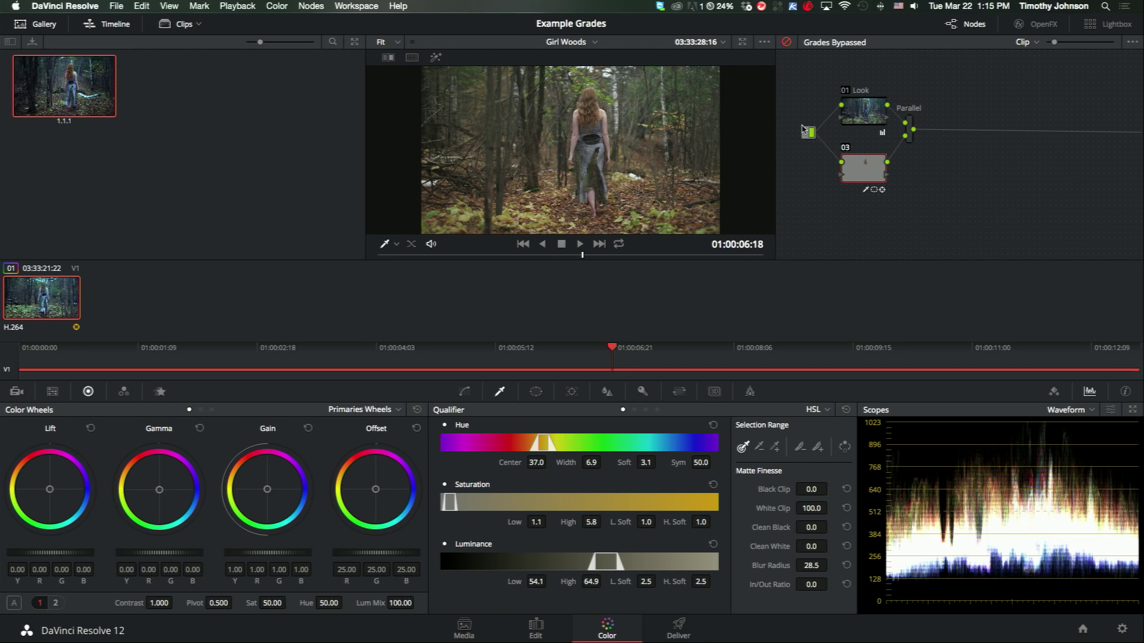
key("shift+d")
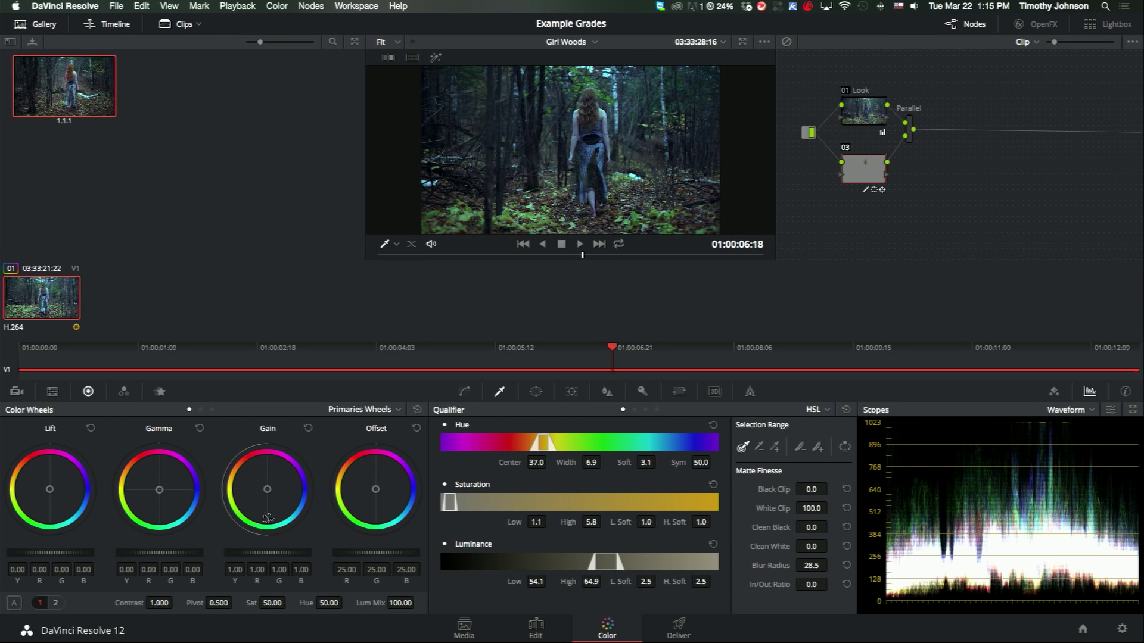
- On node 03, push the hair's Gain highlights and Gamma midtones warmer and redder
left_click_drag(267, 489, 230, 450)
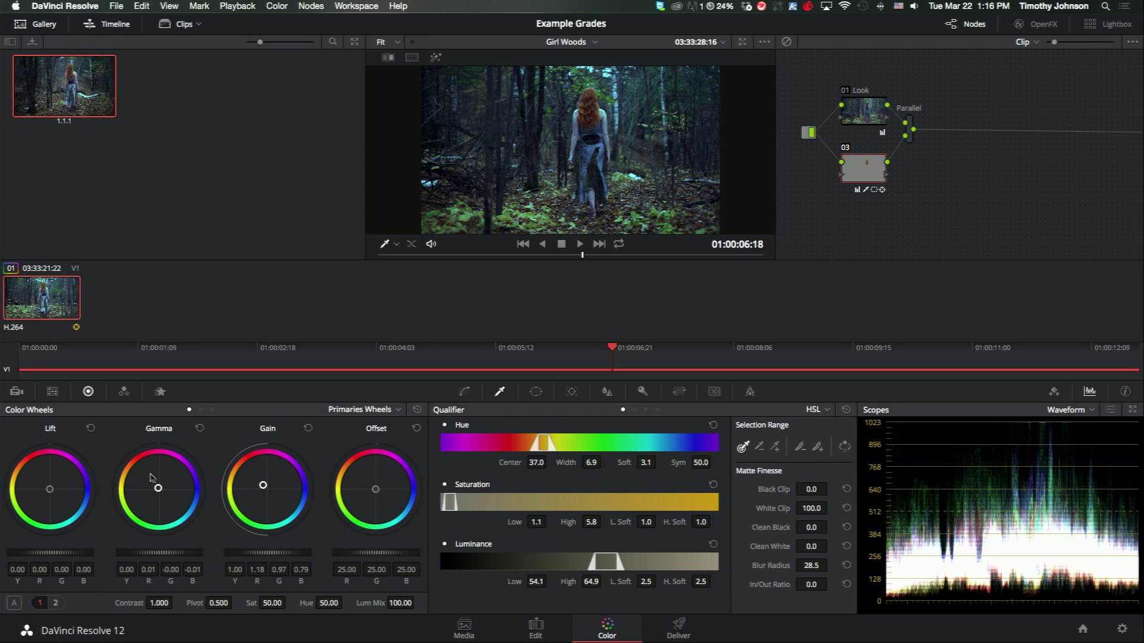
left_click_drag(149, 474, 140, 459)
left_click_drag(255, 554, 298, 554)
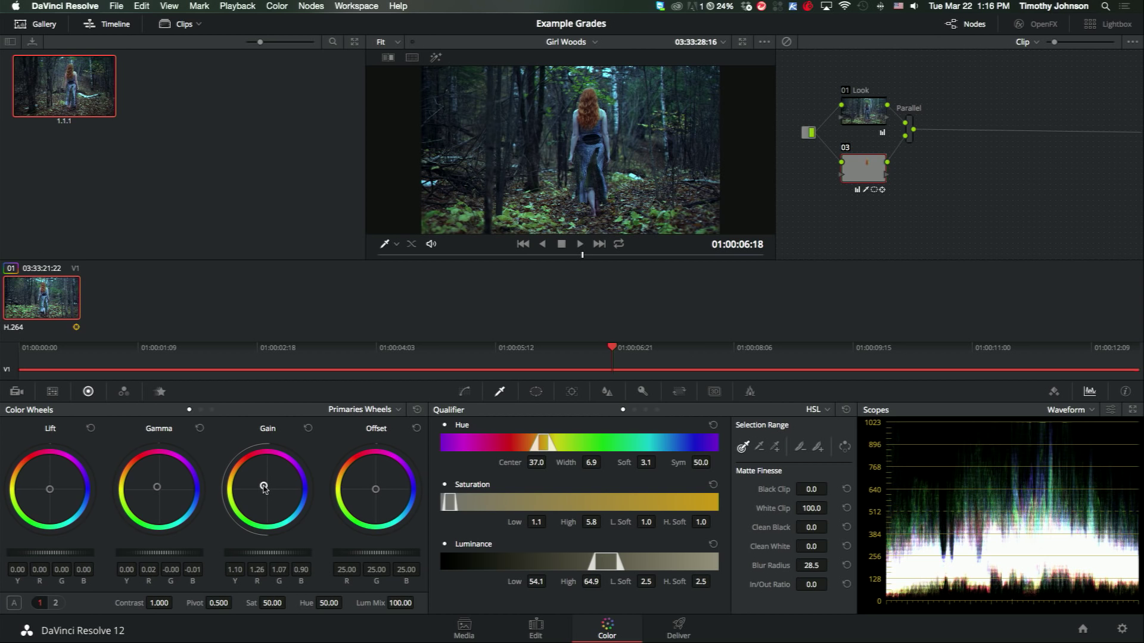
mouse_move(265, 488)
left_mouse_down()
mouse_move(271, 482)
mouse_move(271, 497)
mouse_move(244, 461)
mouse_move(255, 474)
left_mouse_up()
mouse_move(171, 495)
left_mouse_down()
mouse_move(169, 486)
mouse_move(159, 495)
left_mouse_up()
left_click_drag(168, 504, 169, 499)
left_click_drag(265, 501, 272, 503)
- Add parallel node 04, sample the woman's skin with the qualifier, and view the matte highlight
key("alt+p")
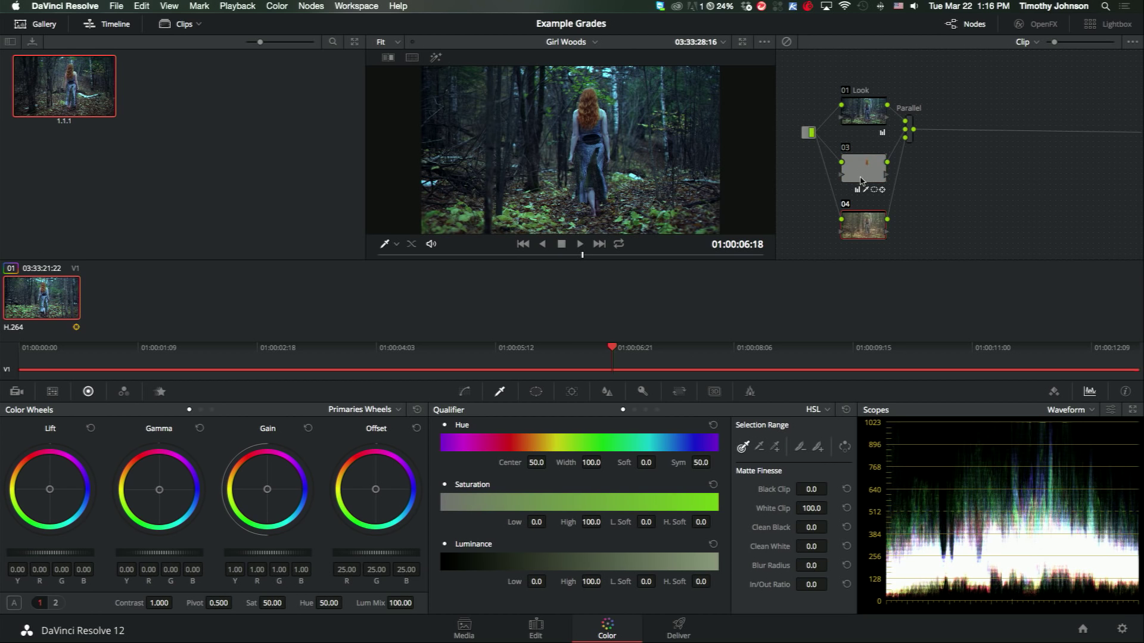
left_click_drag(909, 134, 919, 177)
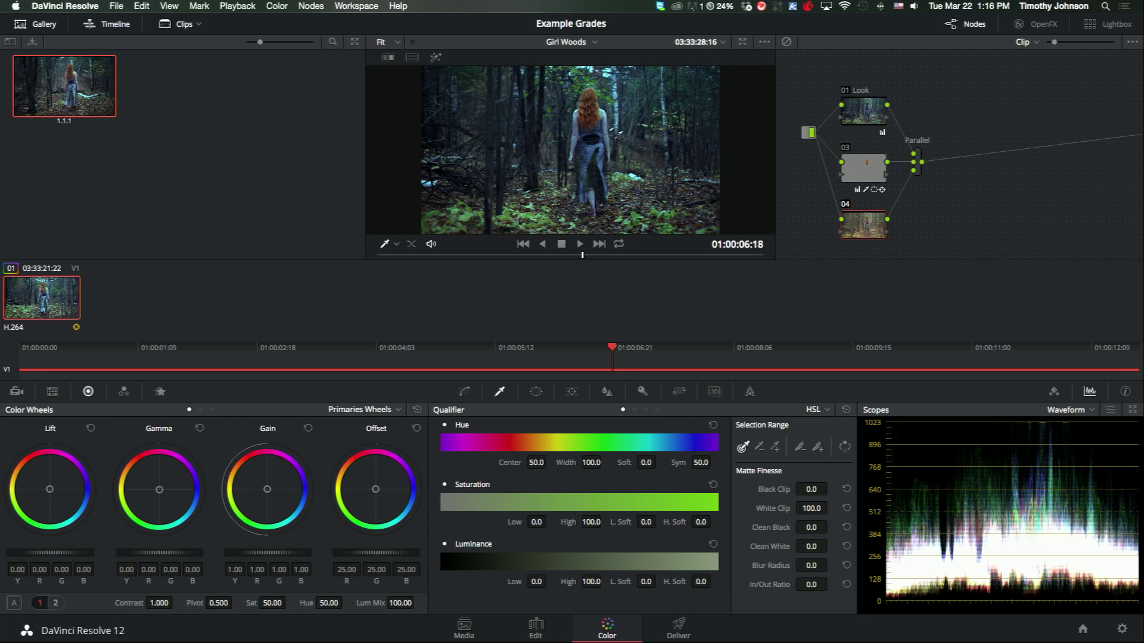
left_click(396, 244)
left_click(406, 260)
scroll(524, 189, "up", 5)
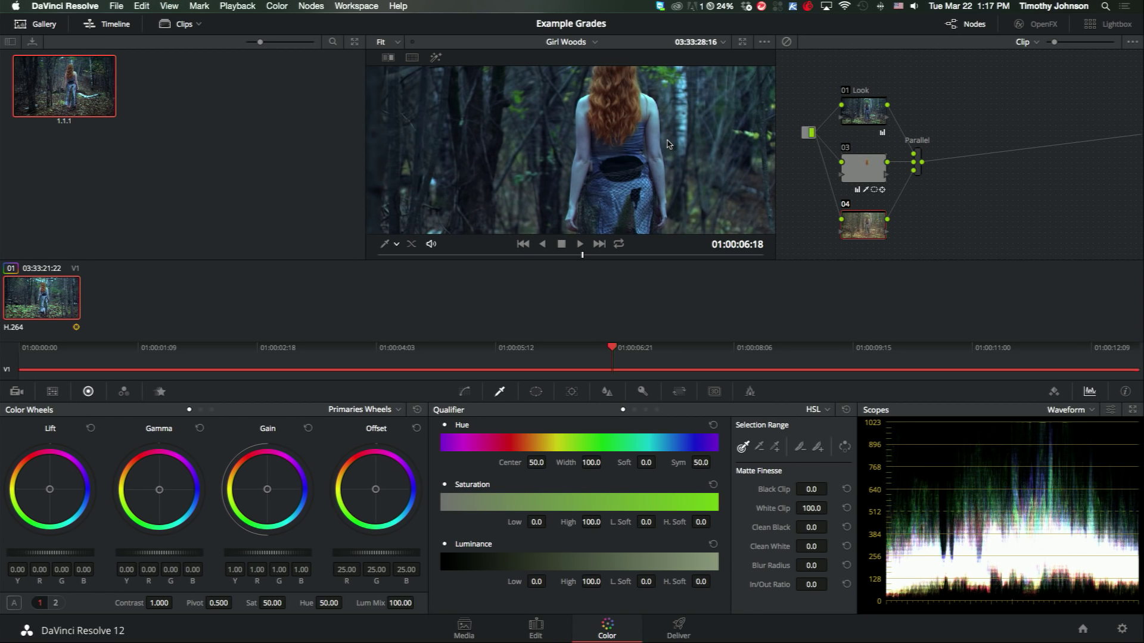
left_click(386, 244)
left_click(413, 278)
left_click_drag(582, 175, 585, 104)
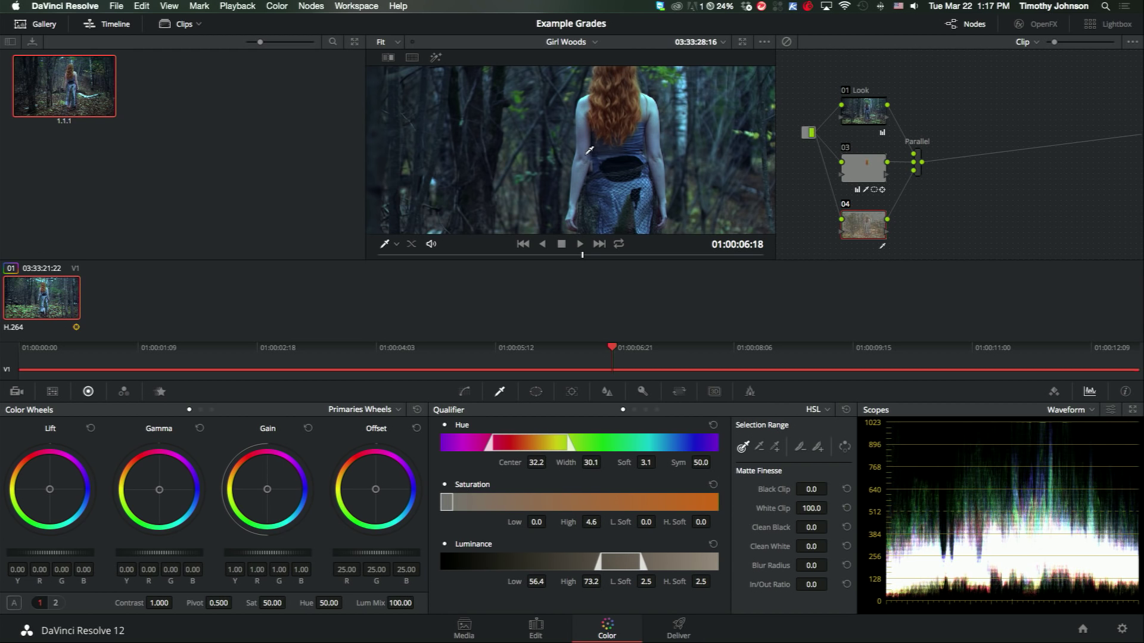
key("shift+h")
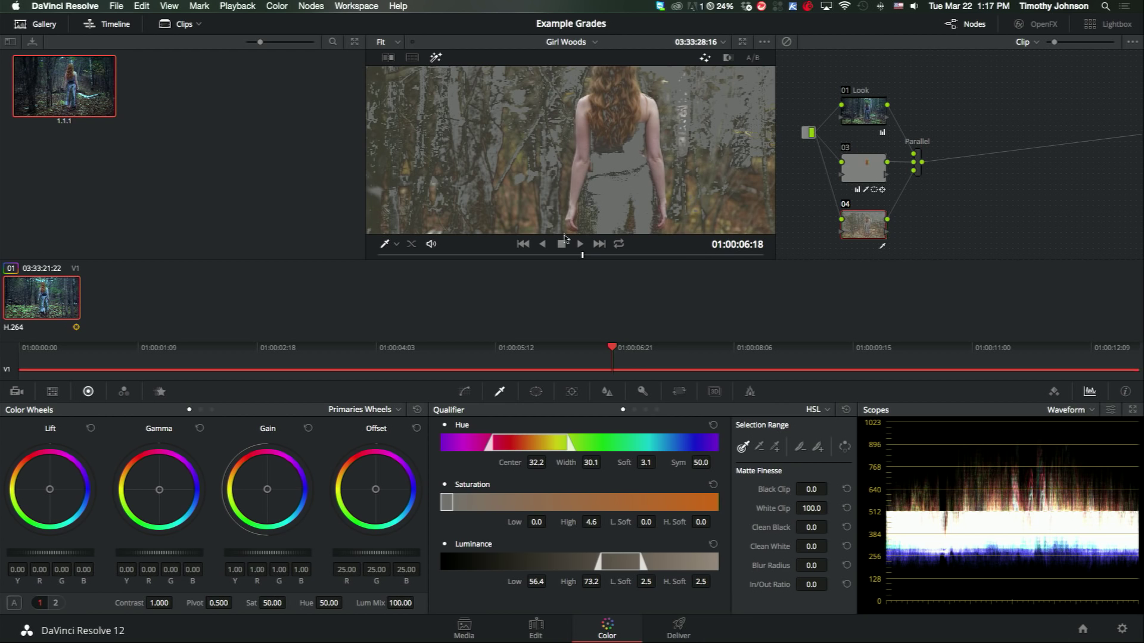
- Narrow the key to hue centre 32.3, width 9.6, and luminance 61.8–73.2, tightening saturation
left_click_drag(592, 462, 604, 463)
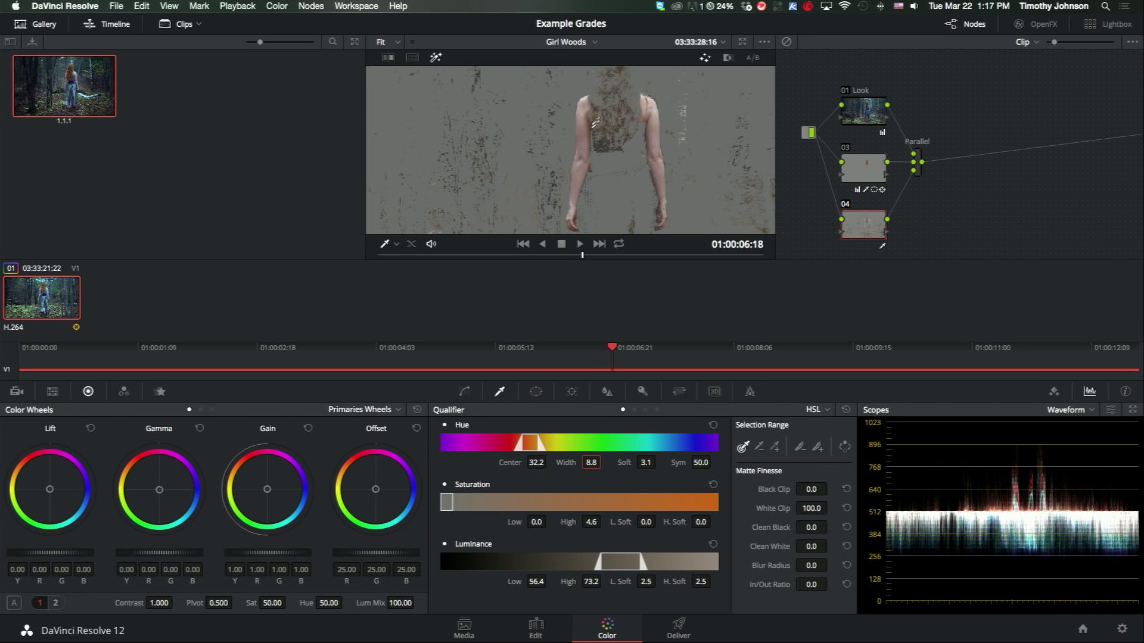
left_click_drag(536, 521, 549, 522)
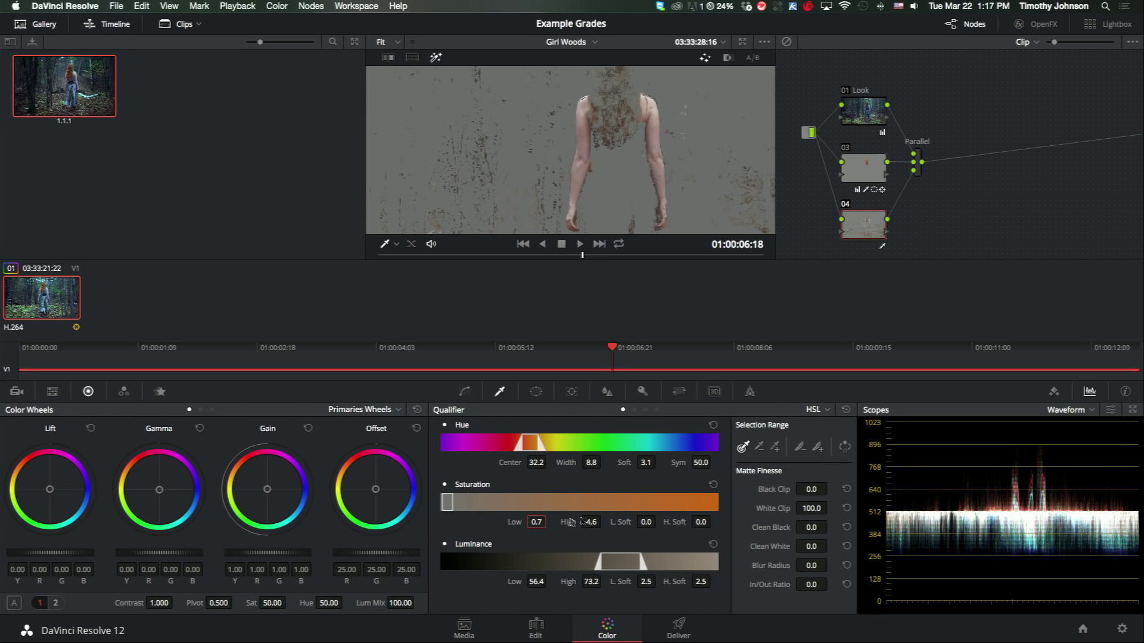
left_click_drag(643, 522, 658, 521)
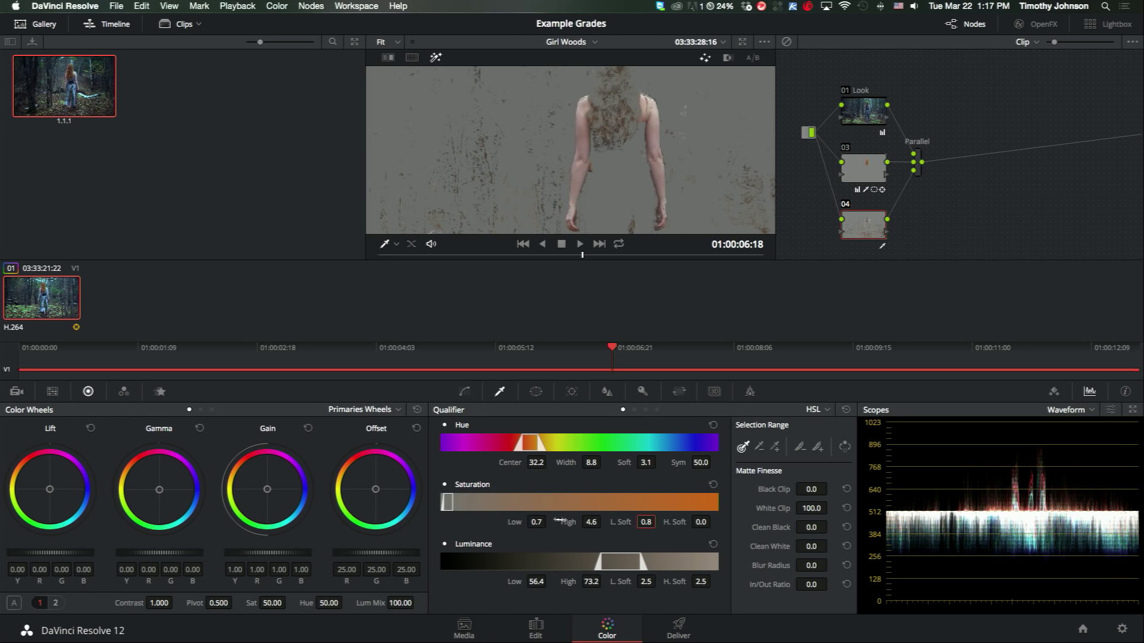
left_click_drag(536, 582, 549, 579)
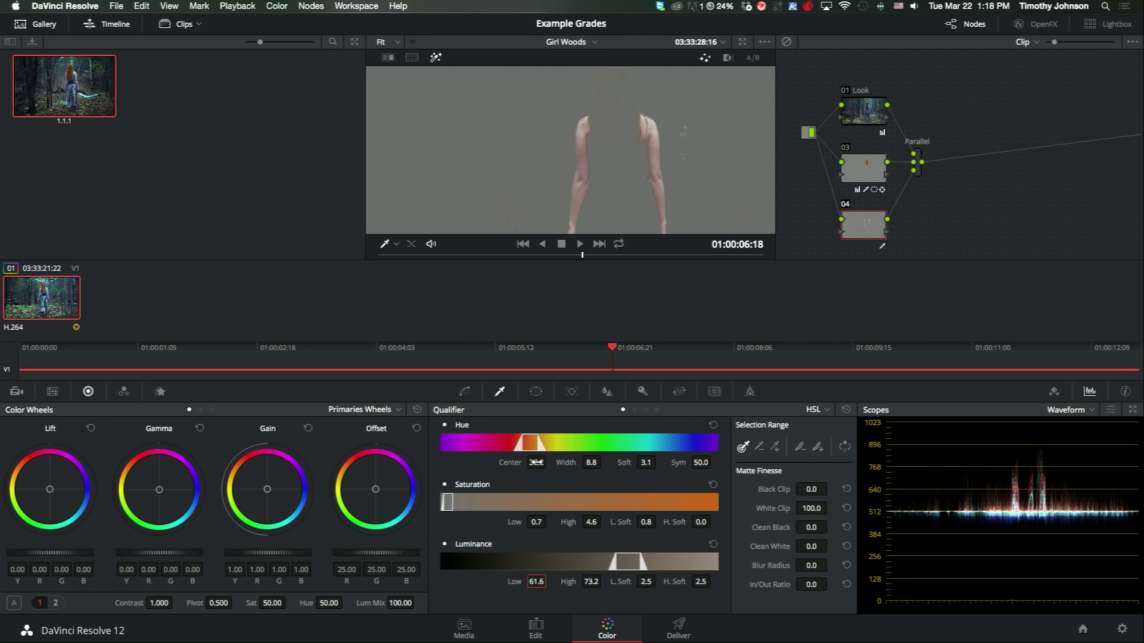
mouse_move(592, 463)
left_mouse_down()
mouse_move(580, 463)
mouse_move(604, 459)
left_mouse_up()
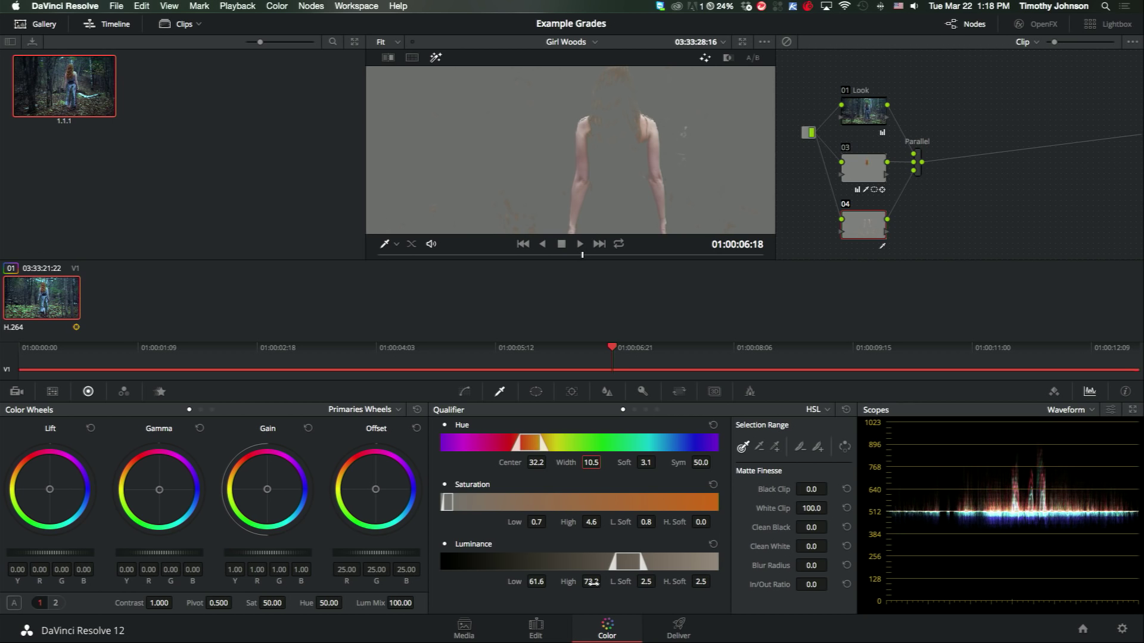
mouse_move(530, 582)
left_mouse_down()
mouse_move(549, 580)
mouse_move(532, 582)
left_mouse_up()
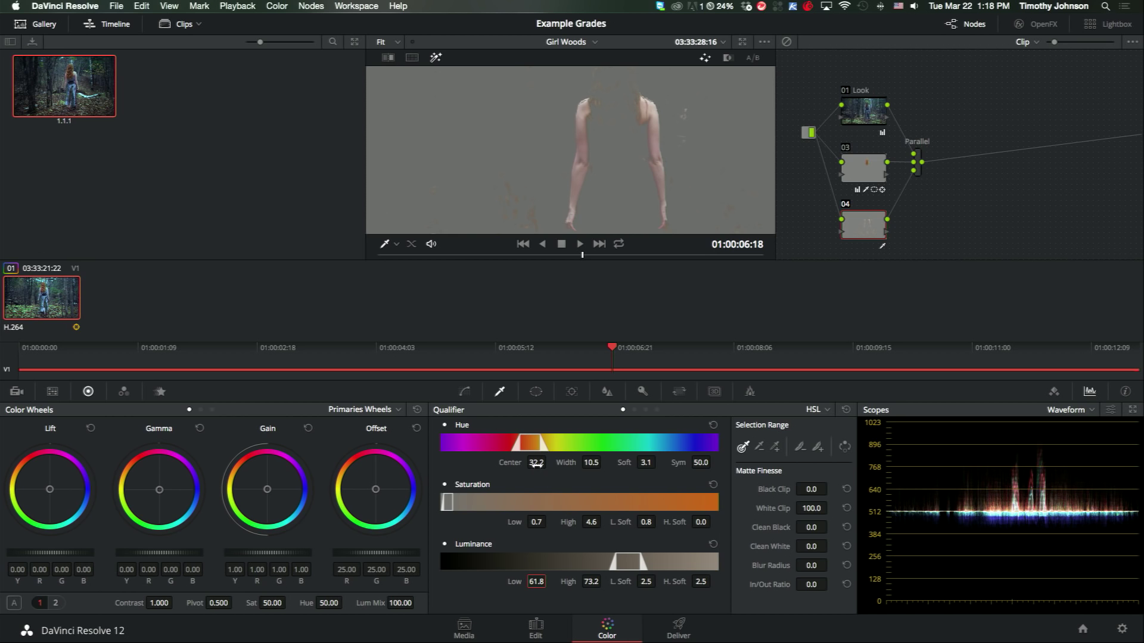
mouse_move(536, 463)
left_mouse_down()
mouse_move(581, 463)
mouse_move(553, 464)
left_mouse_up()
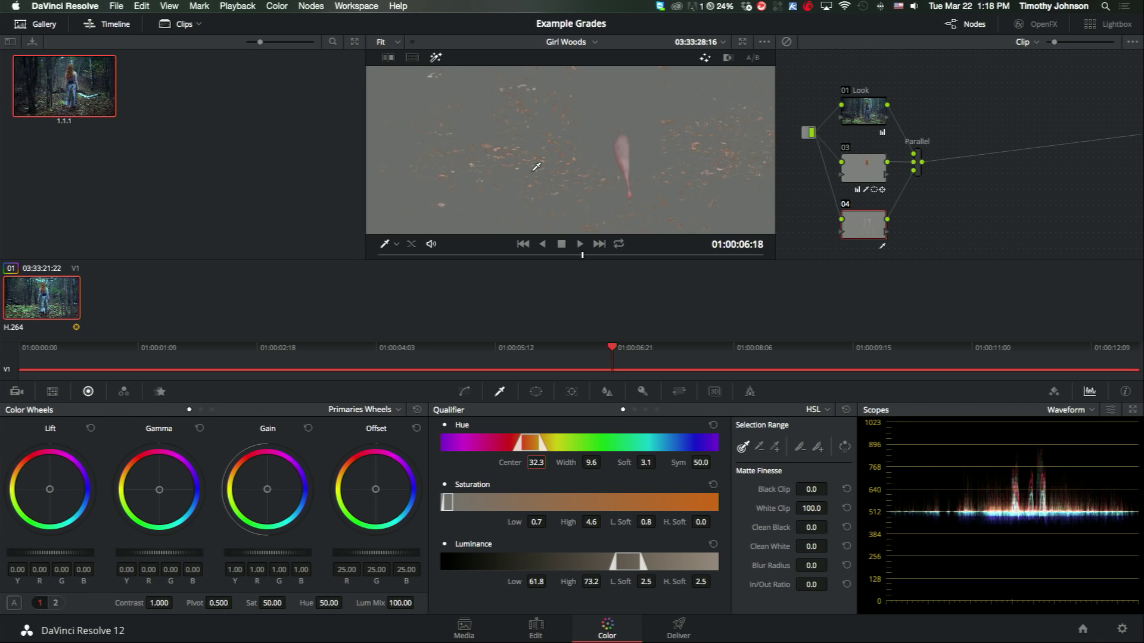
left_click_drag(592, 524, 548, 543)
left_click(537, 582)
- Set Matte Finesse to Black Clip 9, White Clip 91.3, Clean Black 25.8, Clean White 13, Blur 36.4
left_click_drag(810, 528, 876, 529)
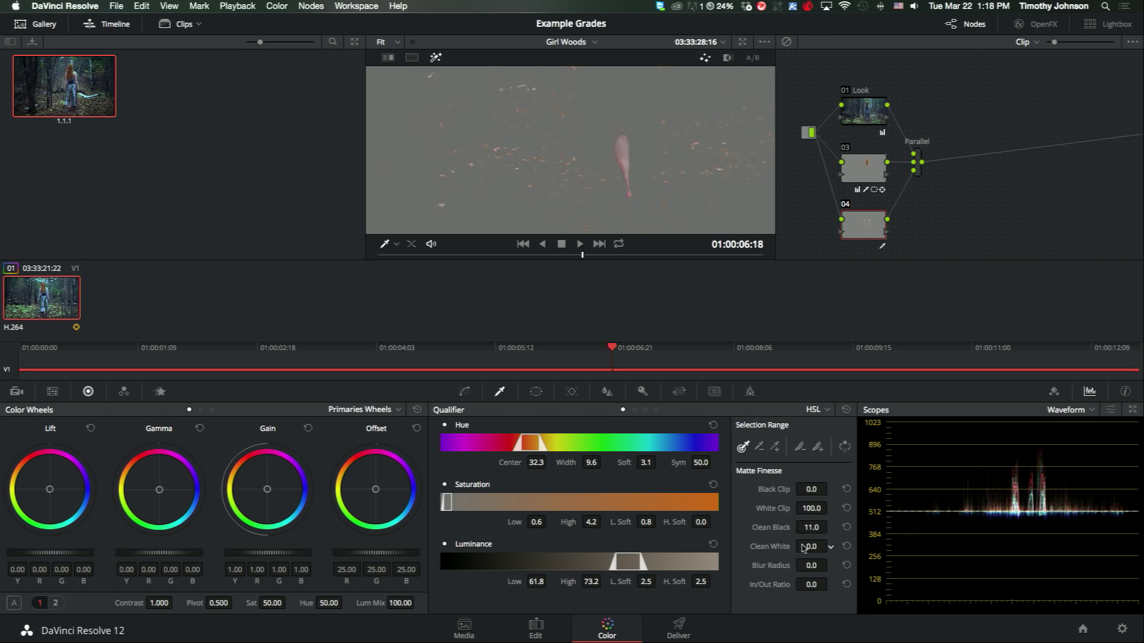
left_click_drag(804, 548, 882, 546)
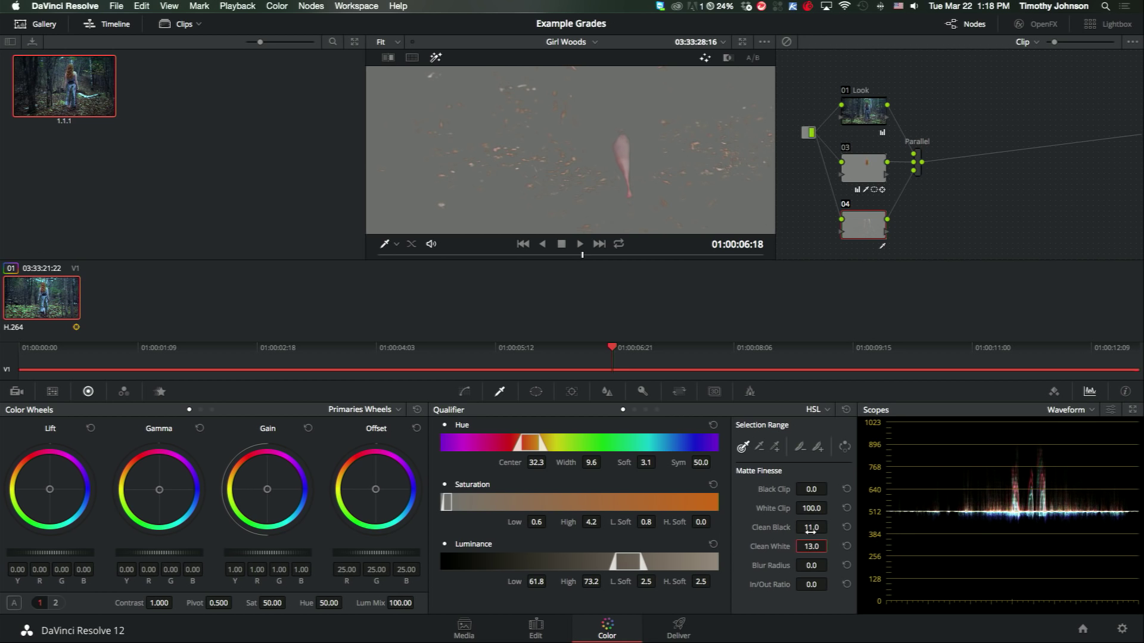
left_click_drag(810, 529, 1072, 521)
left_click_drag(811, 489, 832, 507)
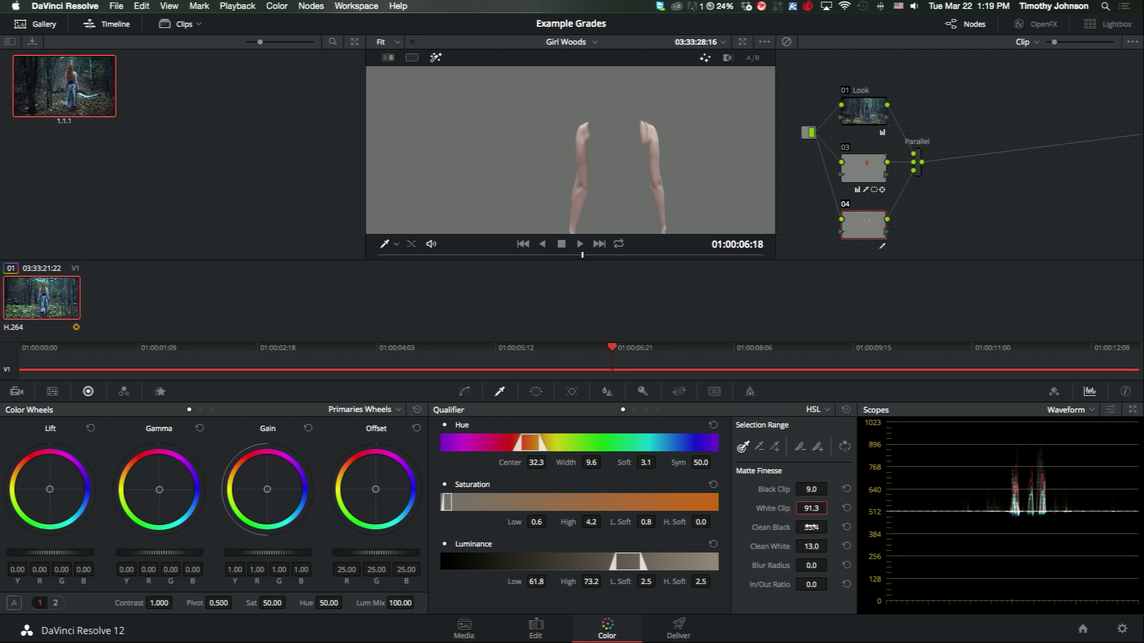
left_click_drag(810, 526, 830, 528)
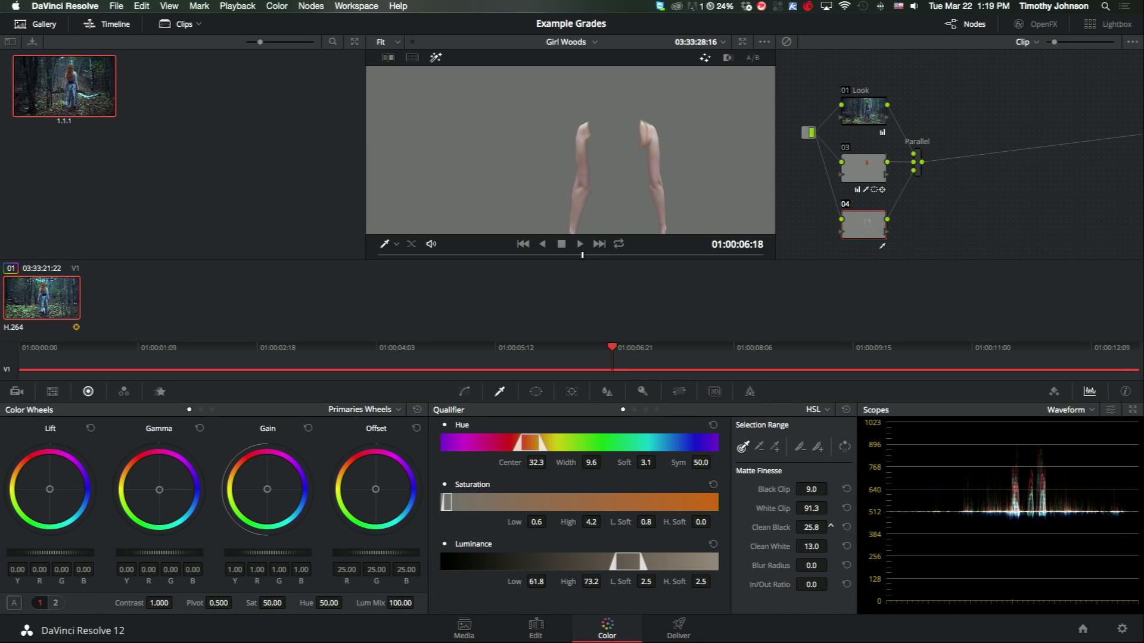
mouse_move(831, 563)
left_mouse_down()
mouse_move(1007, 563)
mouse_move(818, 568)
left_mouse_up()
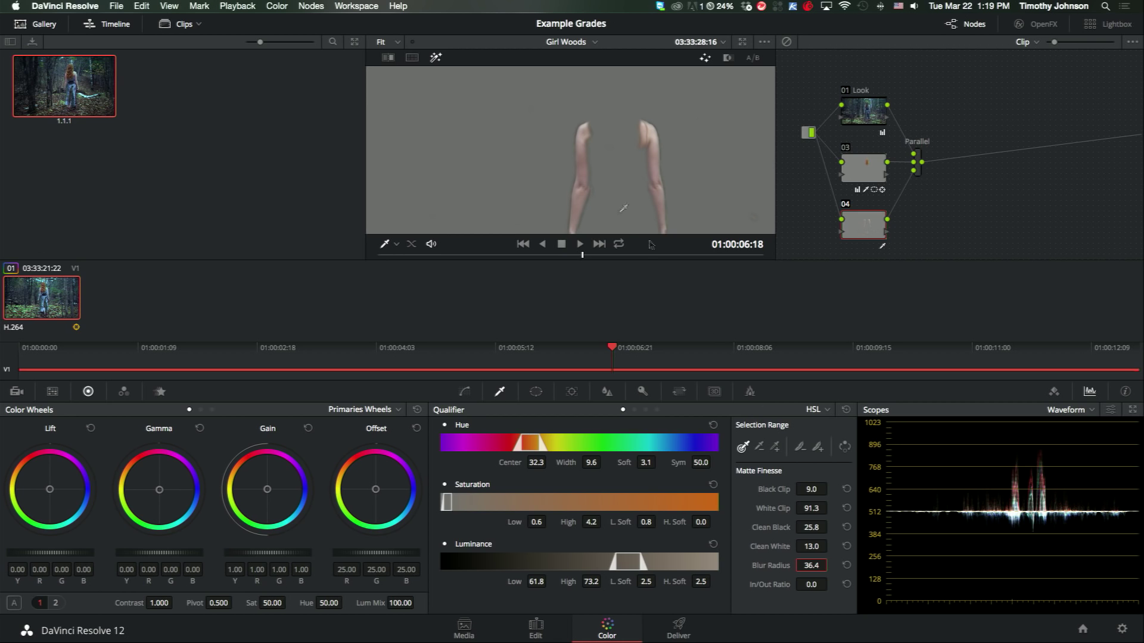
key("shift+h")
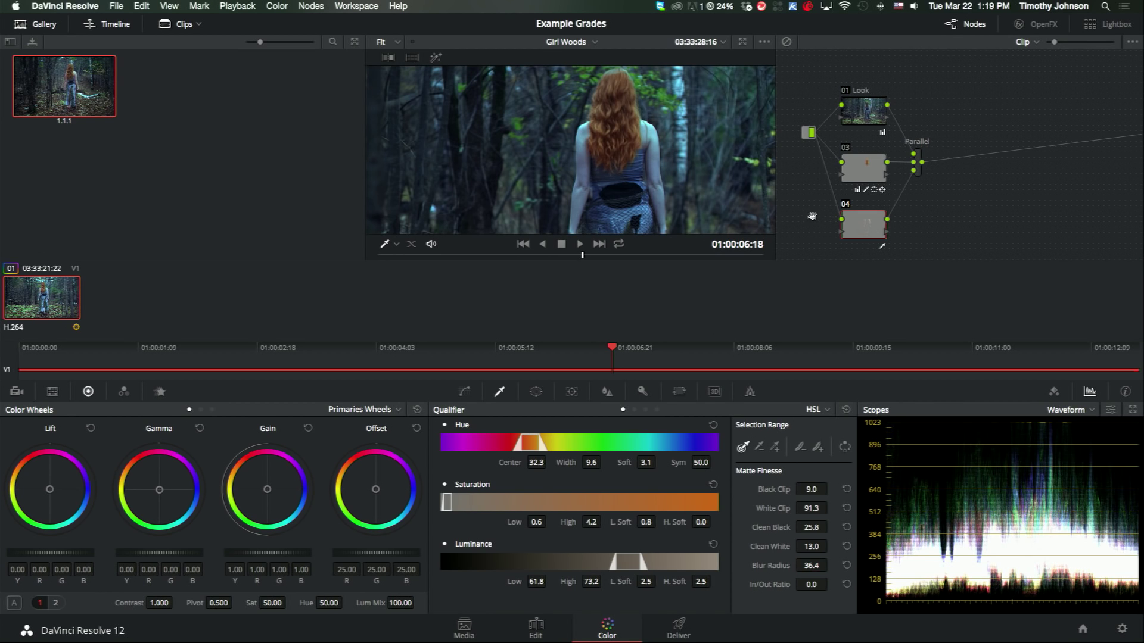
- Fit the whole frame in the viewer and switch to the enhanced viewer
right_click(631, 202)
left_click(665, 314)
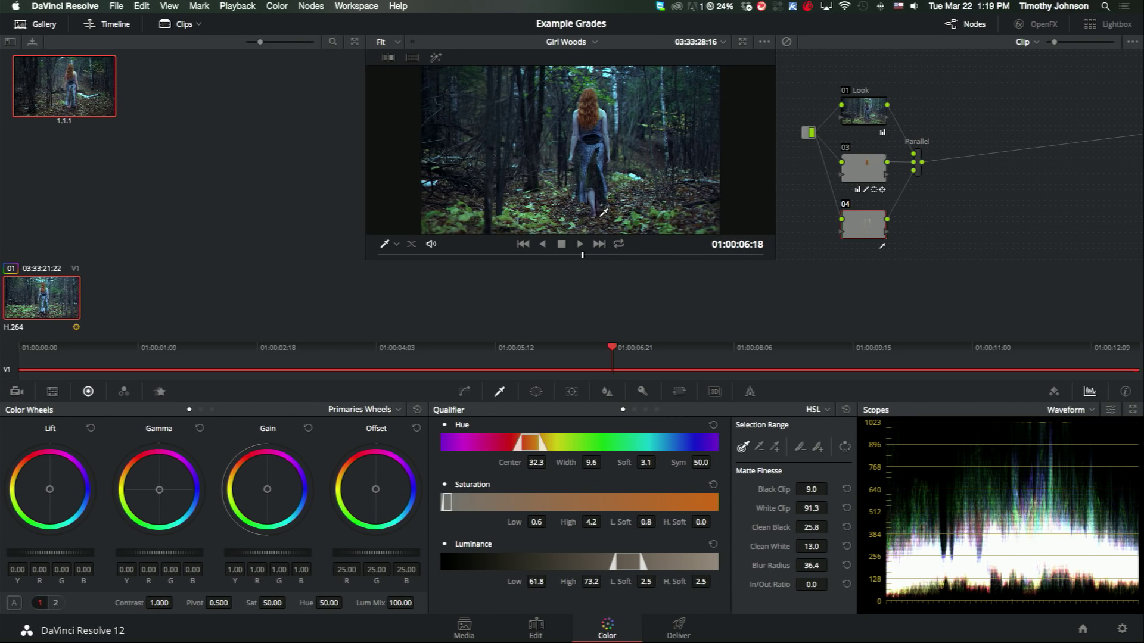
key("alt+f")
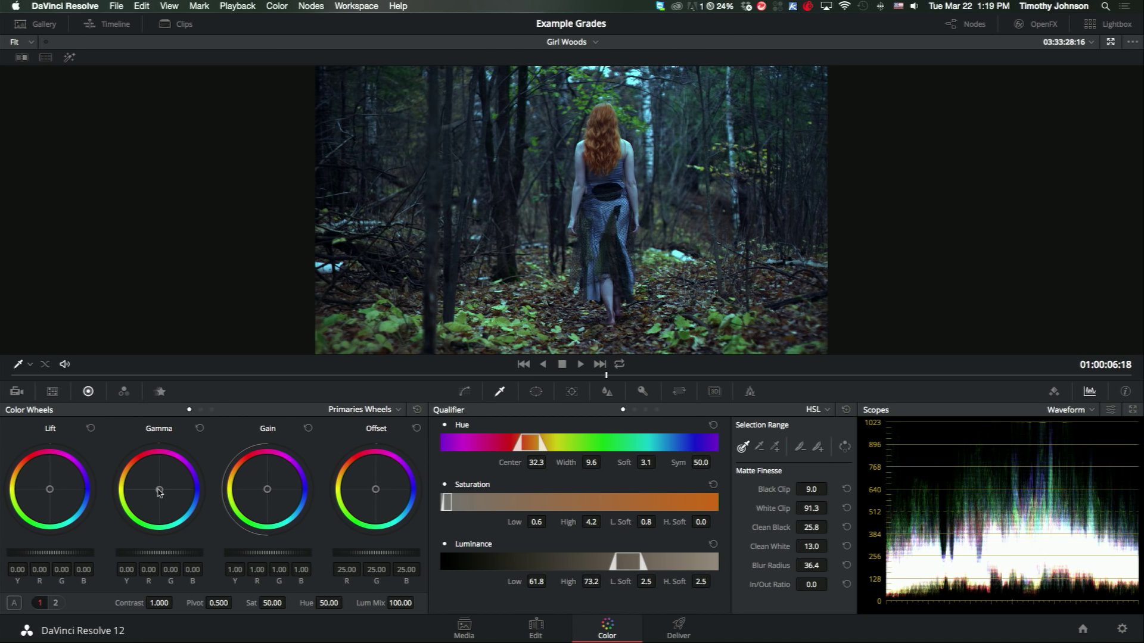
- Warm node 04's skin via Gamma and Gain, with Gain at 1.00/1.09/0.98/0.88
left_click_drag(159, 492, 157, 483)
left_click_drag(128, 447, 99, 405)
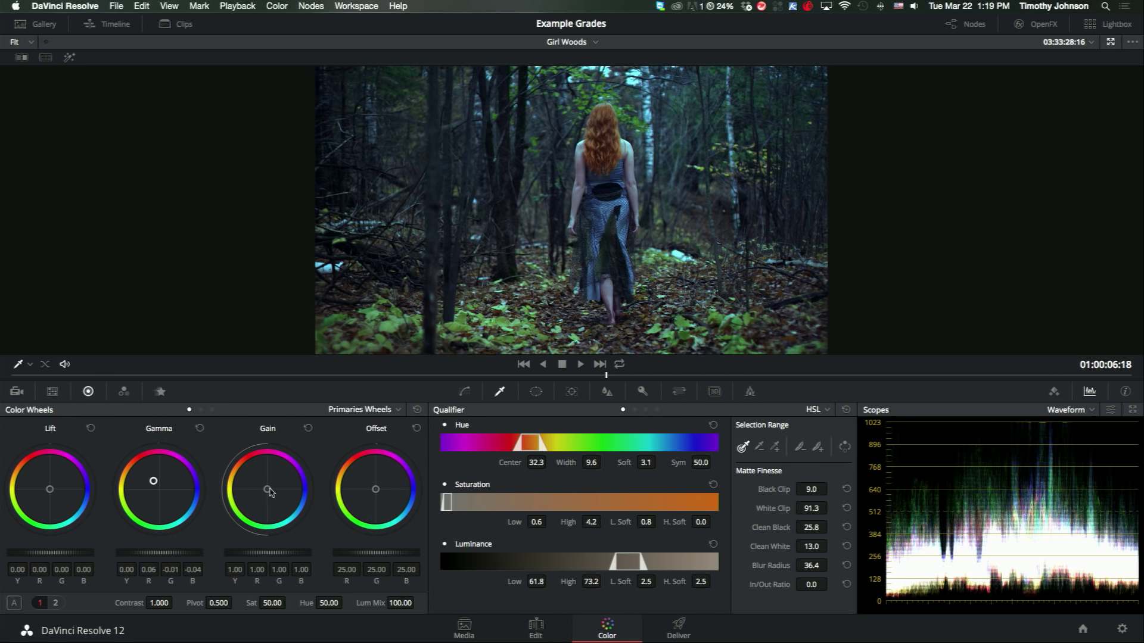
left_click_drag(269, 492, 249, 470)
left_click_drag(248, 474, 245, 469)
- Zoom into the viewer to inspect the warmed skin closely
left_click(28, 366)
left_click(485, 262)
scroll(608, 266, "up", 5)
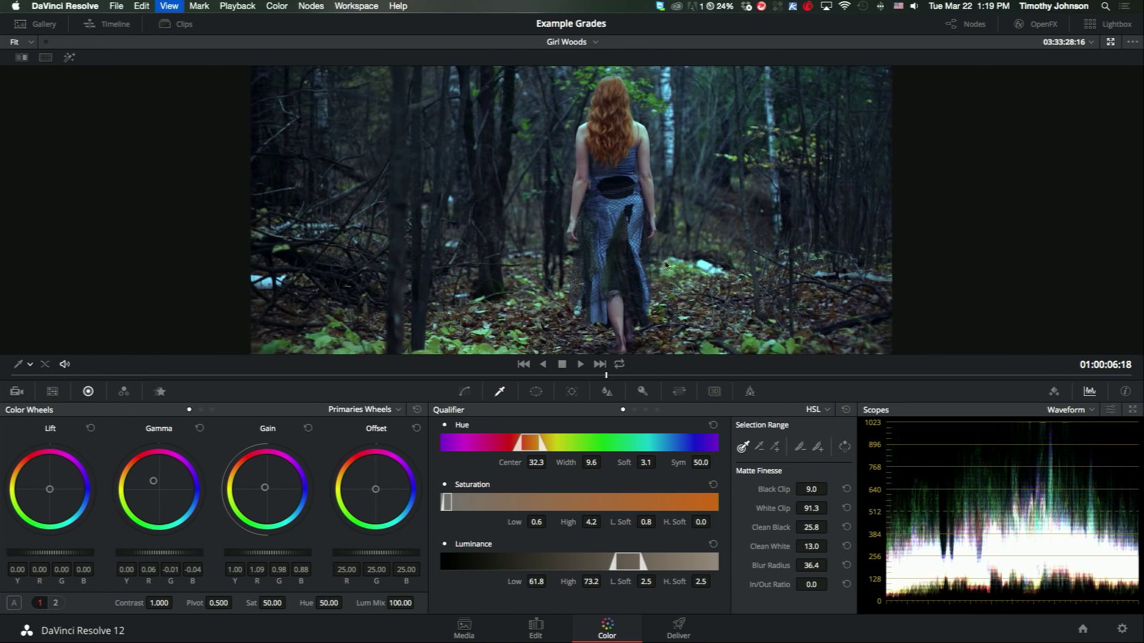
scroll(679, 207, "up", 2)
scroll(679, 207, "up", 2)
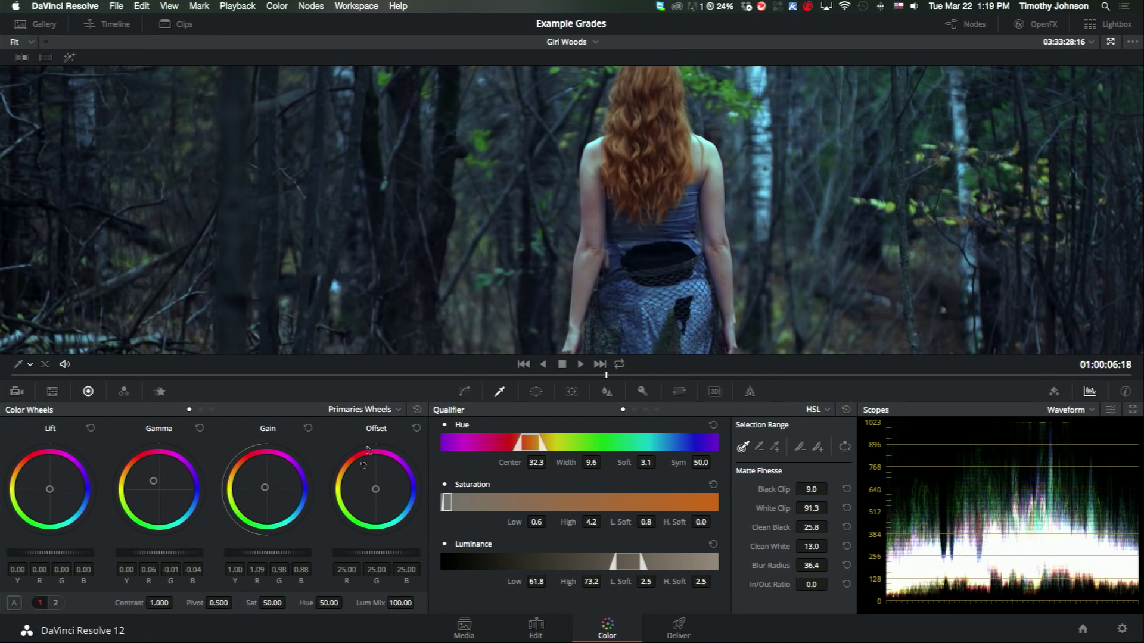
- Switch to shadow, midtone and highlight wheels and warm the highlights slightly
left_click(398, 410)
left_click(368, 454)
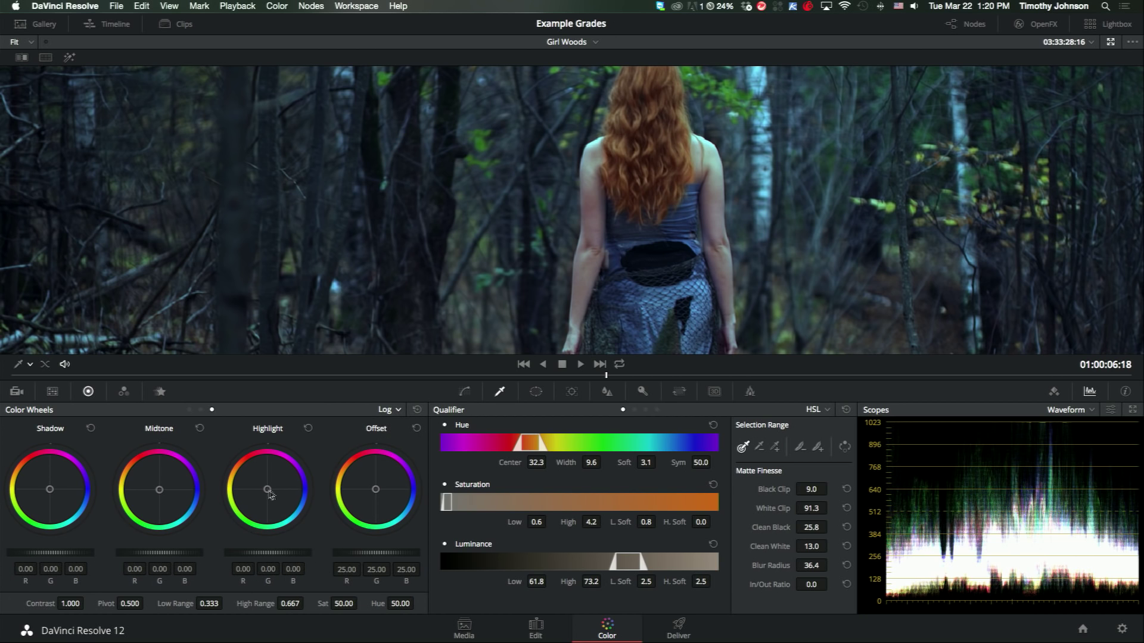
left_click_drag(267, 490, 249, 452)
left_click(308, 429)
key("super+z")
left_click_drag(238, 446, 242, 434)
- Return the palette to Primaries Wheels and fit the whole forest frame in the viewer
left_click(388, 410)
left_click(393, 426)
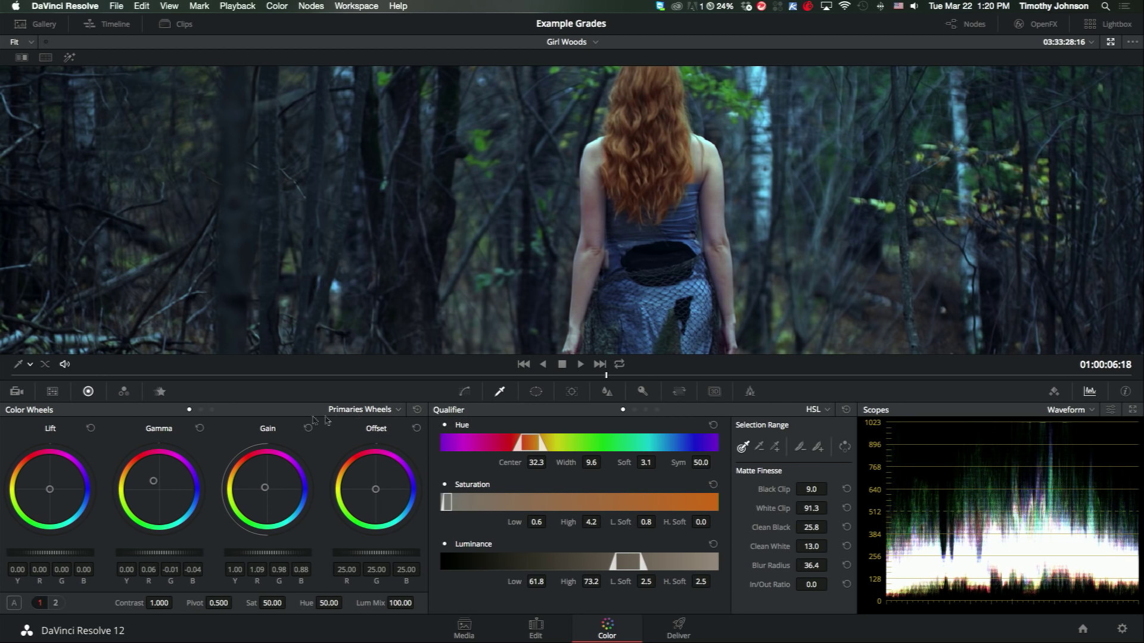
left_click(388, 409)
left_click(387, 436)
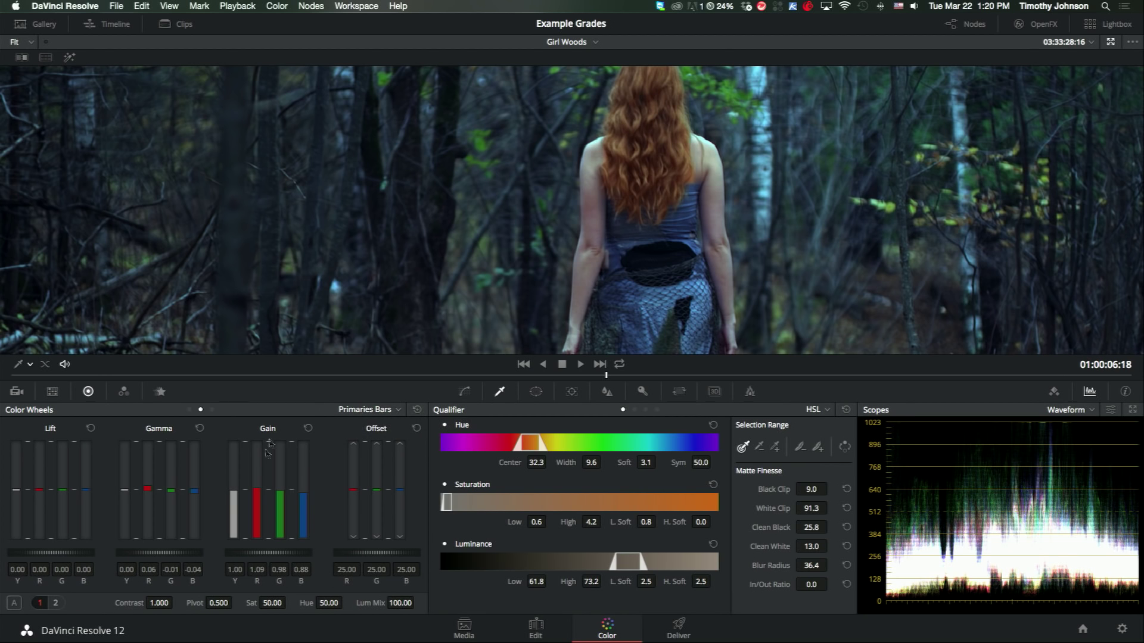
left_click(384, 409)
left_click(376, 451)
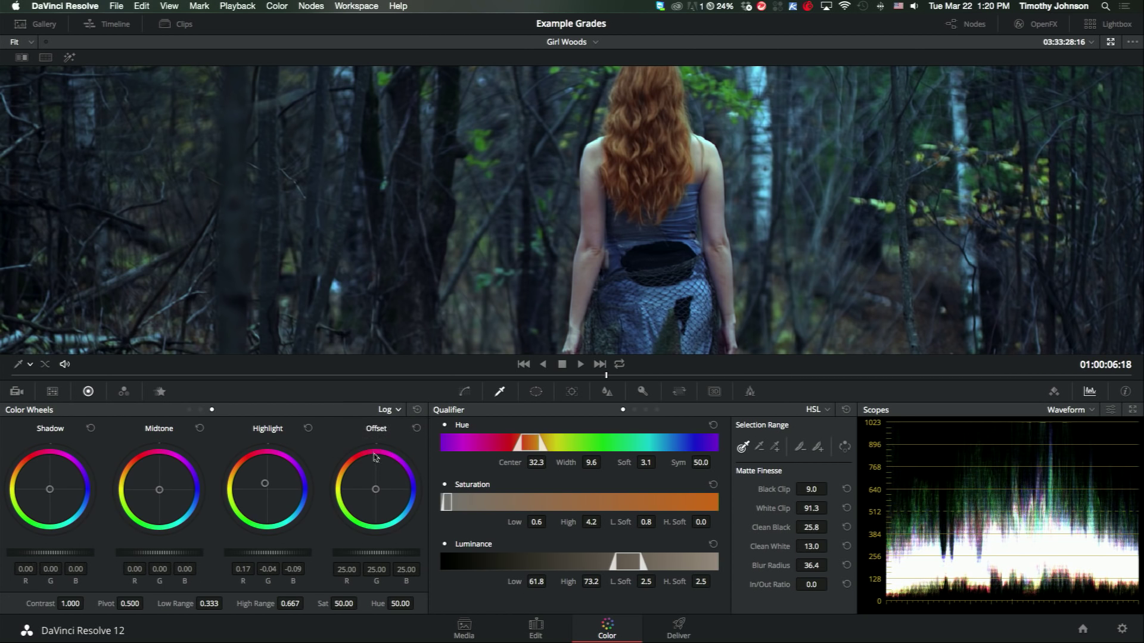
left_click(397, 410)
left_click(398, 428)
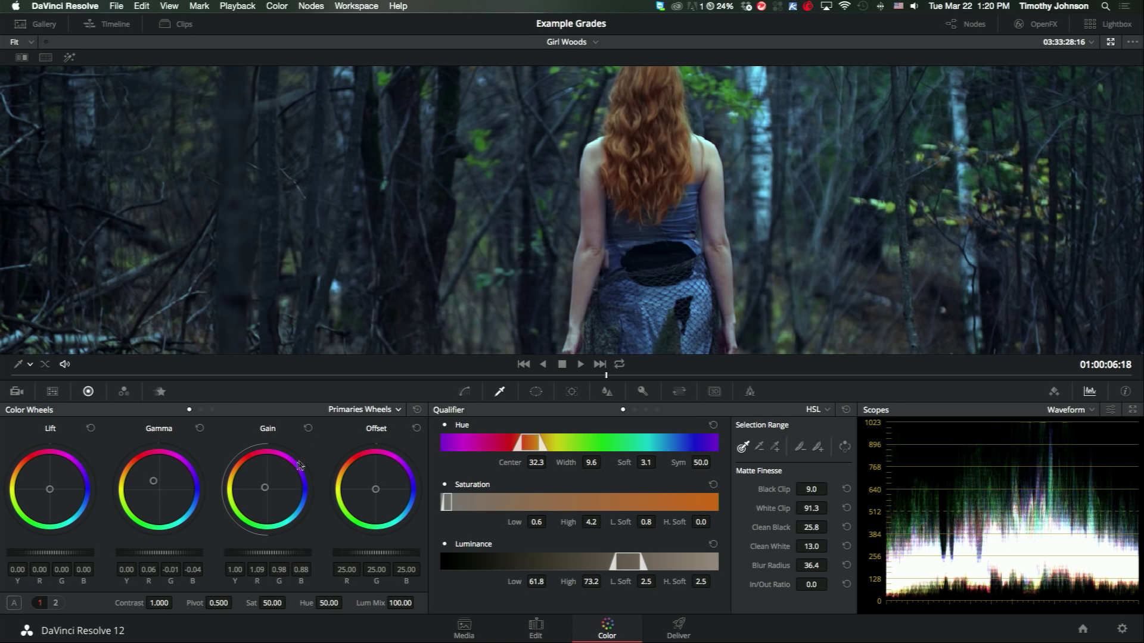
right_click(545, 244)
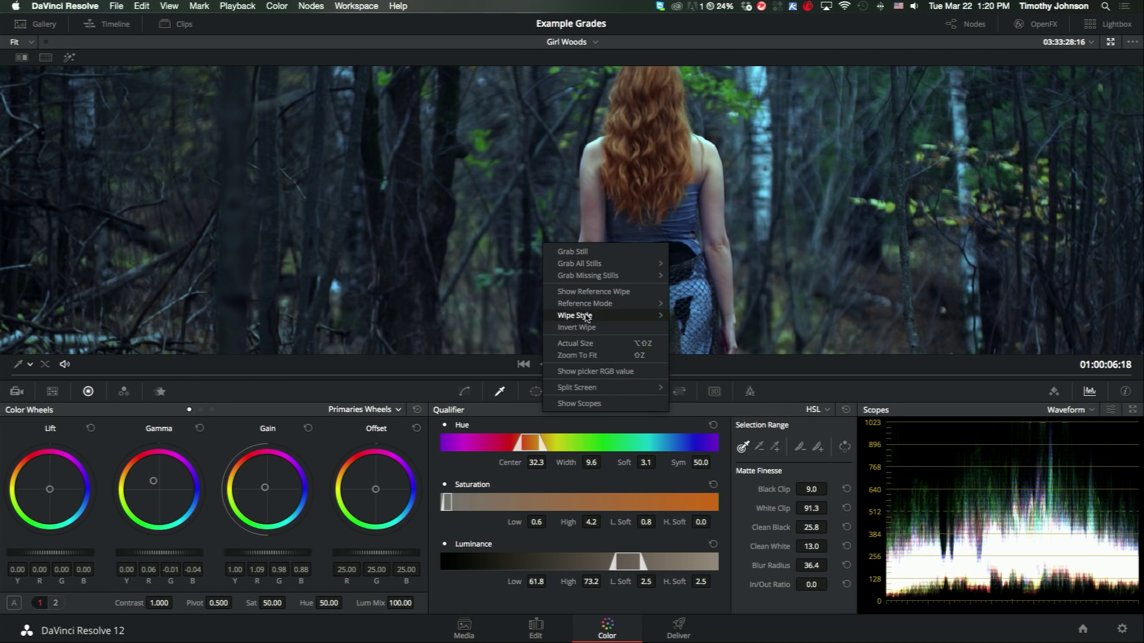
left_click(587, 357)
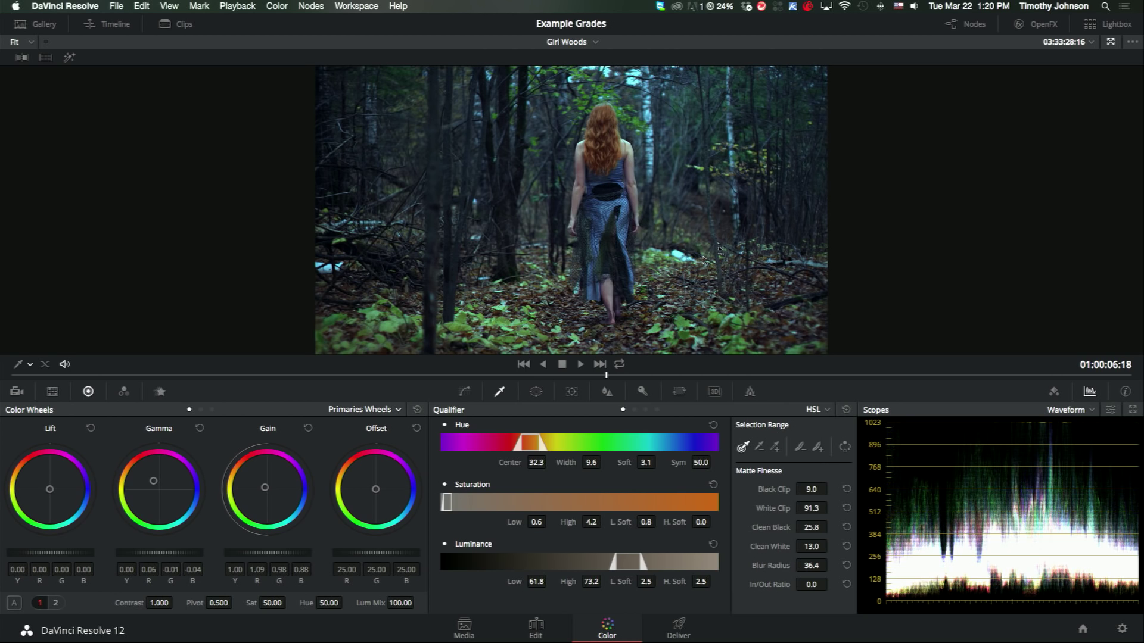
- Leave the enhanced viewer and add serial node 05 after the Parallel node
key("alt+f")
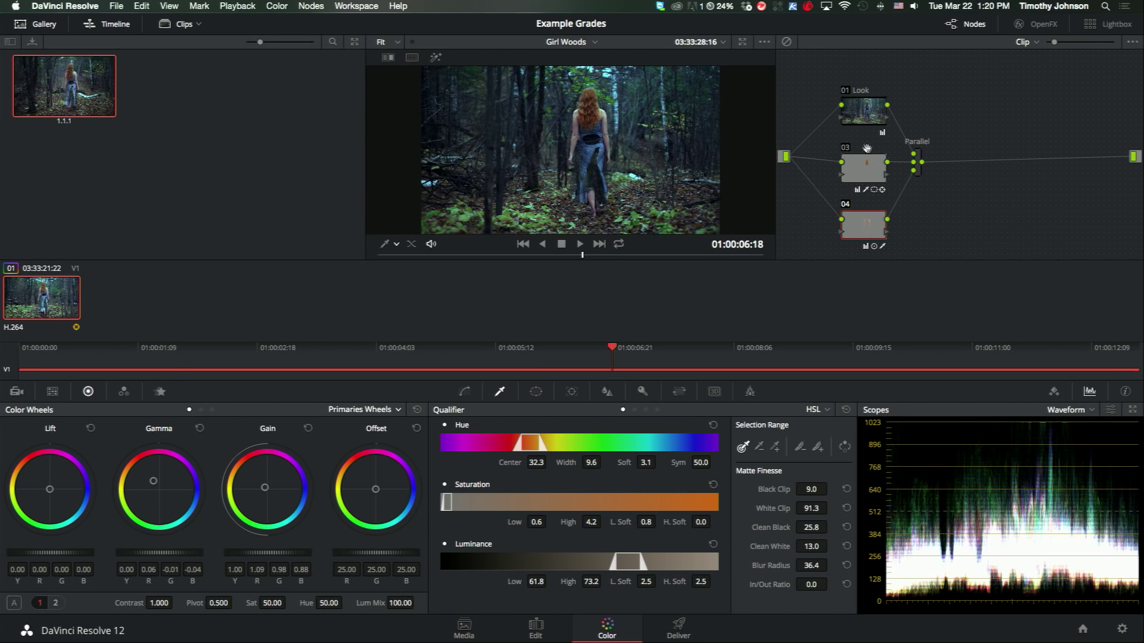
left_click(919, 173)
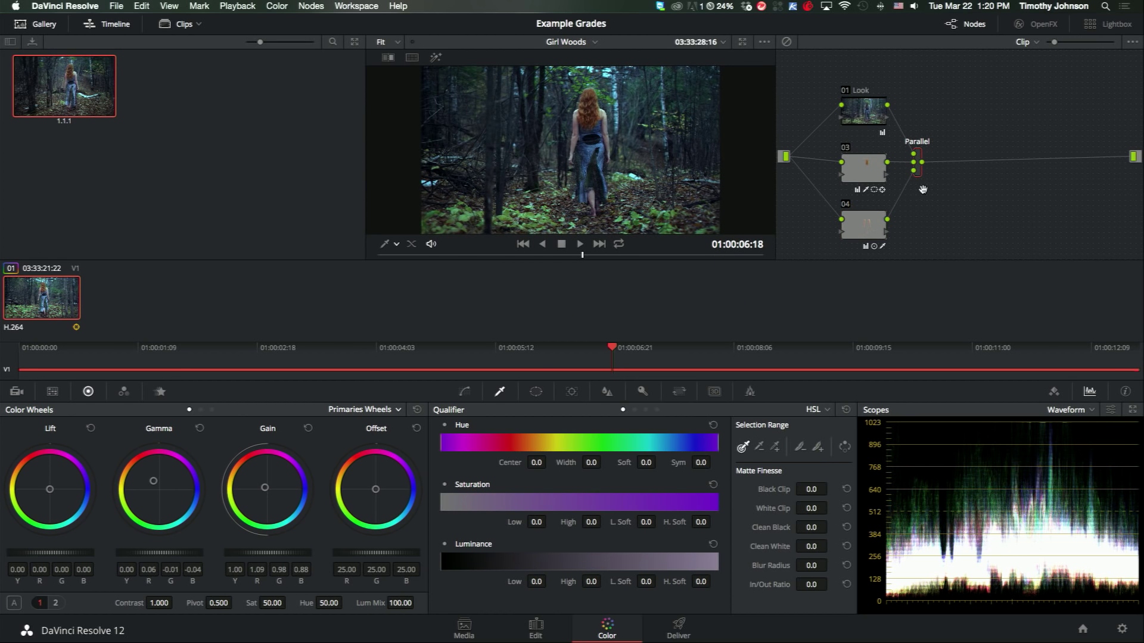
key("alt+s")
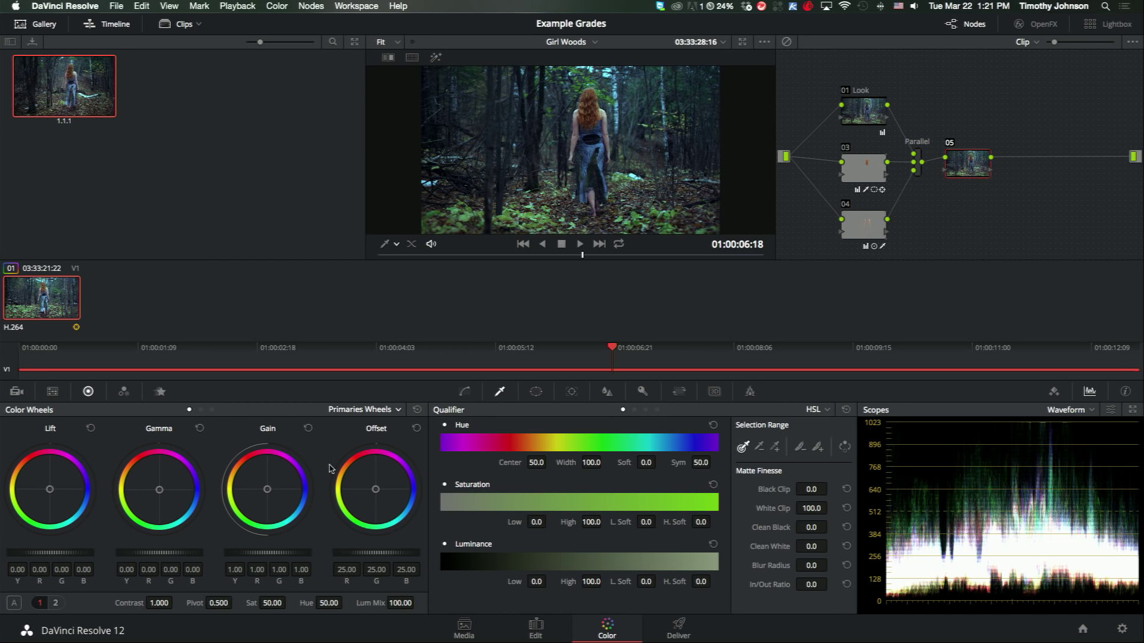
right_click(874, 171)
key("Escape")
- Label node 04 'Skin' and node 05 'Vig'
right_click(874, 230)
left_click(891, 241)
right_click(961, 168)
left_click(969, 177)
- Add a circular window to node 05, reshaped into a tall oval over the woman with softness 30
left_click(535, 392)
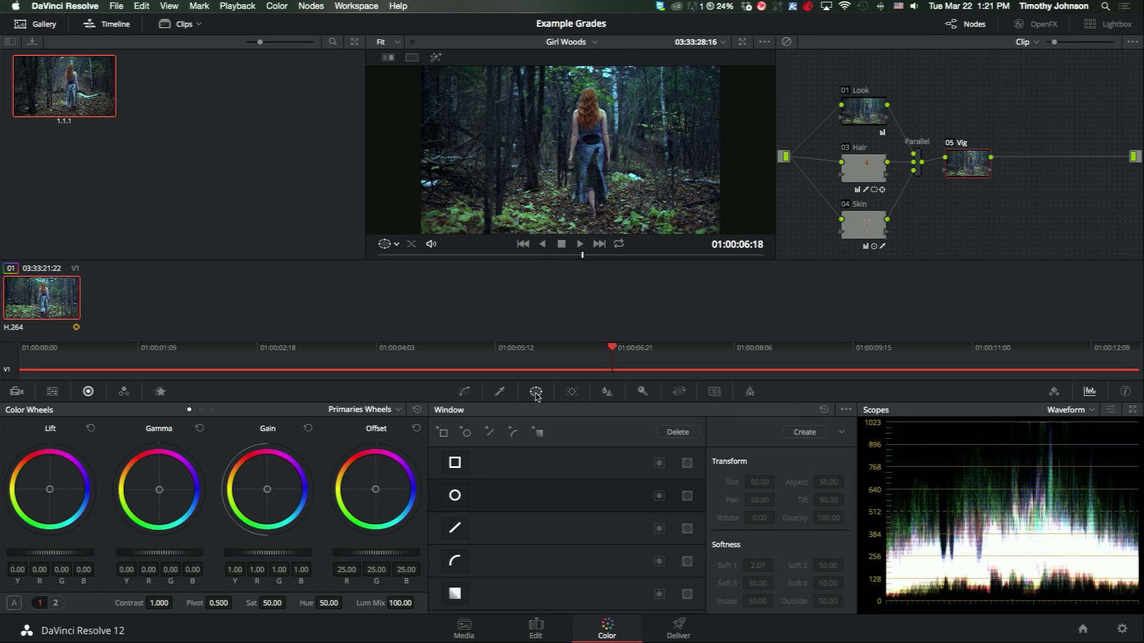
left_click(458, 501)
left_click_drag(571, 171, 665, 192)
left_click_drag(663, 147, 634, 168)
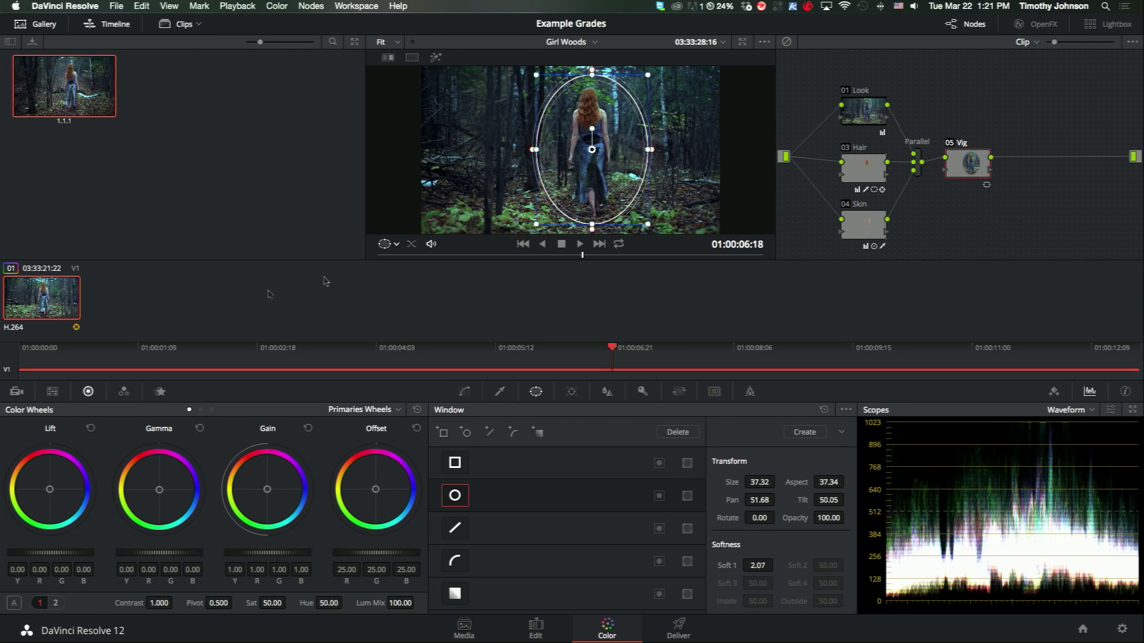
left_click(19, 349)
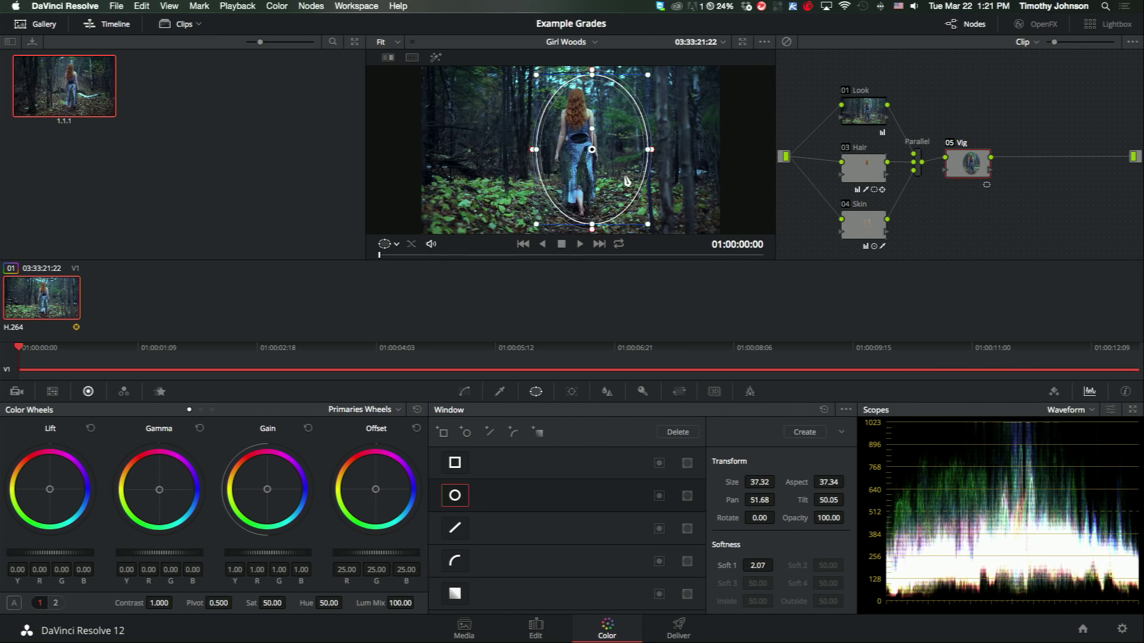
left_click_drag(625, 182, 694, 151)
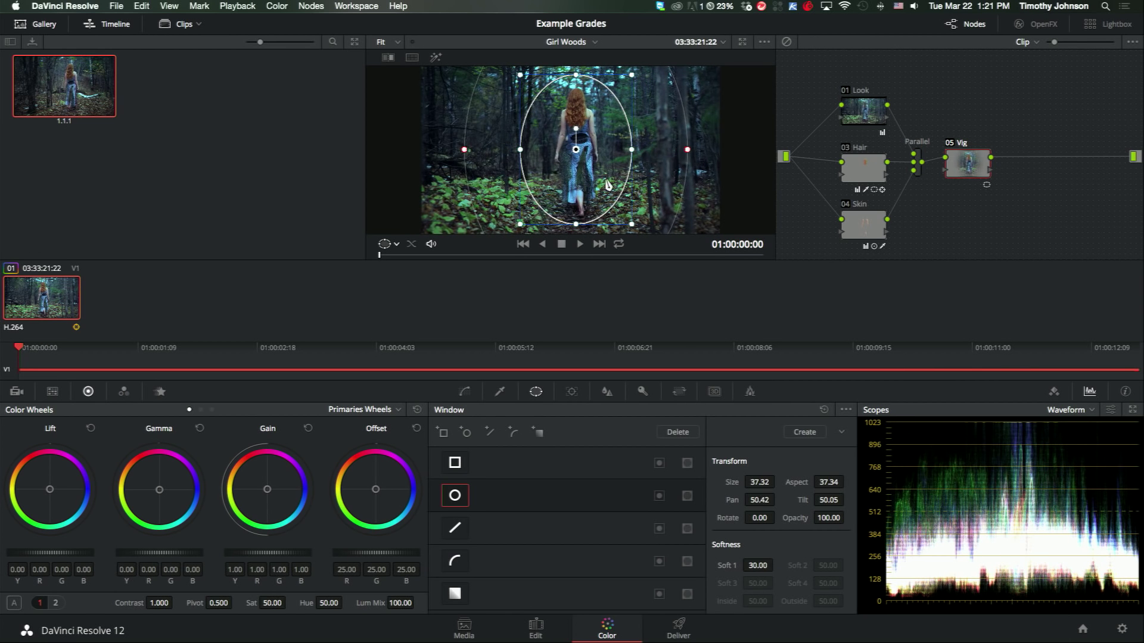
left_click_drag(608, 185, 608, 181)
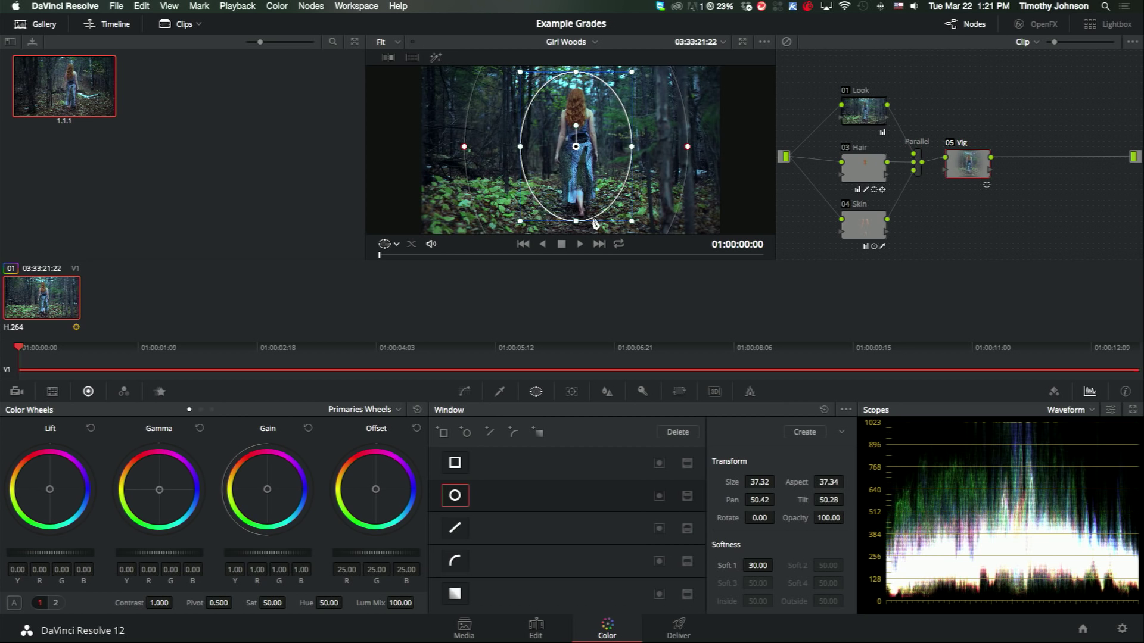
left_click_drag(577, 224, 583, 212)
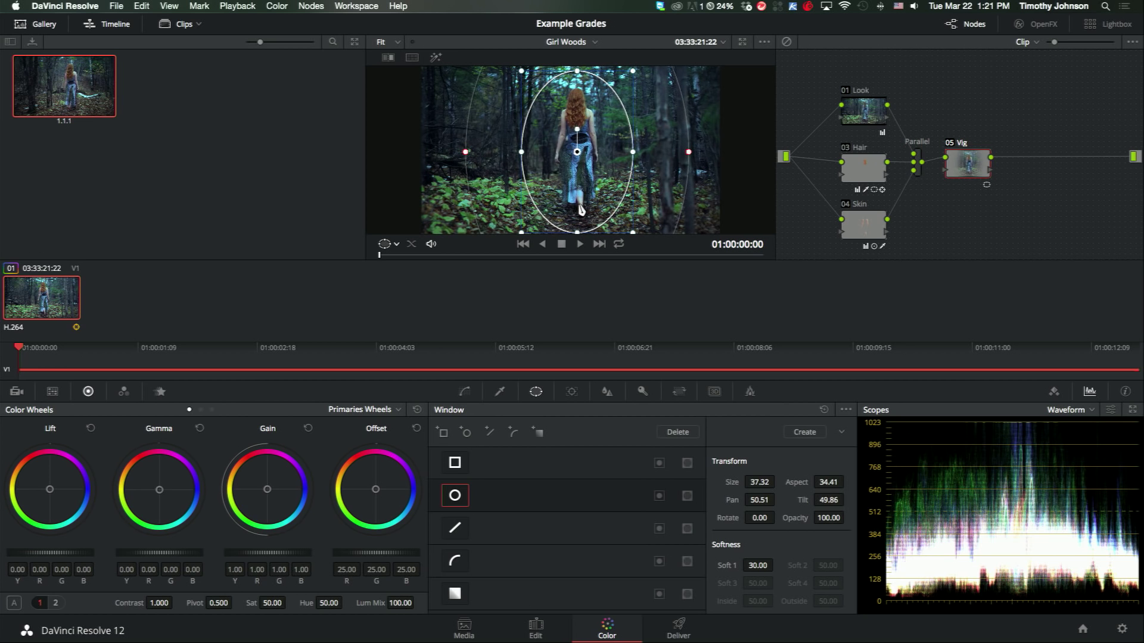
left_click(502, 390)
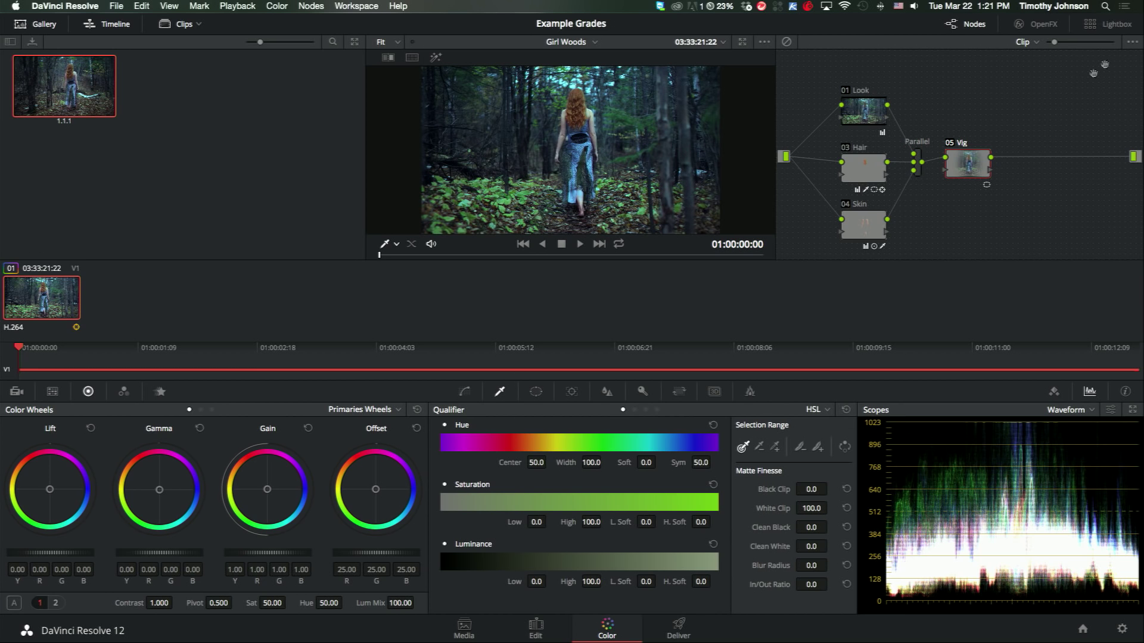
- Raise the Vig node's master Gain wheel to 1.09 across YRGB
left_click_drag(1062, 47, 1114, 45)
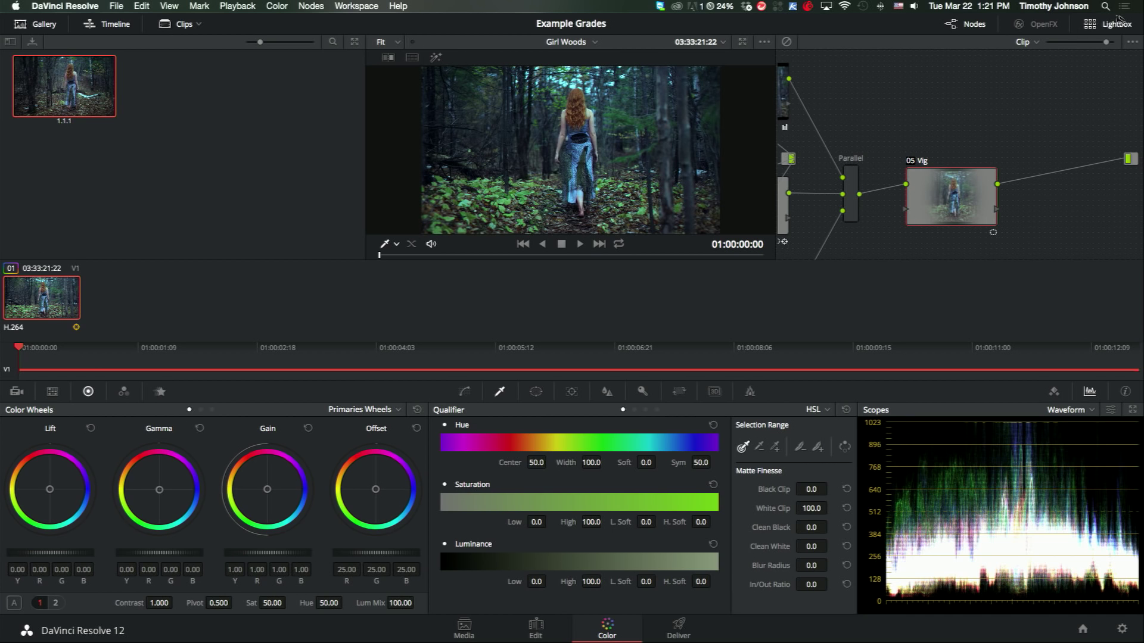
left_click_drag(1106, 43, 1064, 46)
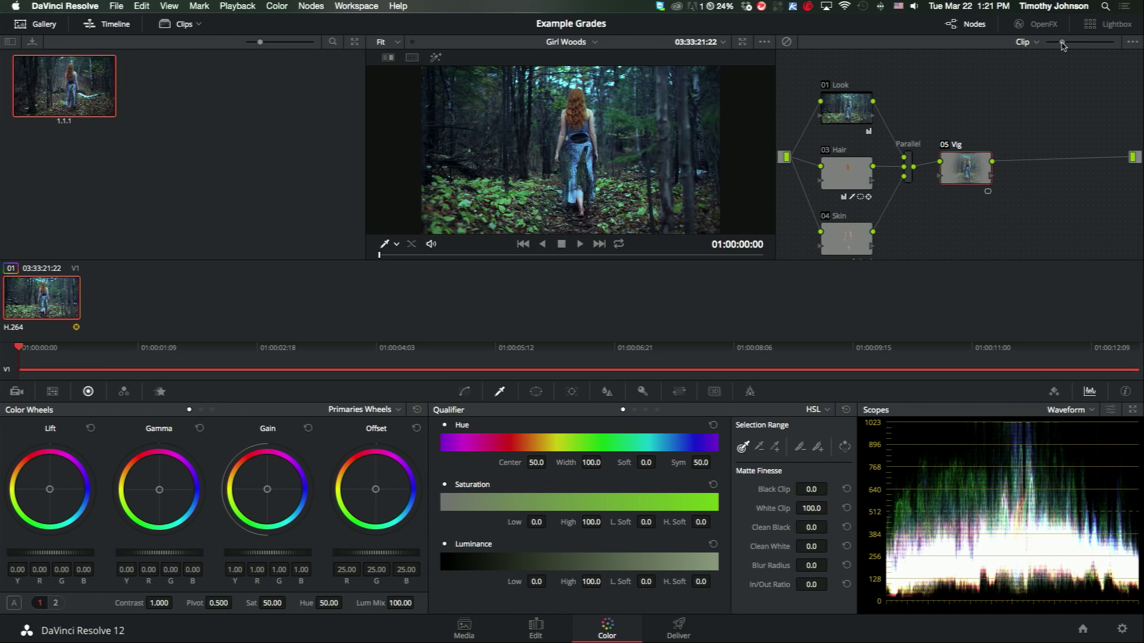
left_click_drag(971, 228, 983, 220)
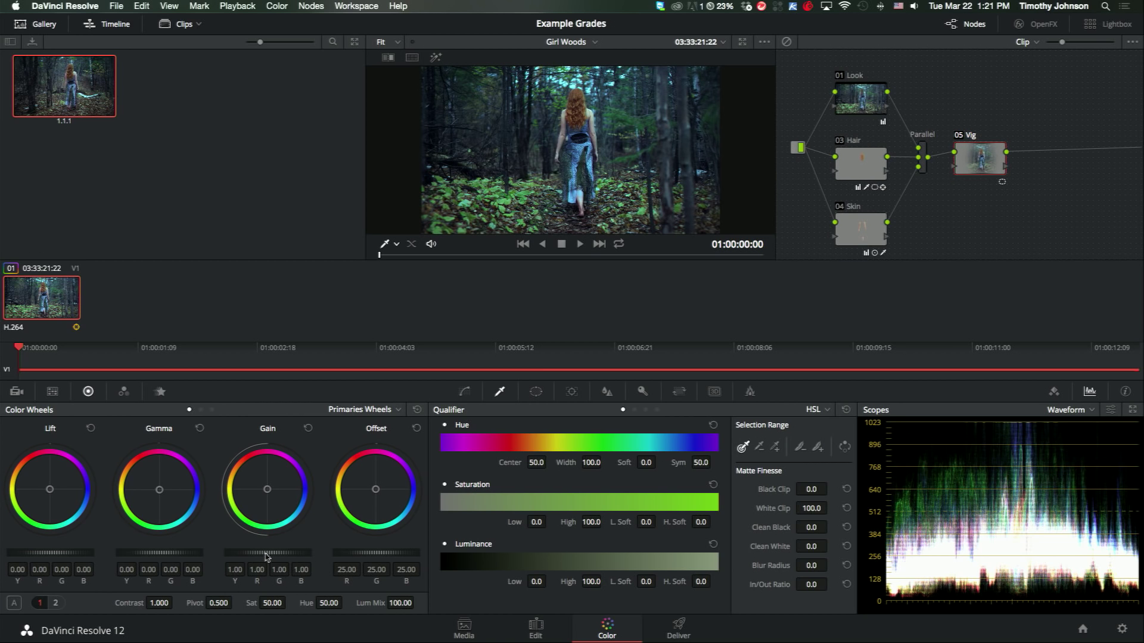
left_click_drag(266, 557, 301, 554)
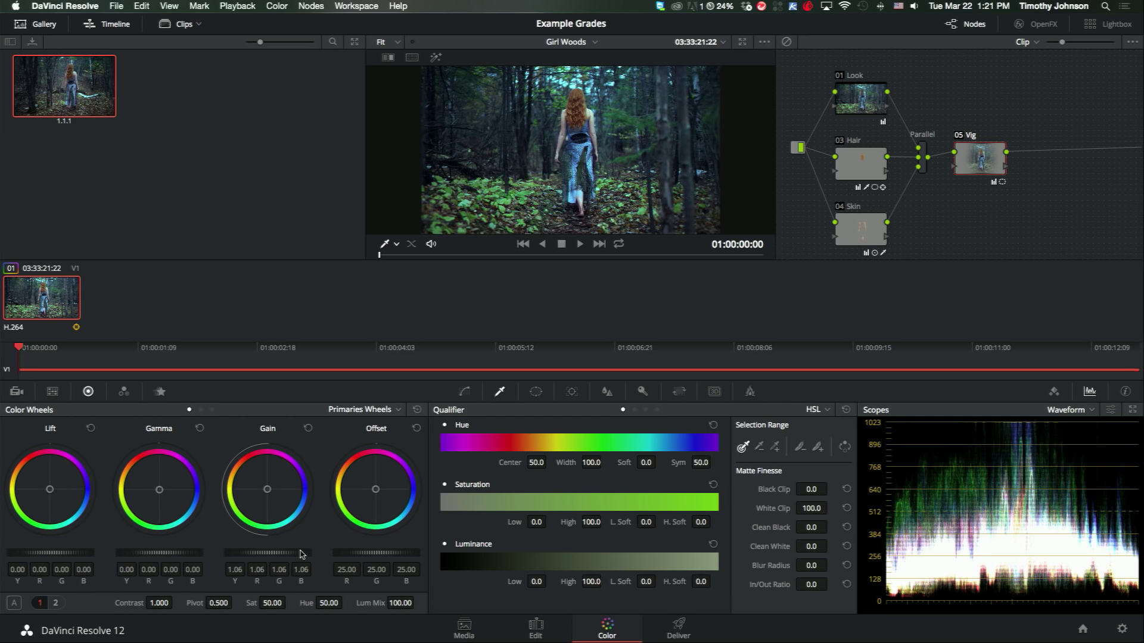
mouse_move(302, 555)
left_mouse_down()
mouse_move(317, 552)
mouse_move(263, 551)
mouse_move(328, 547)
mouse_move(318, 548)
left_mouse_up()
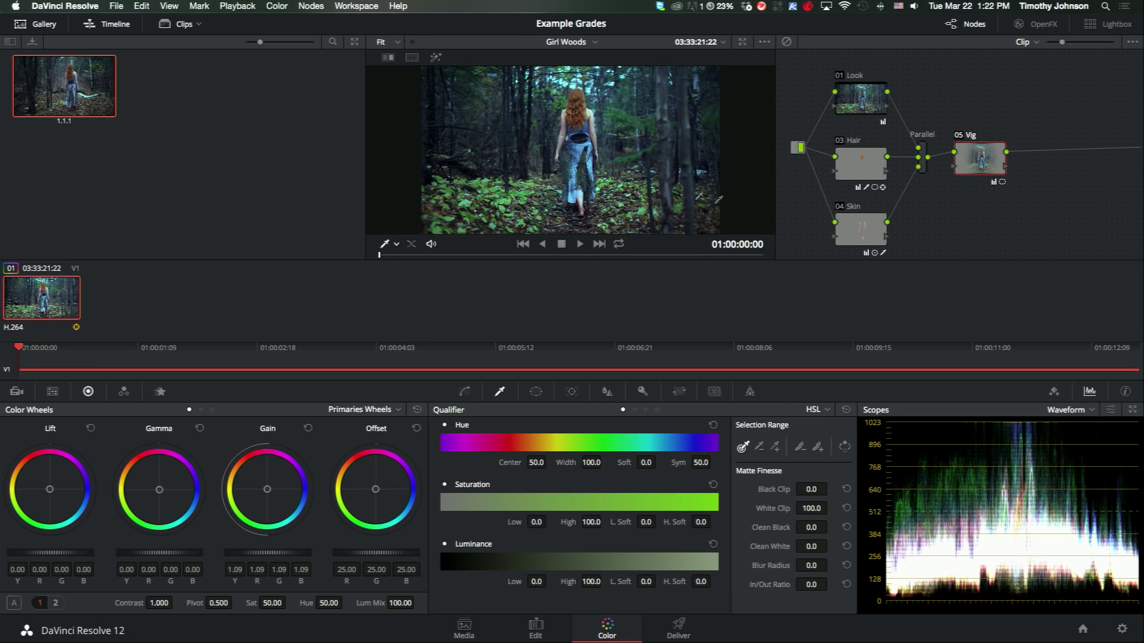
- Add outside node 06 after Vig and lower its Gamma and Lift masters to darken the edges
right_click(984, 160)
left_click(1009, 179)
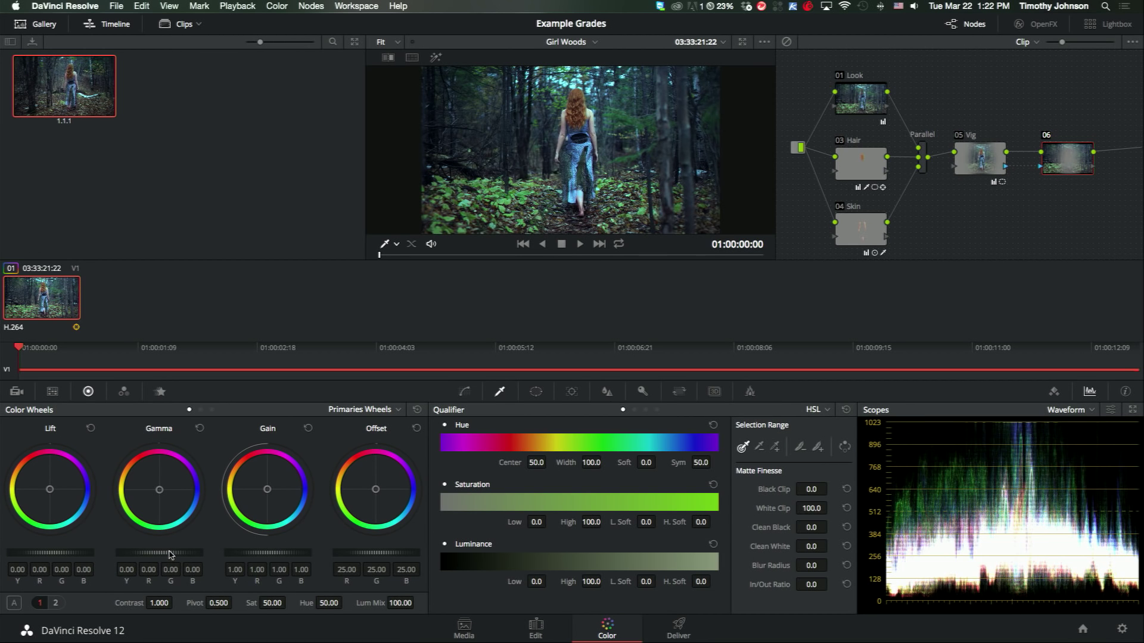
left_click_drag(169, 556, 152, 554)
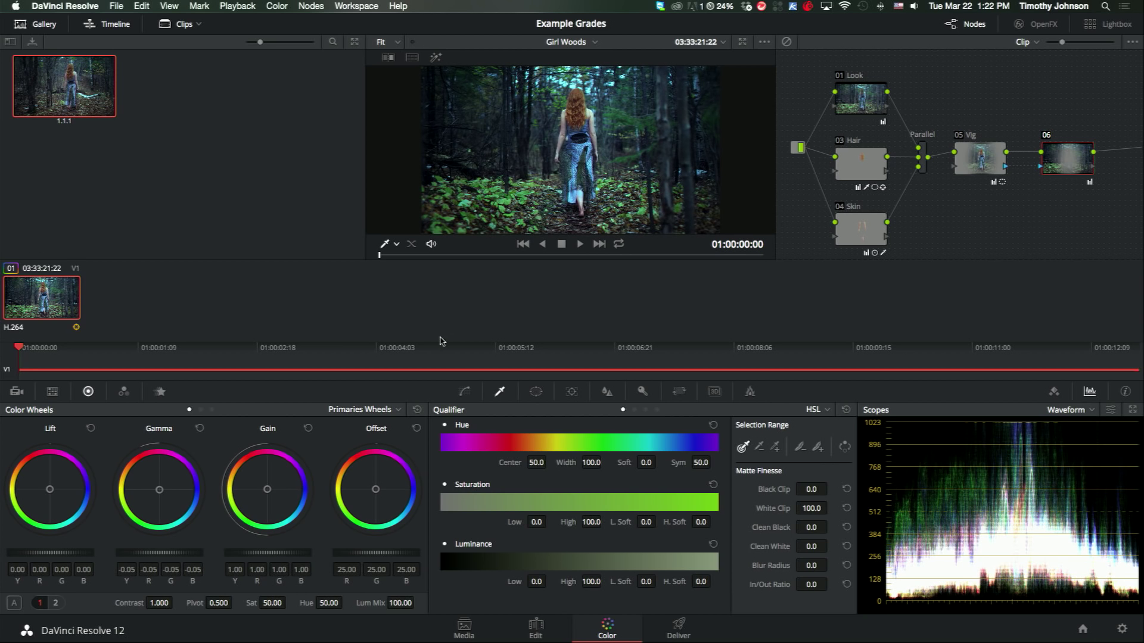
left_click_drag(53, 556, 32, 554)
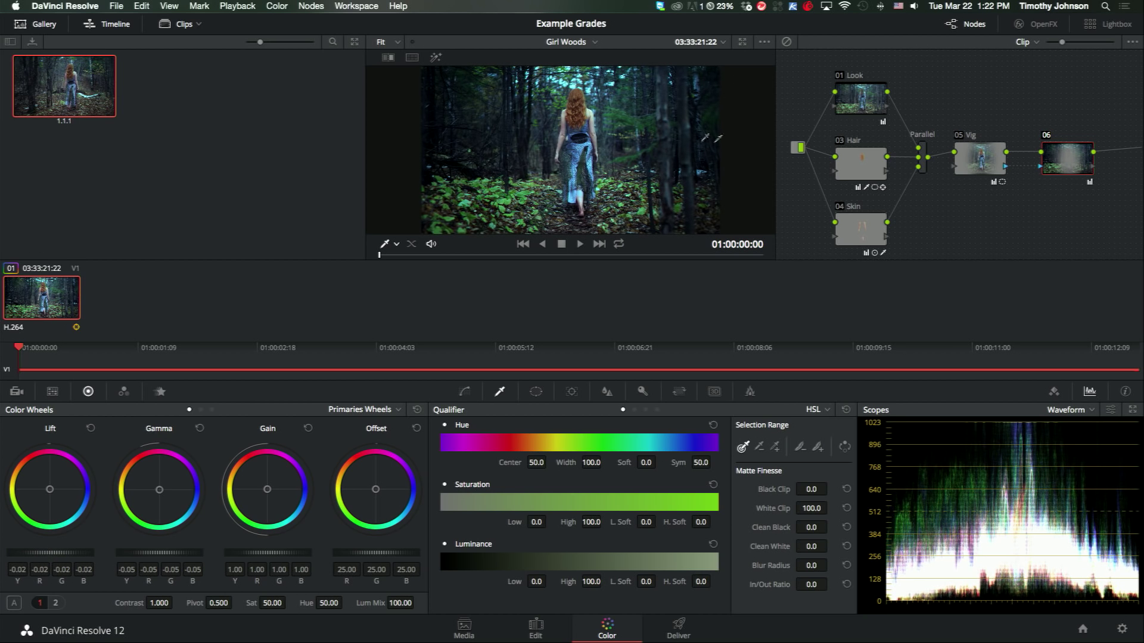
- Nudge the Look node's Gamma and Gain balance and ease Offset blue to 19.91/25.07/26.84
left_click(867, 106)
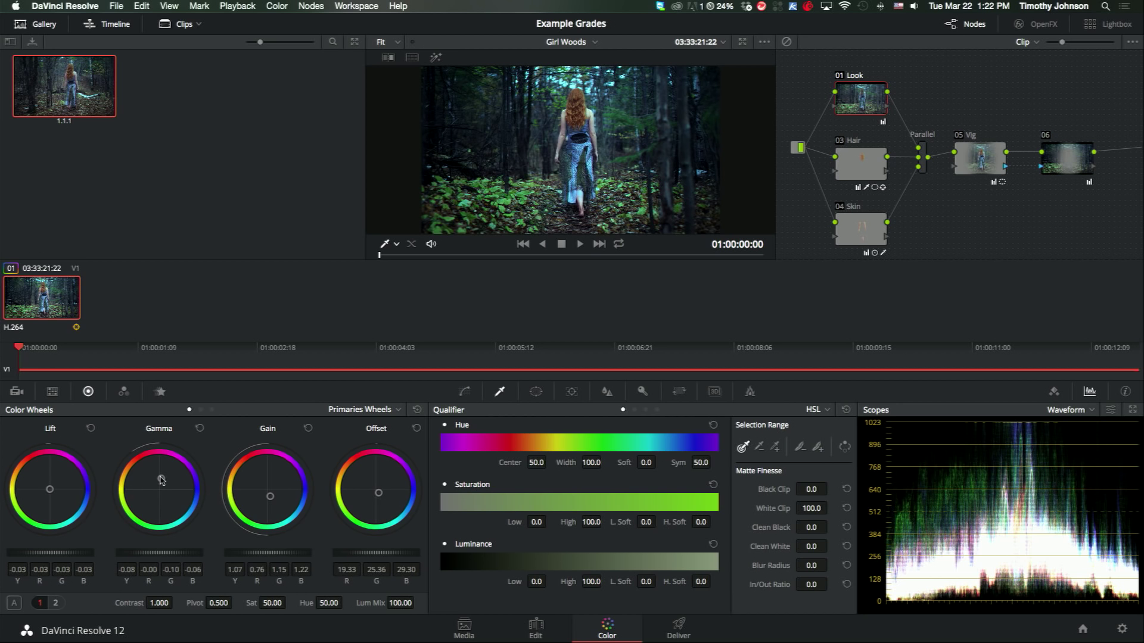
left_click_drag(161, 479, 170, 504)
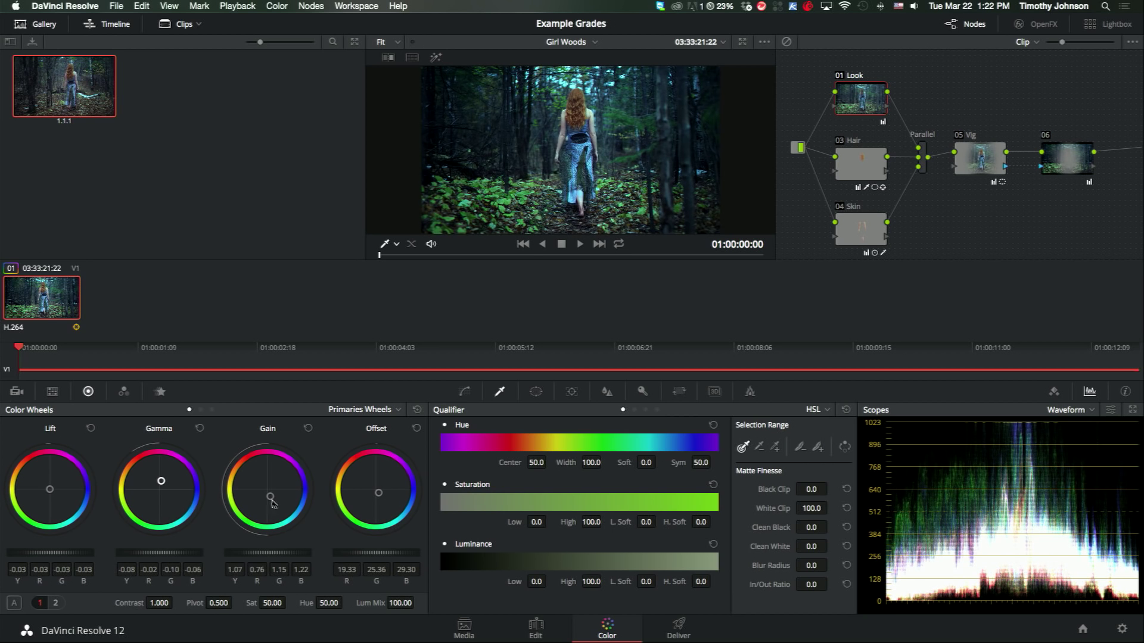
mouse_move(267, 494)
left_mouse_down()
mouse_move(290, 492)
mouse_move(275, 500)
left_mouse_up()
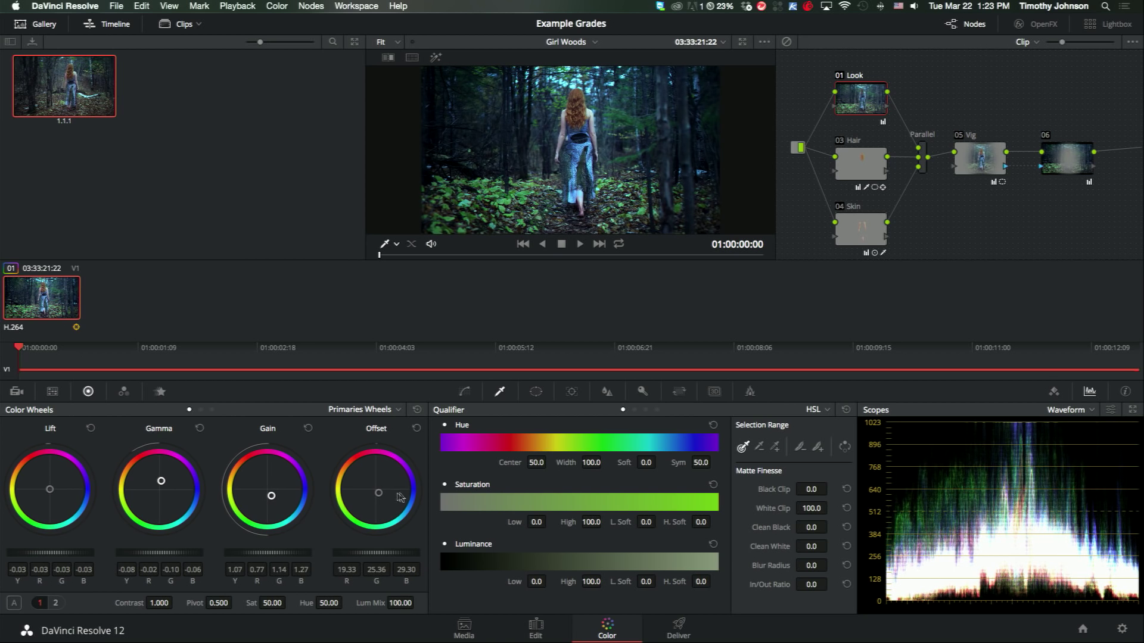
left_click_drag(379, 494, 367, 490)
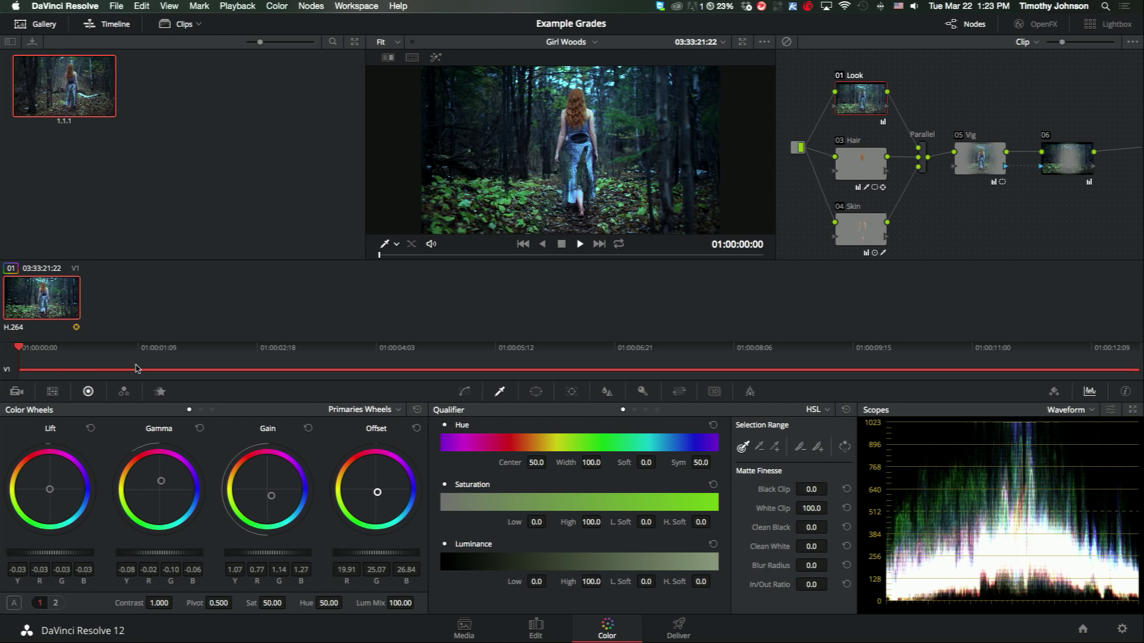
- Play back the Girl Woods clip to review the finished cold fantasy grade
key("space")
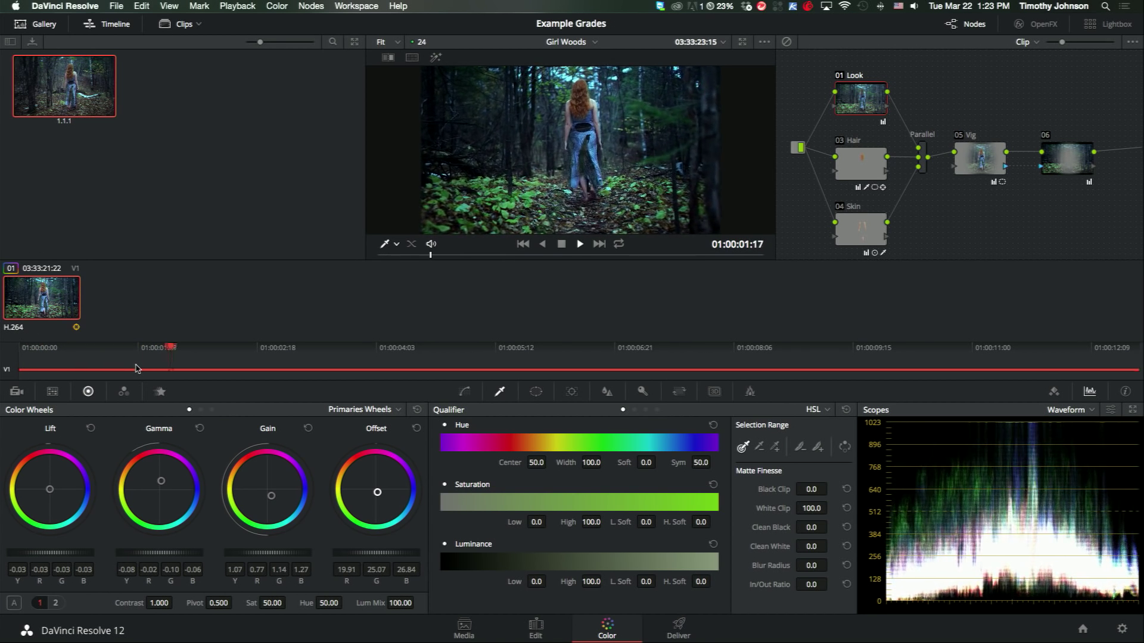